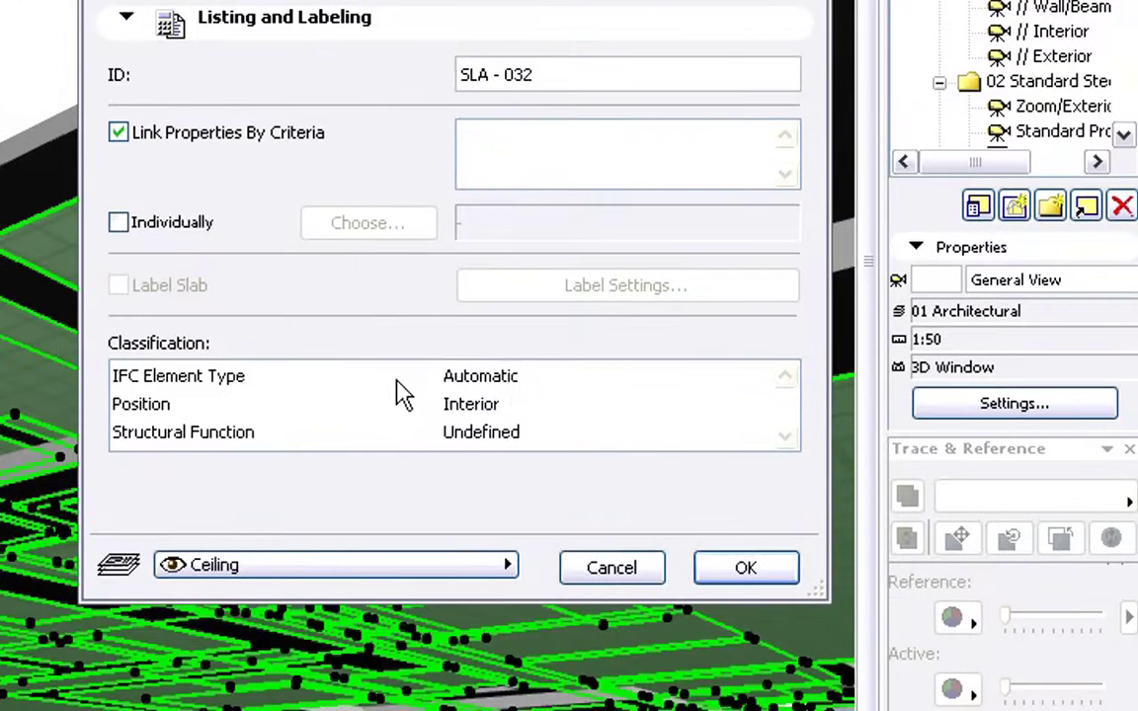
Set slab SLA - 032's IFC Element Type to Ceiling and Structural Function to Non-Load-Bearing Element, then accept
{"action": "left_click", "coordinate": [508, 378]}
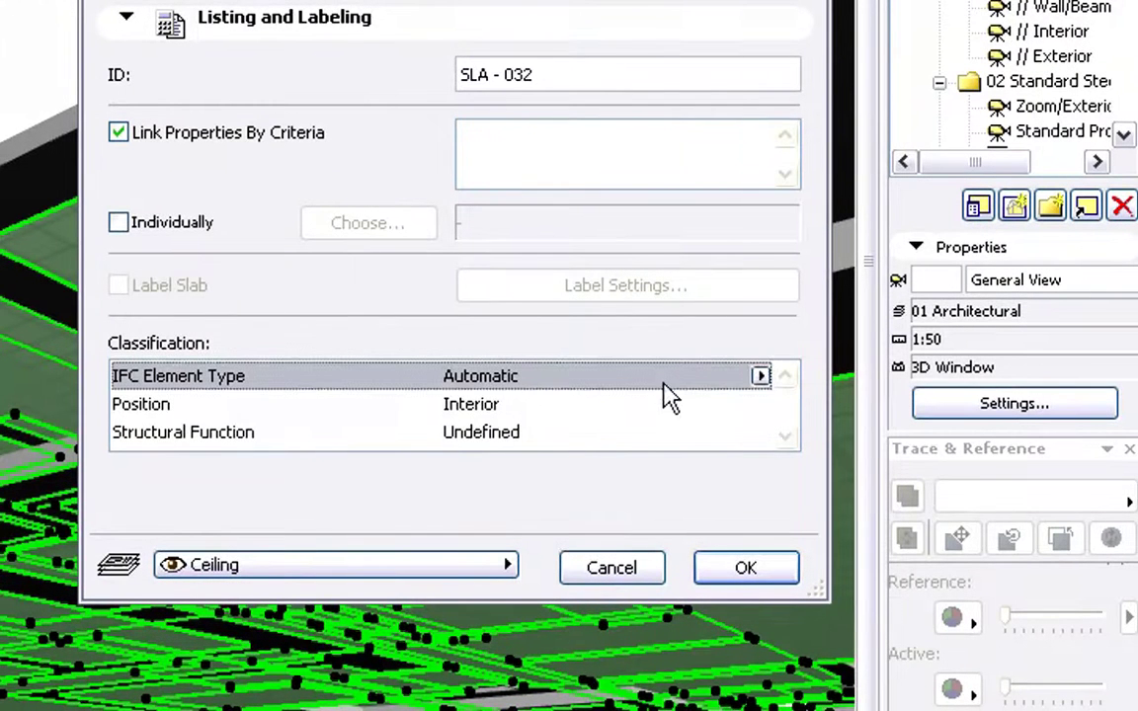
{"action": "left_click", "coordinate": [760, 376]}
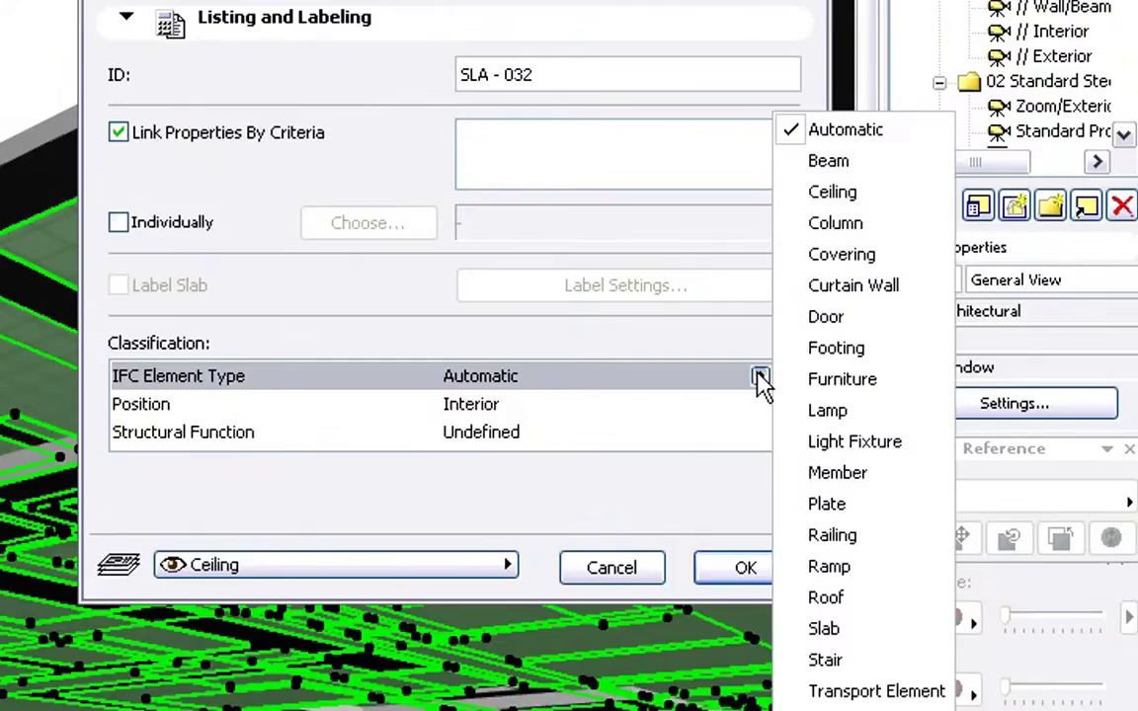
{"action": "left_click", "coordinate": [810, 193]}
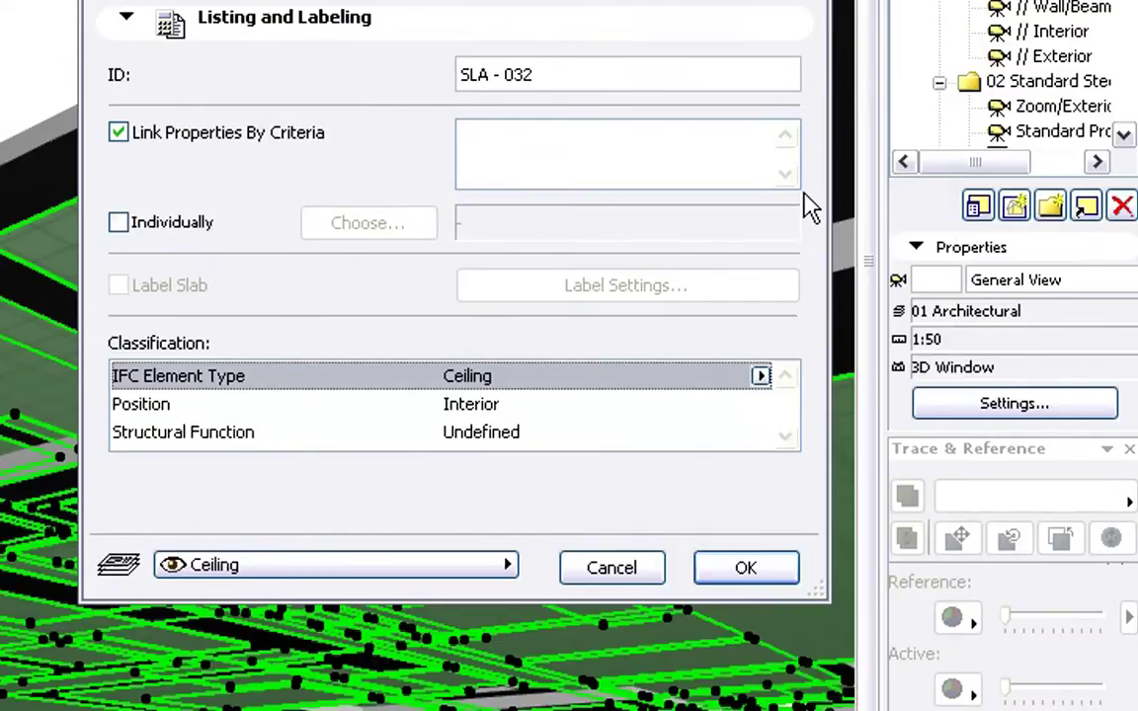
{"action": "left_click", "coordinate": [501, 437]}
{"action": "left_click", "coordinate": [761, 435]}
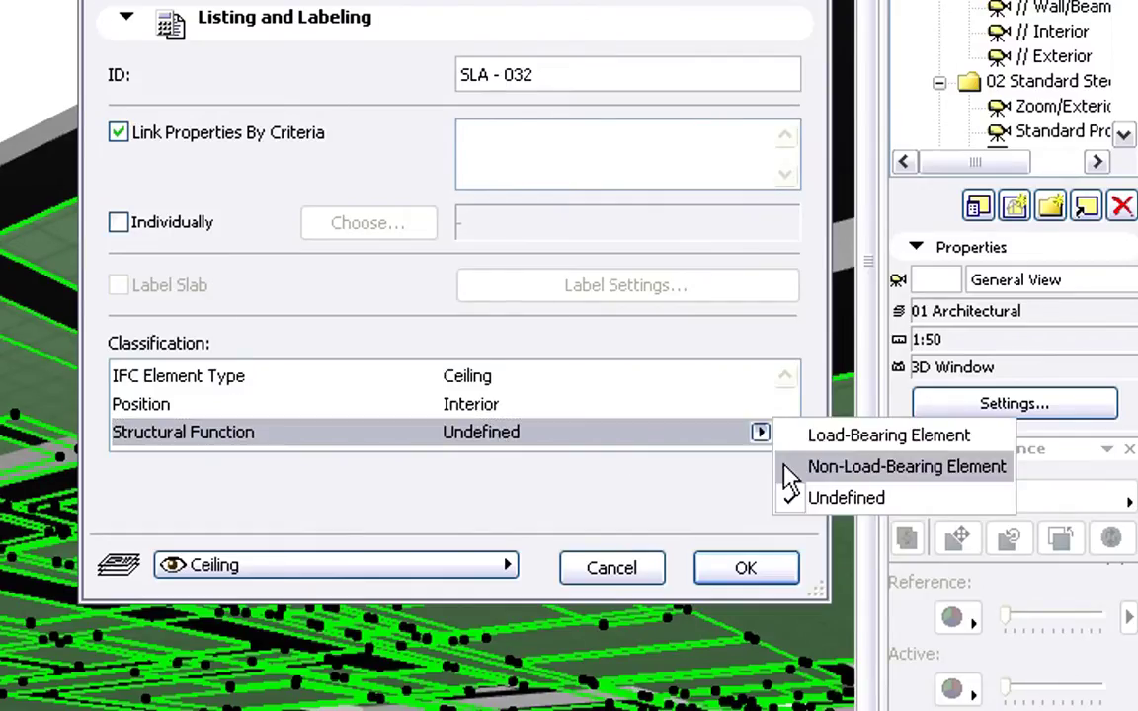
{"action": "left_click", "coordinate": [791, 471]}
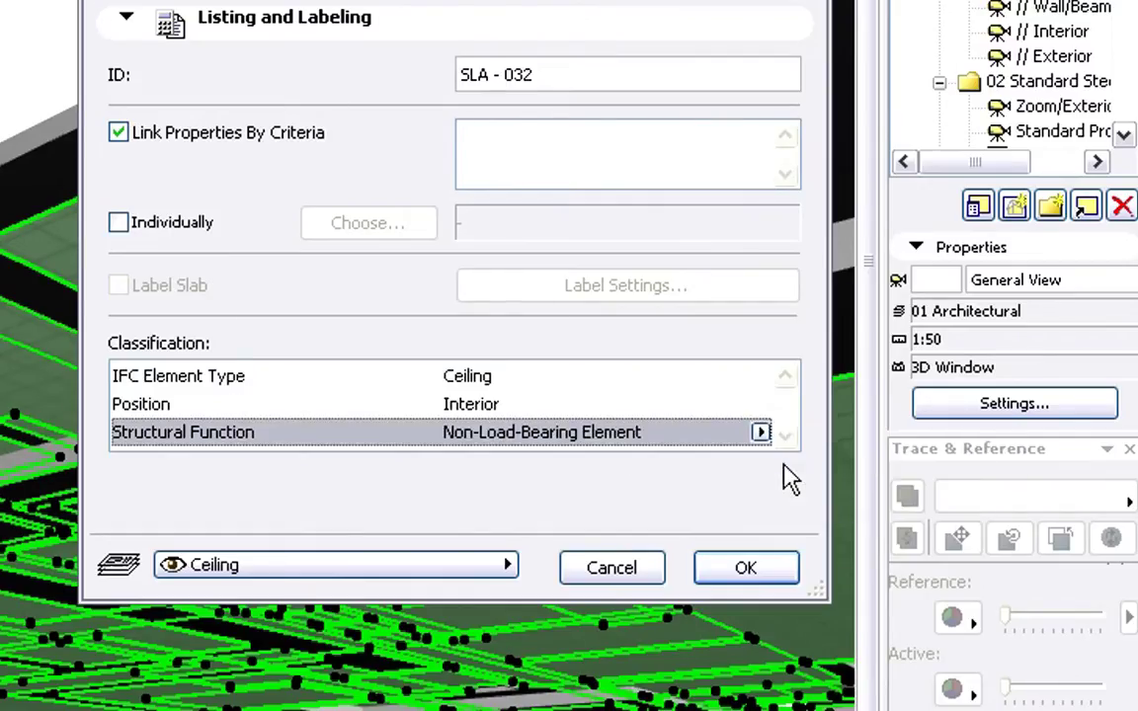
{"action": "left_click", "coordinate": [773, 571]}
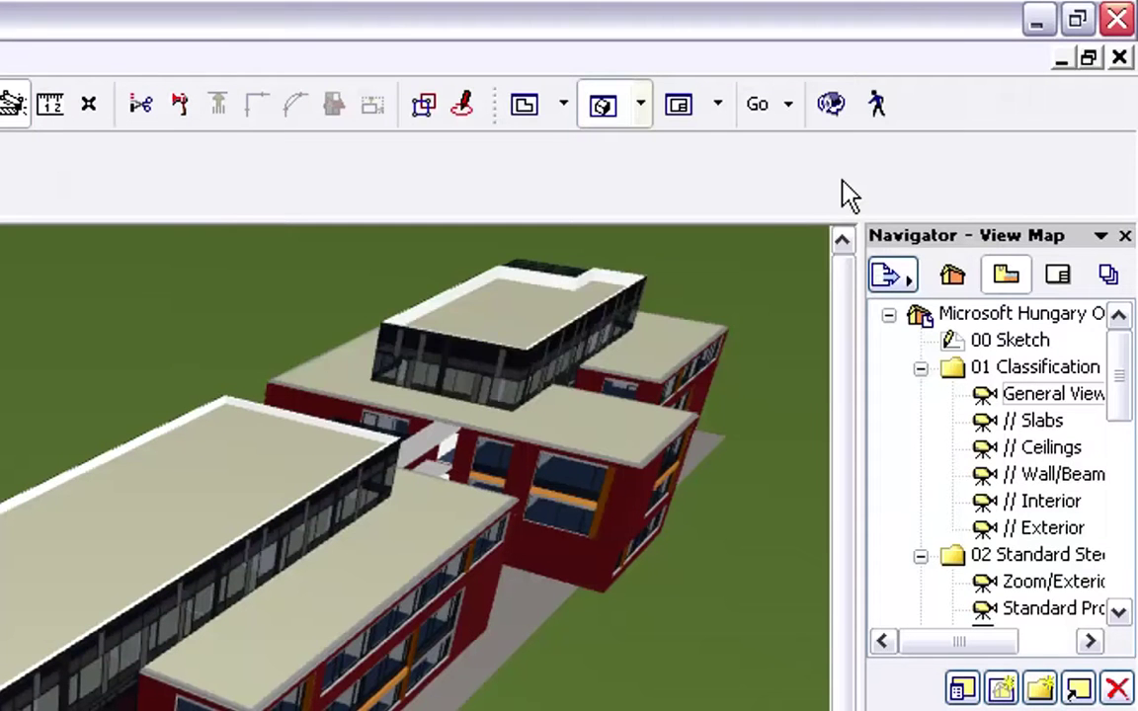
Select the 749 elements of the 03. Interior criteria set, show only them in 3D, and view the floors from above
{"action": "key", "text": "ctrl+f"}
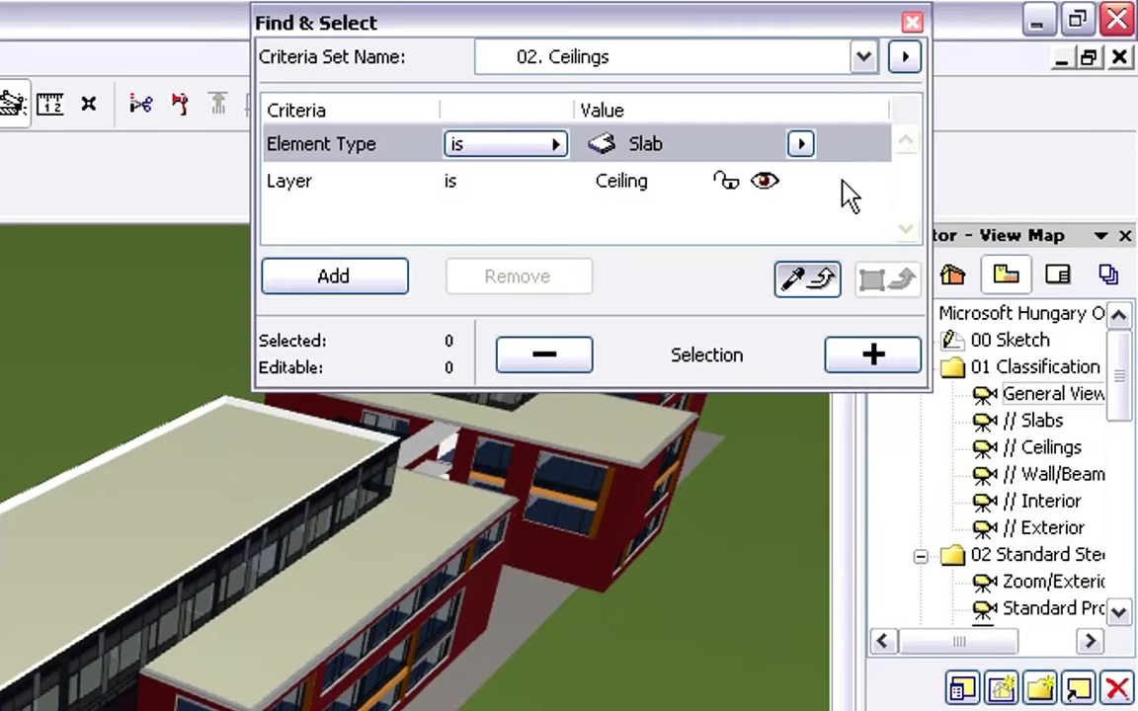
{"action": "left_click", "coordinate": [864, 61]}
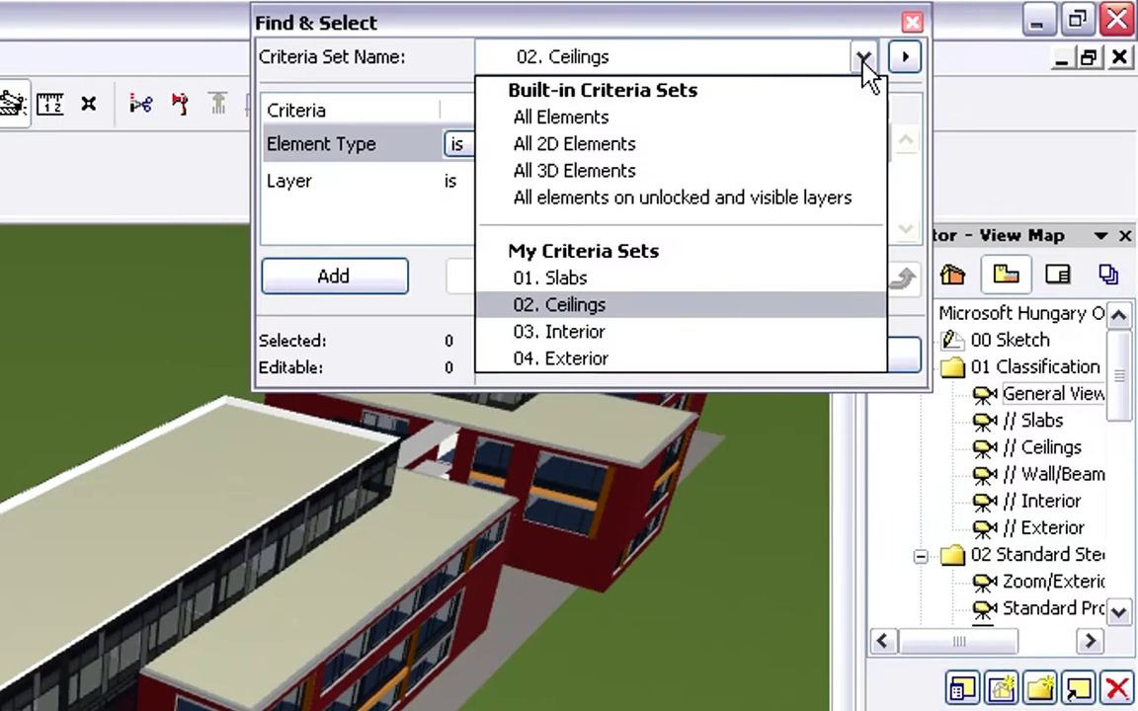
{"action": "left_click", "coordinate": [841, 334]}
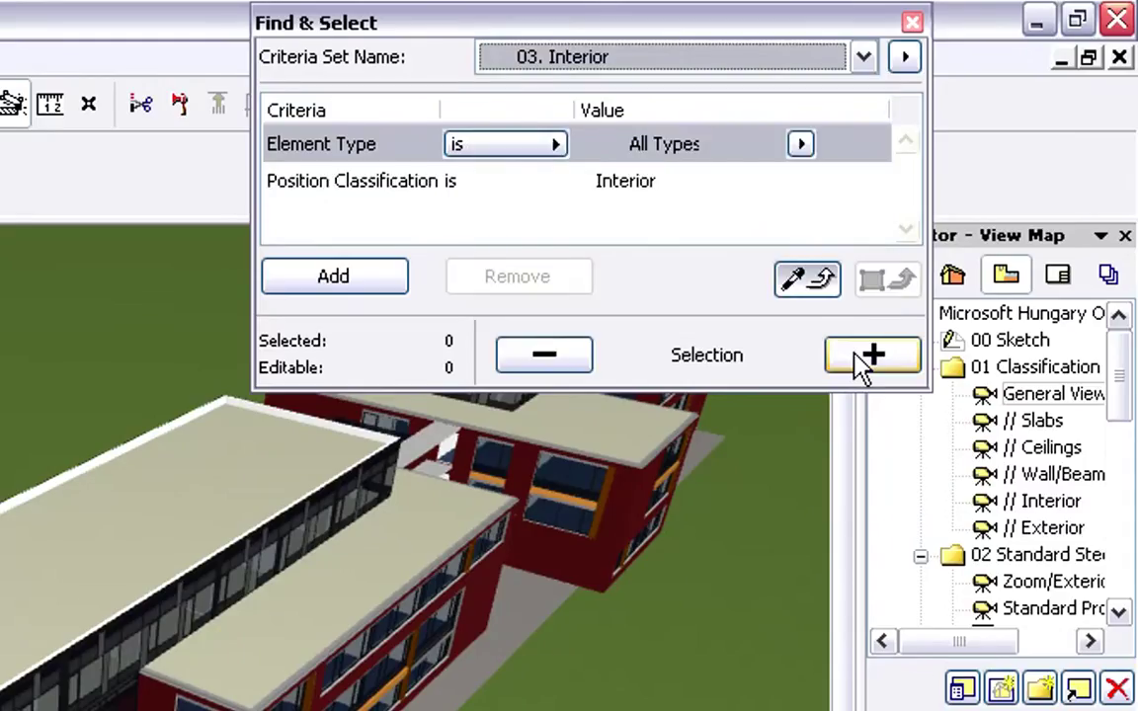
{"action": "left_click", "coordinate": [862, 357]}
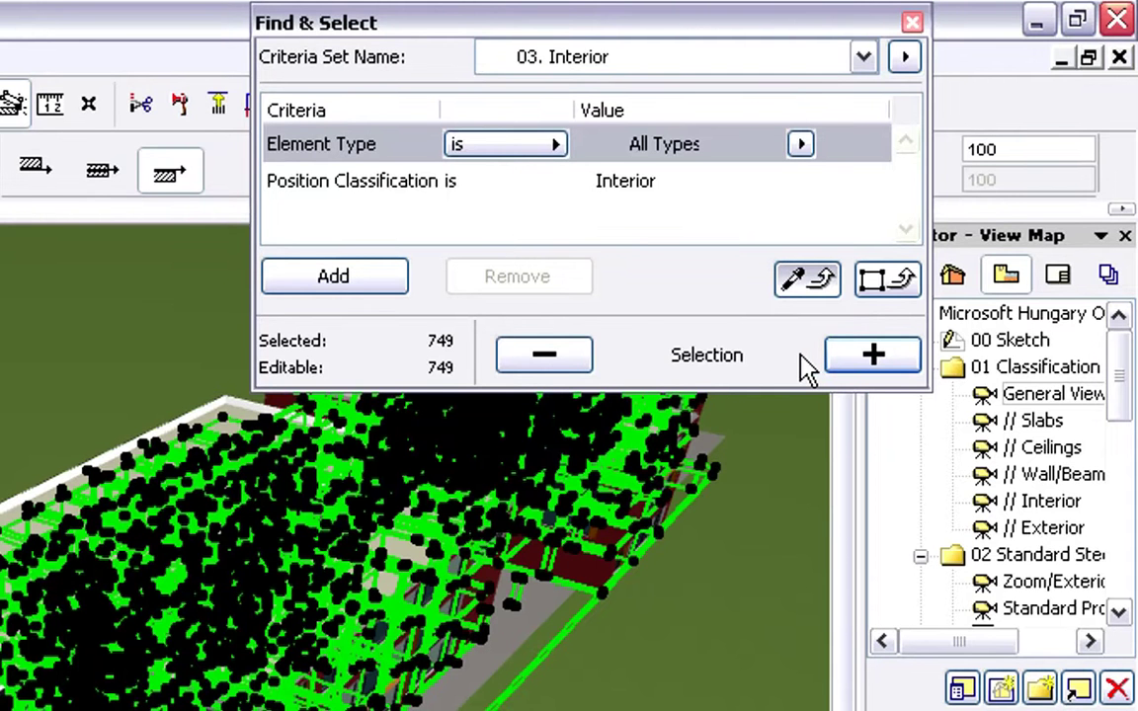
{"action": "key", "text": "F5"}
{"action": "key", "text": "Escape"}
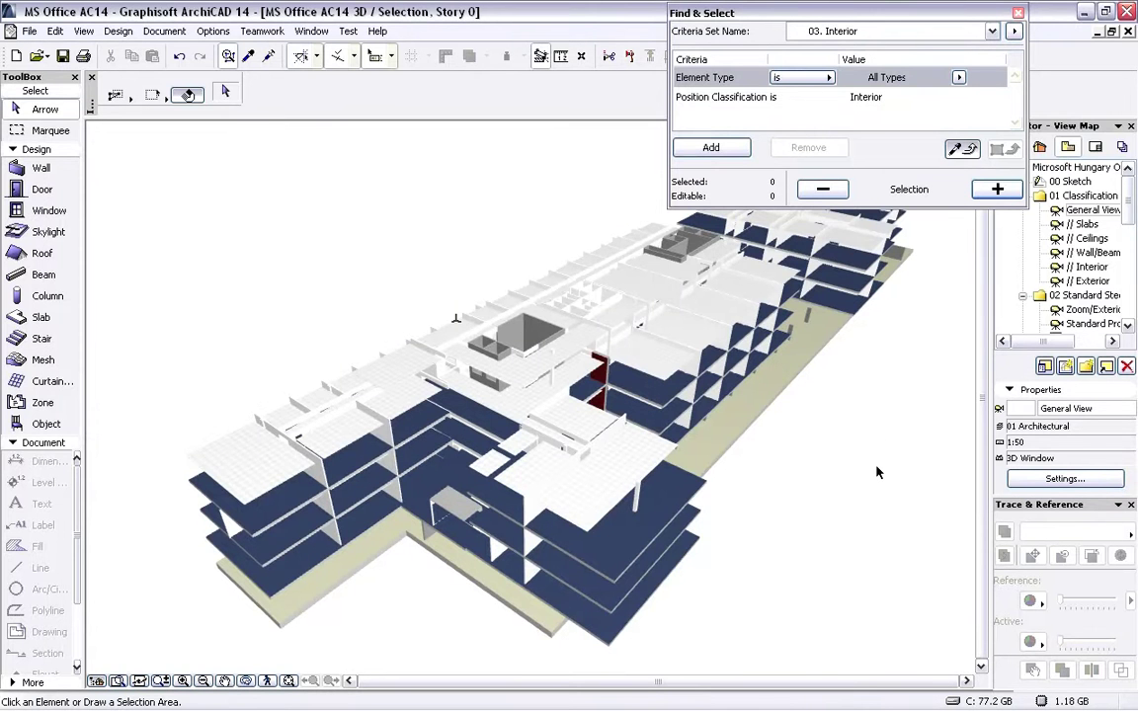
{"action": "scroll", "coordinate": [534, 451], "scroll_direction": "up", "scroll_amount": 5}
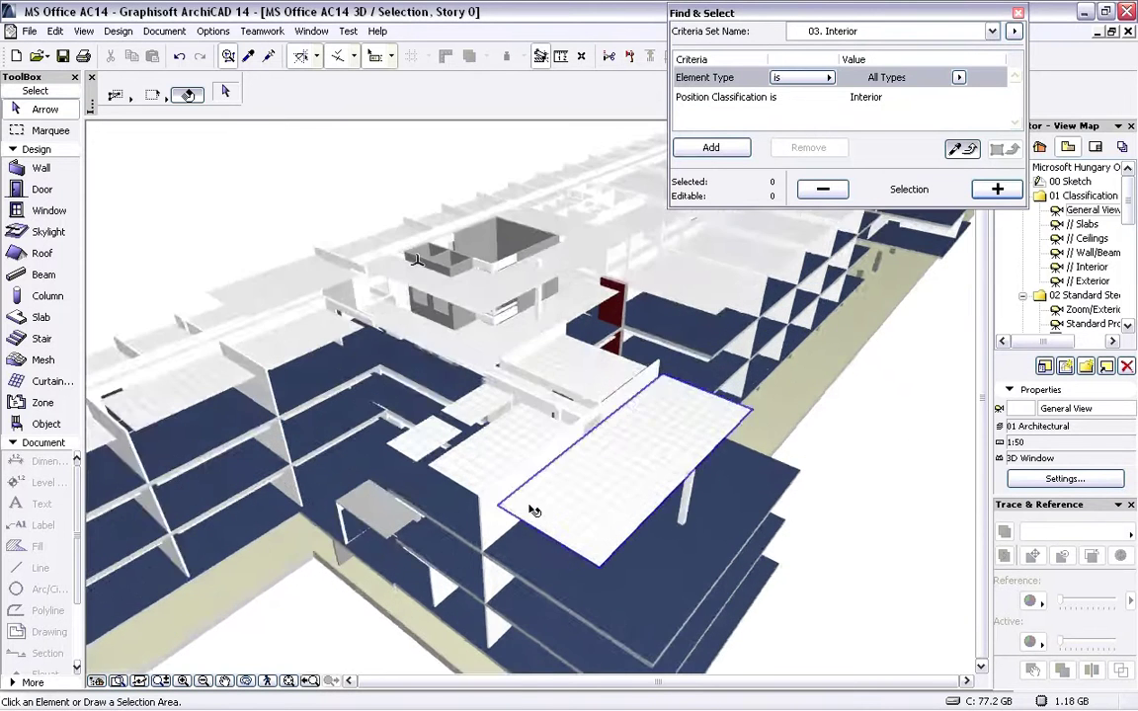
{"action": "scroll", "coordinate": [533, 510], "scroll_direction": "up", "scroll_amount": 5}
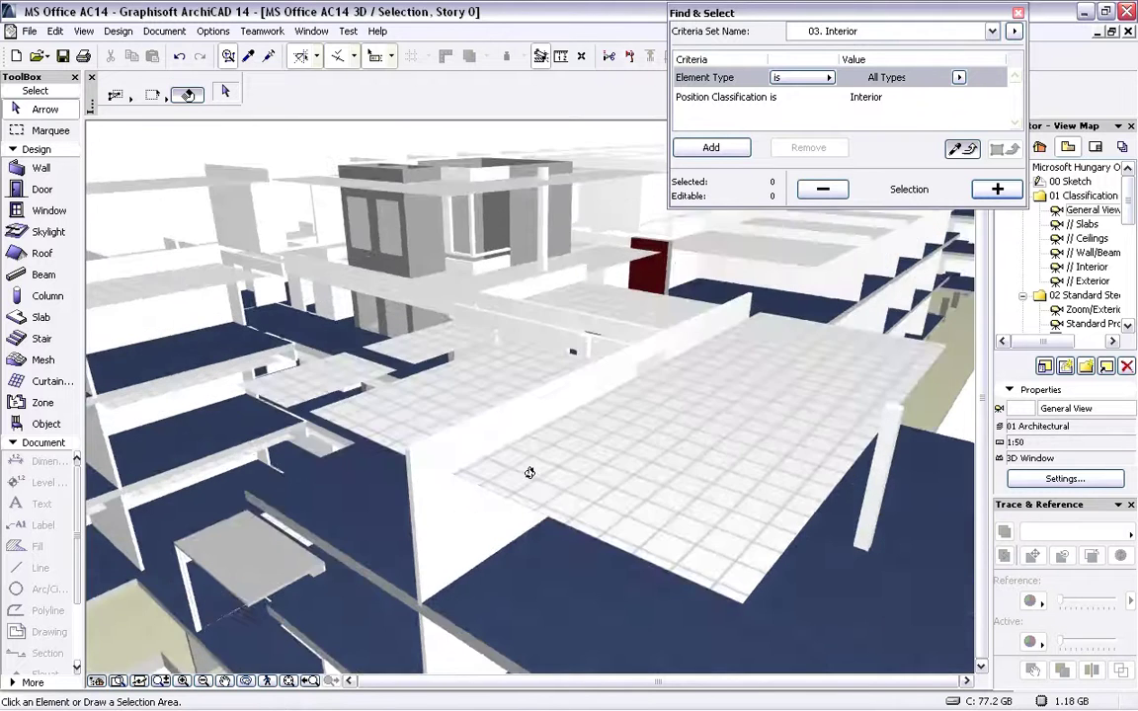
{"action": "scroll", "coordinate": [530, 473], "scroll_direction": "up", "scroll_amount": 8}
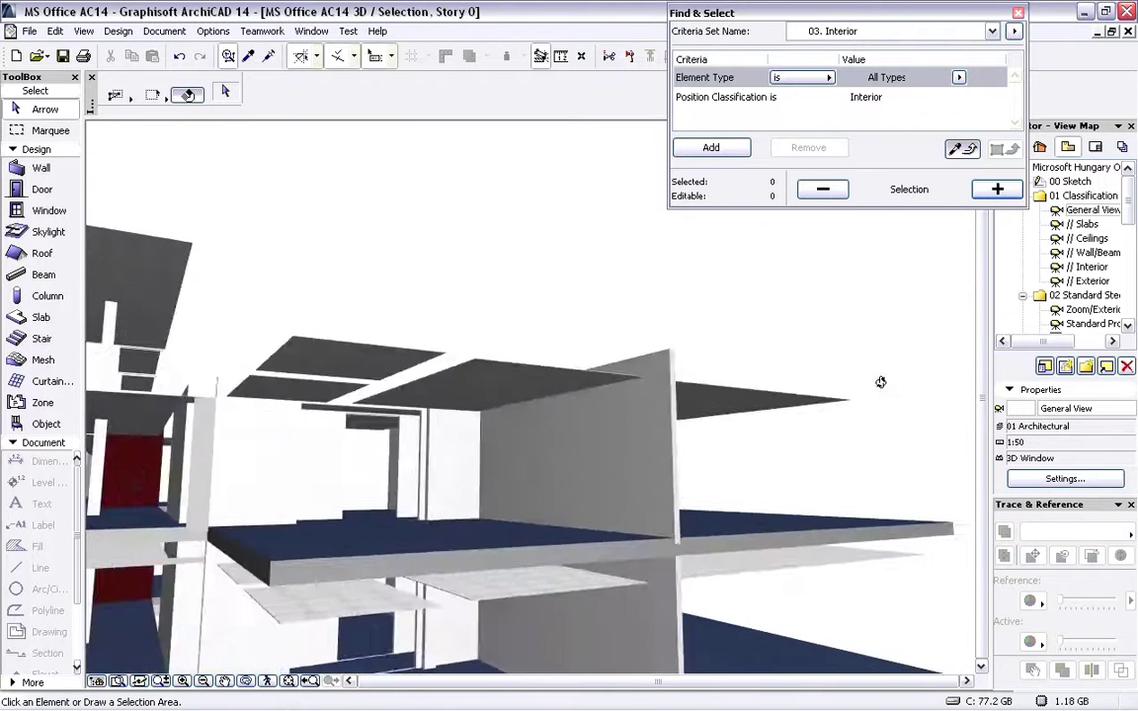
{"action": "left_click_drag", "start_coordinate": [880, 382], "coordinate": [943, 442]}
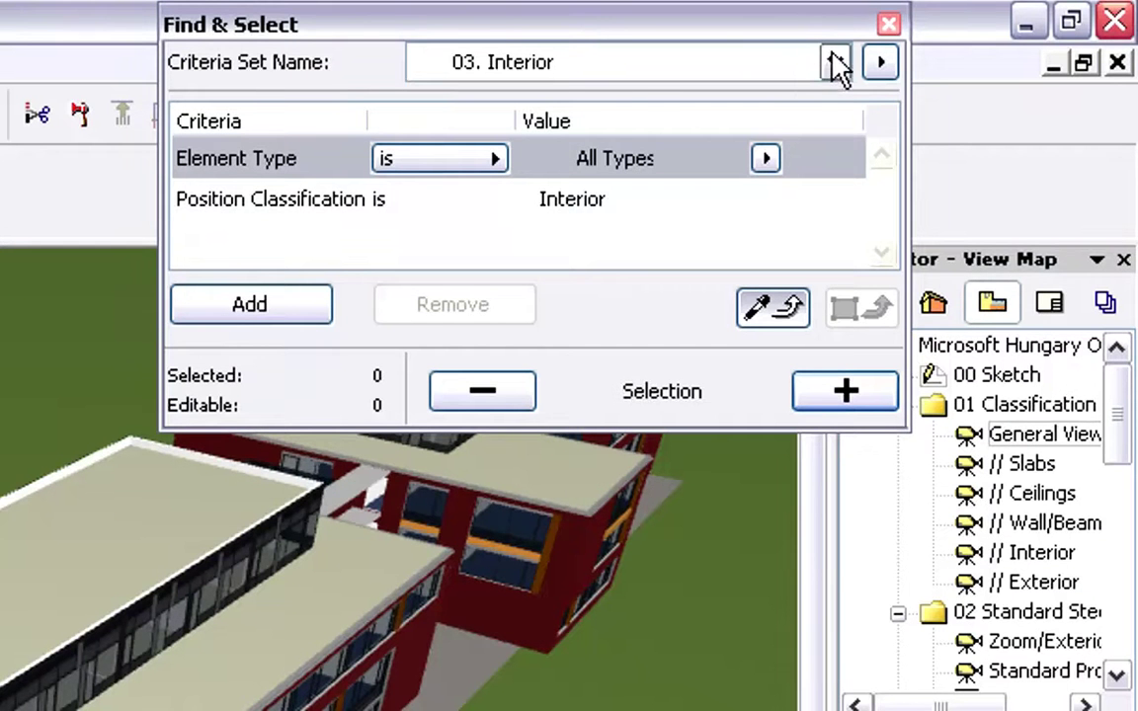
Select the 04. Exterior criteria set's elements, show only them in 3D, and view them from below
{"action": "left_click", "coordinate": [837, 63]}
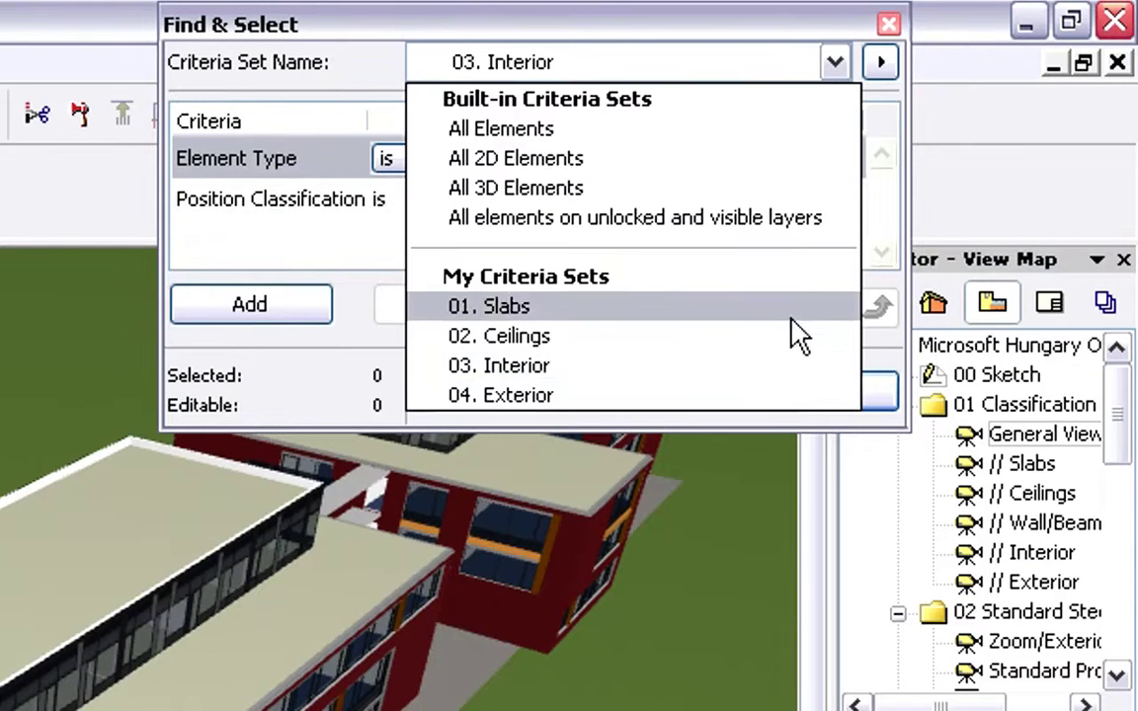
{"action": "left_click", "coordinate": [800, 397]}
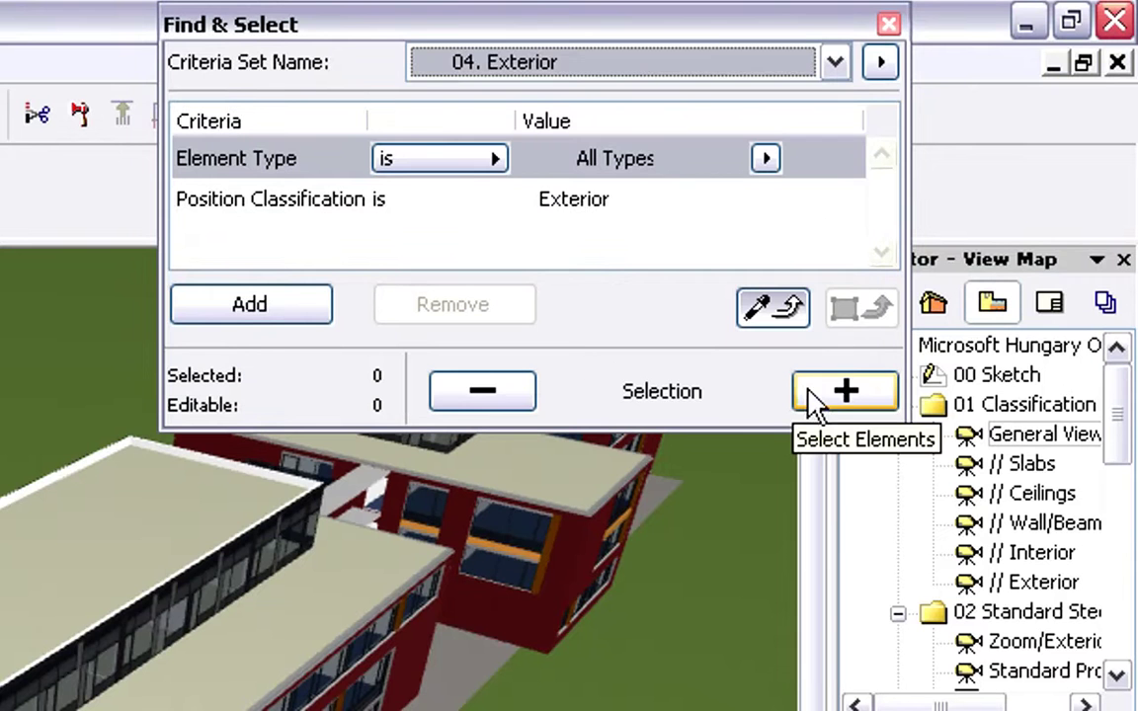
{"action": "left_click", "coordinate": [816, 403]}
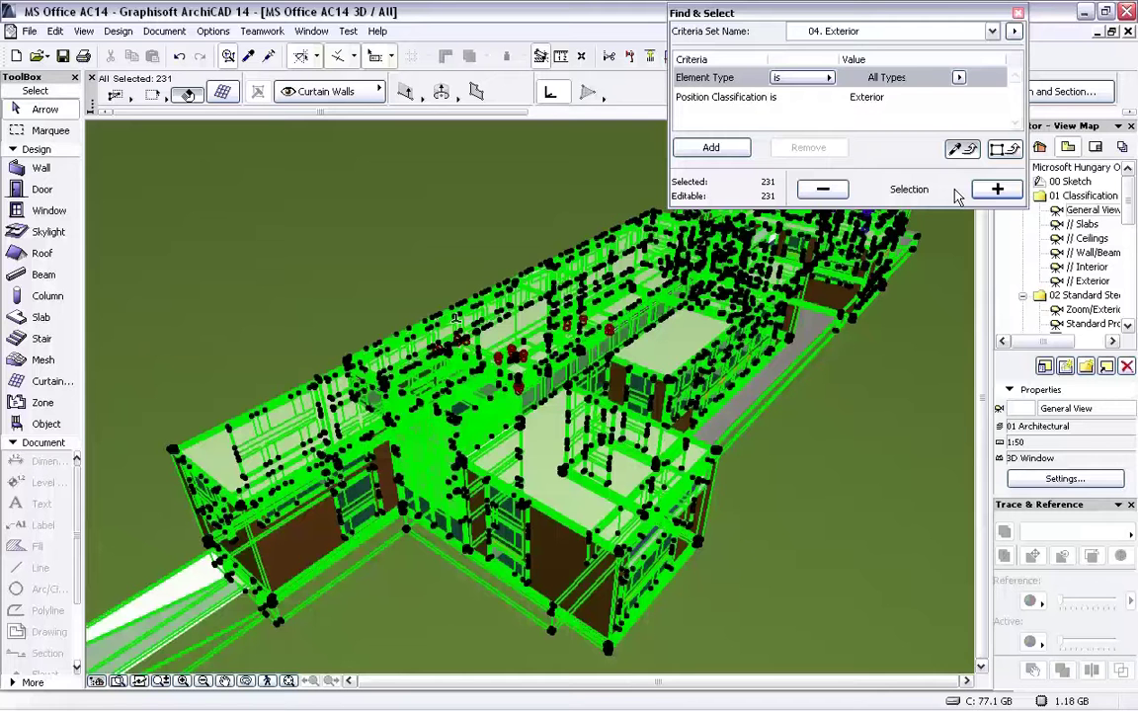
{"action": "key", "text": "F5"}
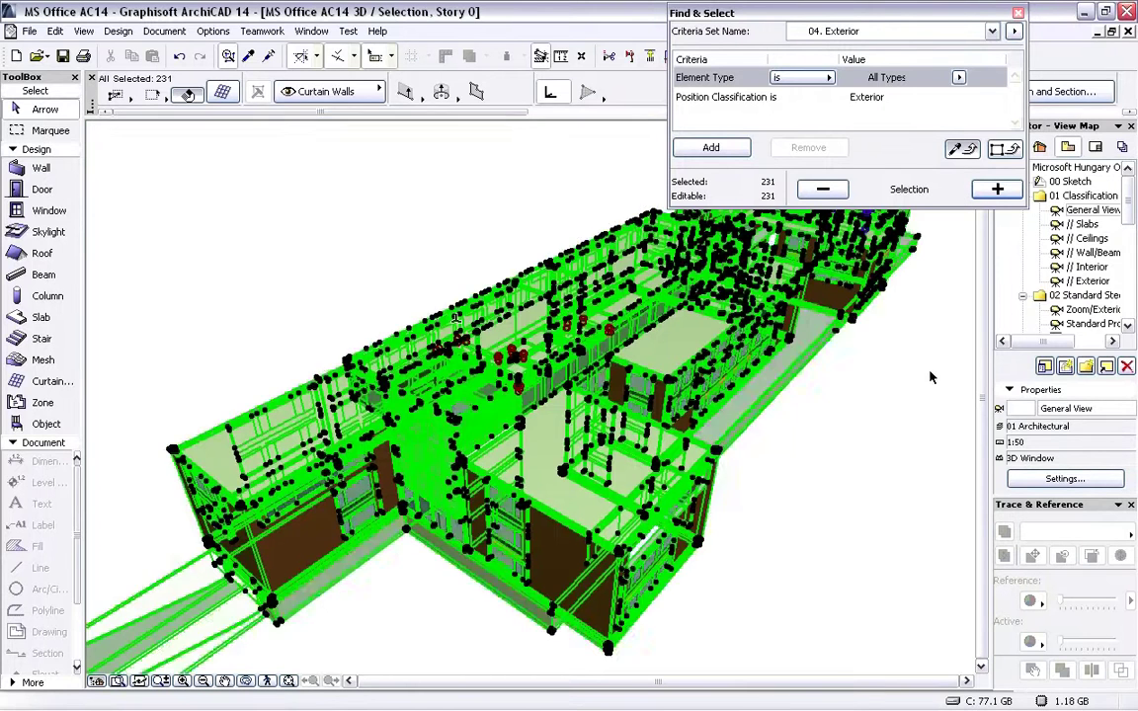
{"action": "left_click", "coordinate": [930, 373]}
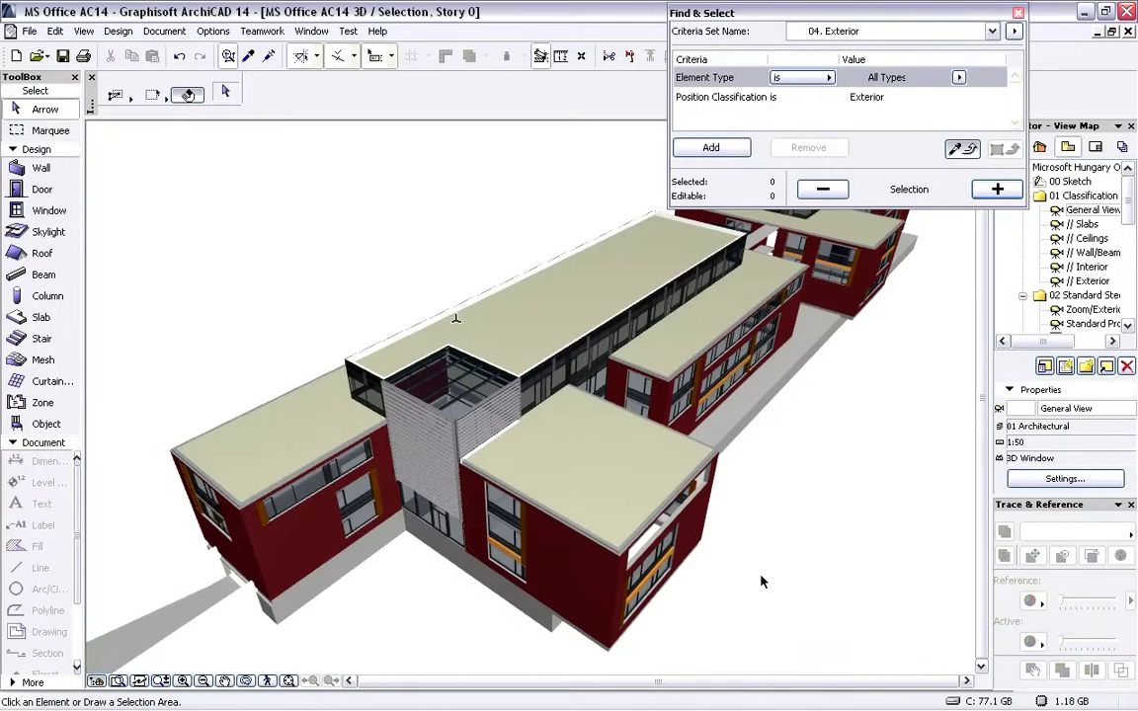
{"action": "middle_click_drag", "start_coordinate": [703, 602], "coordinate": [711, 270], "text": "shift"}
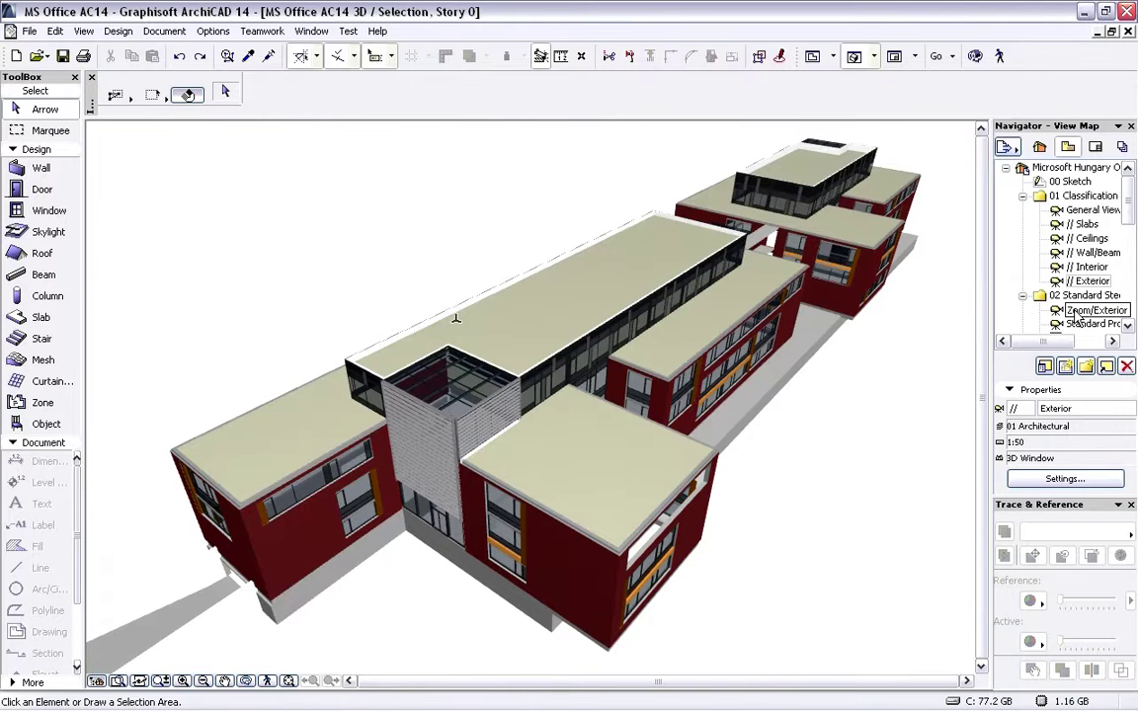
Switch to the Standard Profile saved view and open the settings of an IPE200 steel column
{"action": "double_click", "coordinate": [1077, 312]}
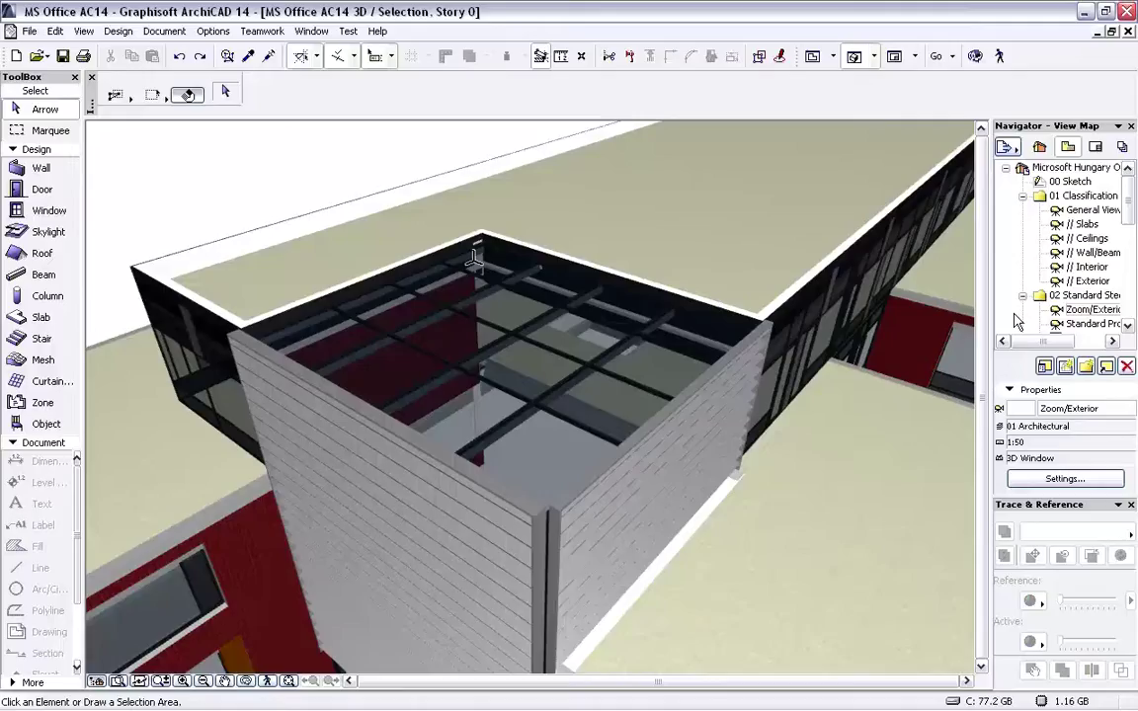
{"action": "double_click", "coordinate": [1013, 324]}
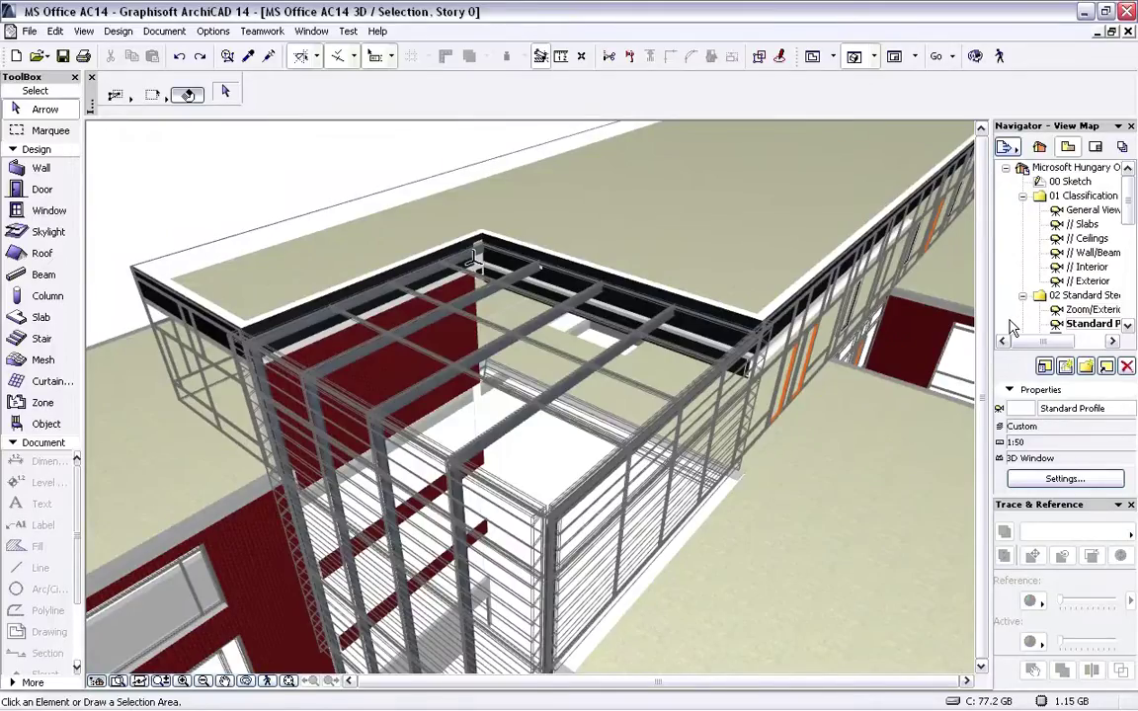
{"action": "mouse_move", "coordinate": [529, 419]}
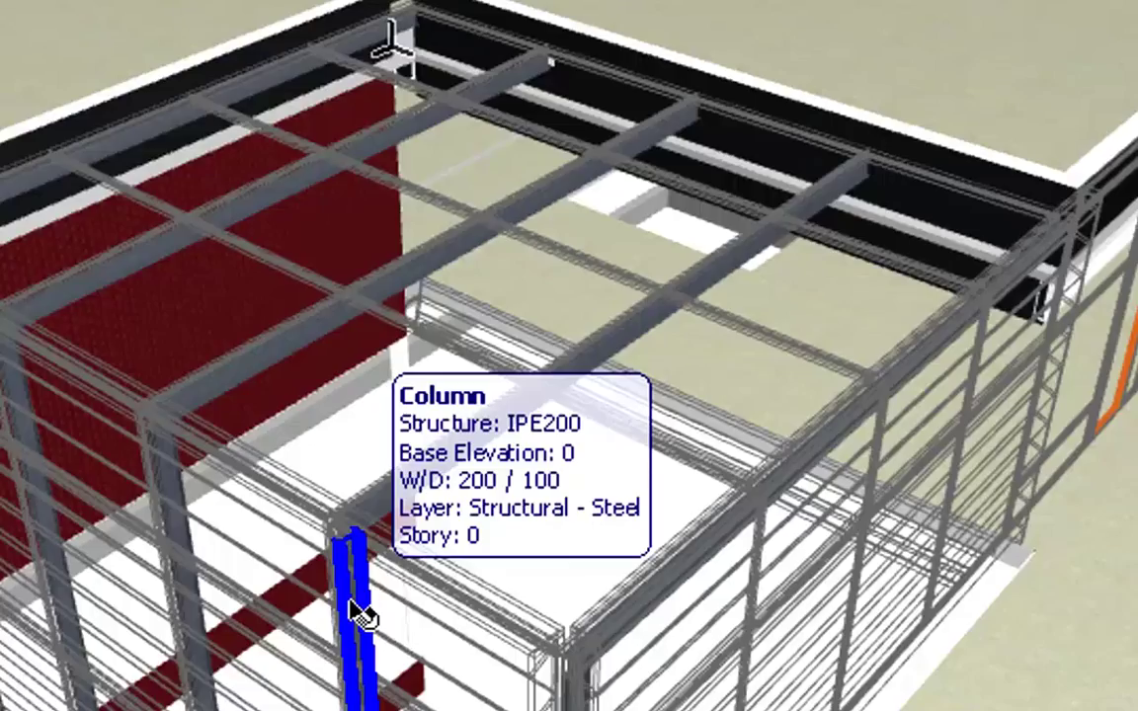
{"action": "left_click", "coordinate": [356, 607]}
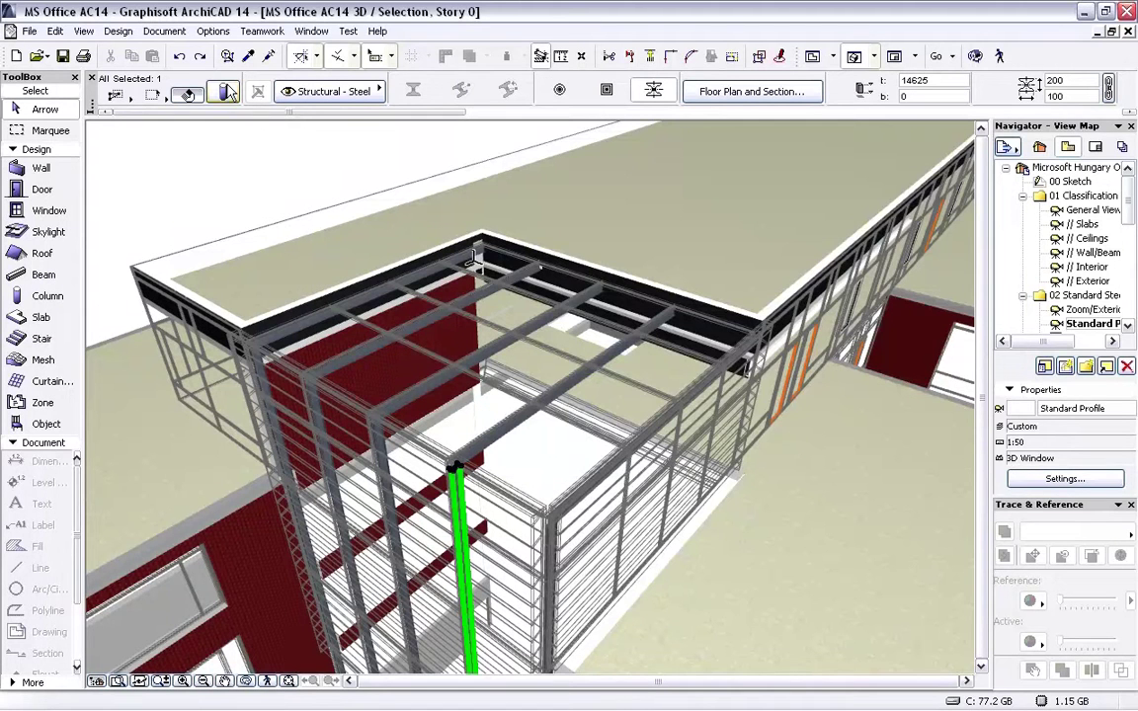
{"action": "left_click", "coordinate": [227, 92]}
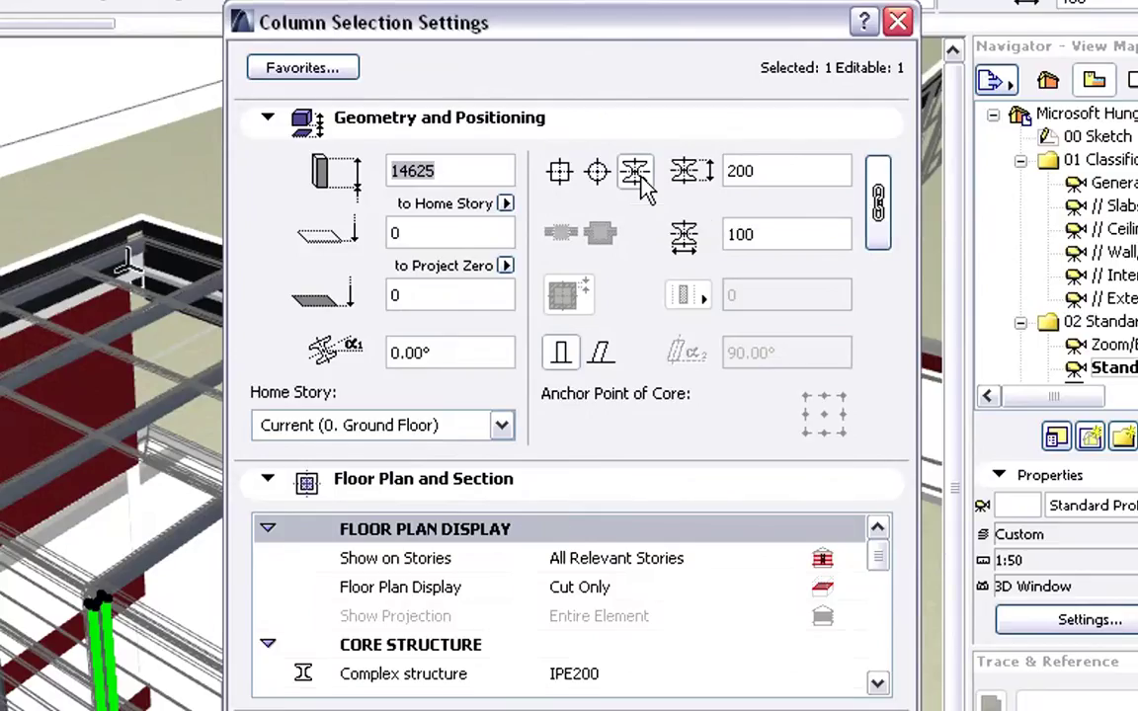
Check the column's IPE200 complex structure profile, close its settings, and open the Options menu
{"action": "left_click", "coordinate": [590, 675]}
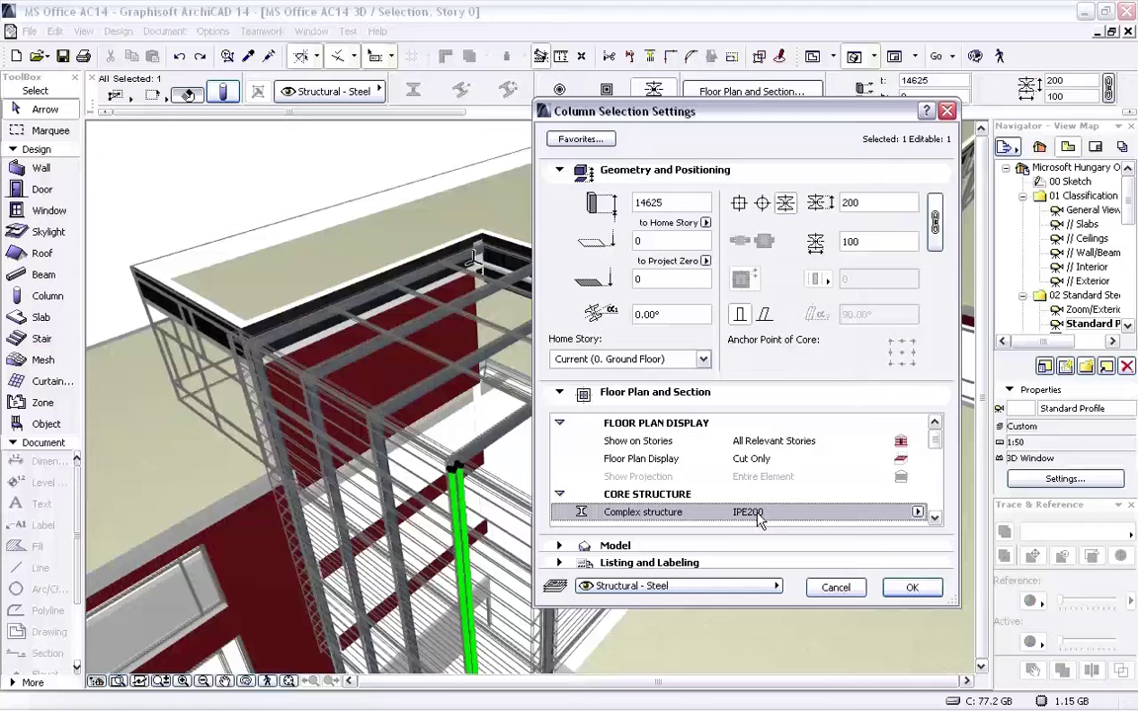
{"action": "key", "text": "Return"}
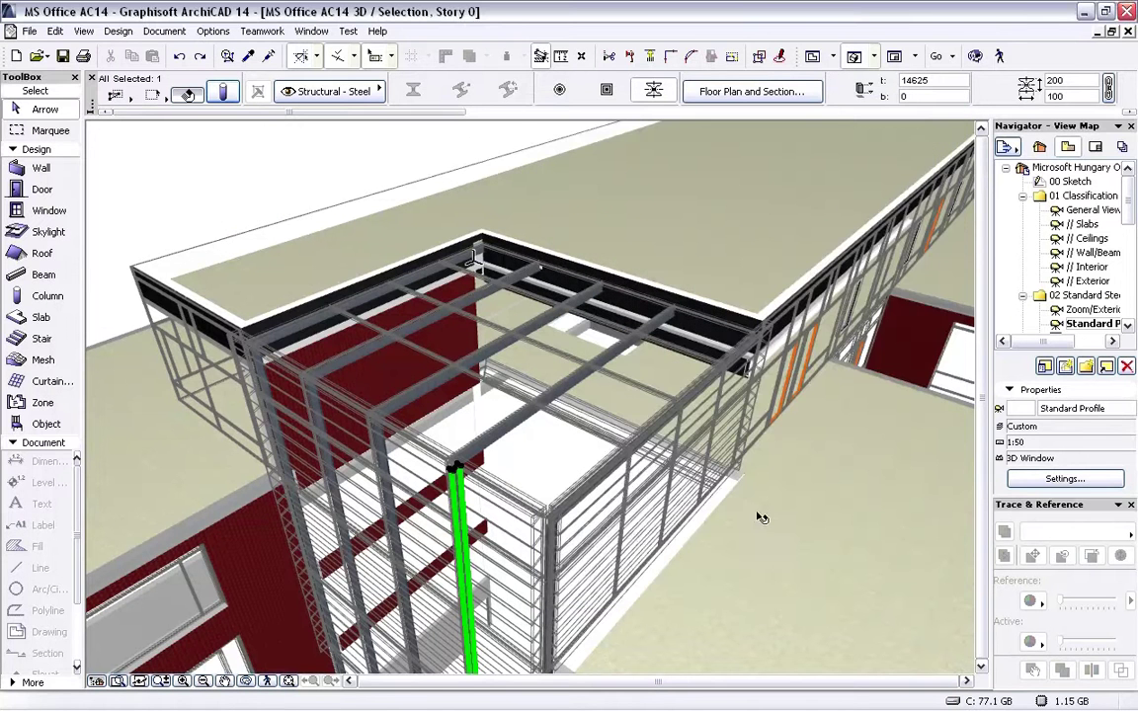
{"action": "left_click", "coordinate": [212, 30]}
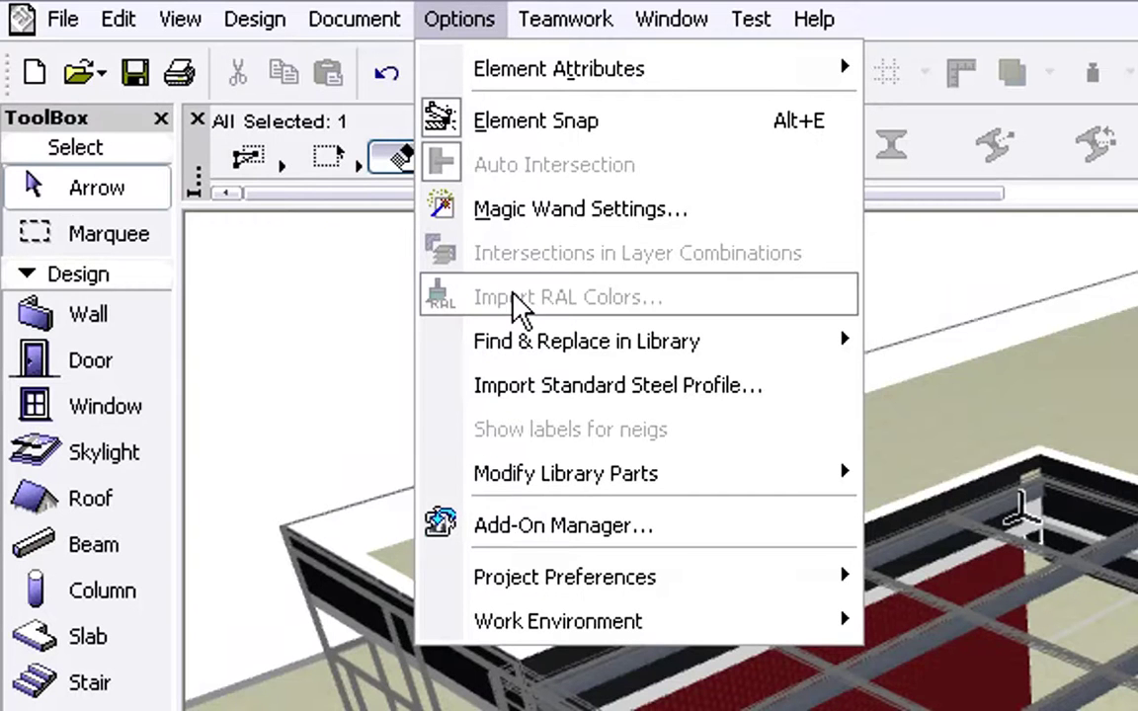
Open the standard steel profile database with EuroCode I / H Shape profiles sorted by name
{"action": "left_click", "coordinate": [563, 395]}
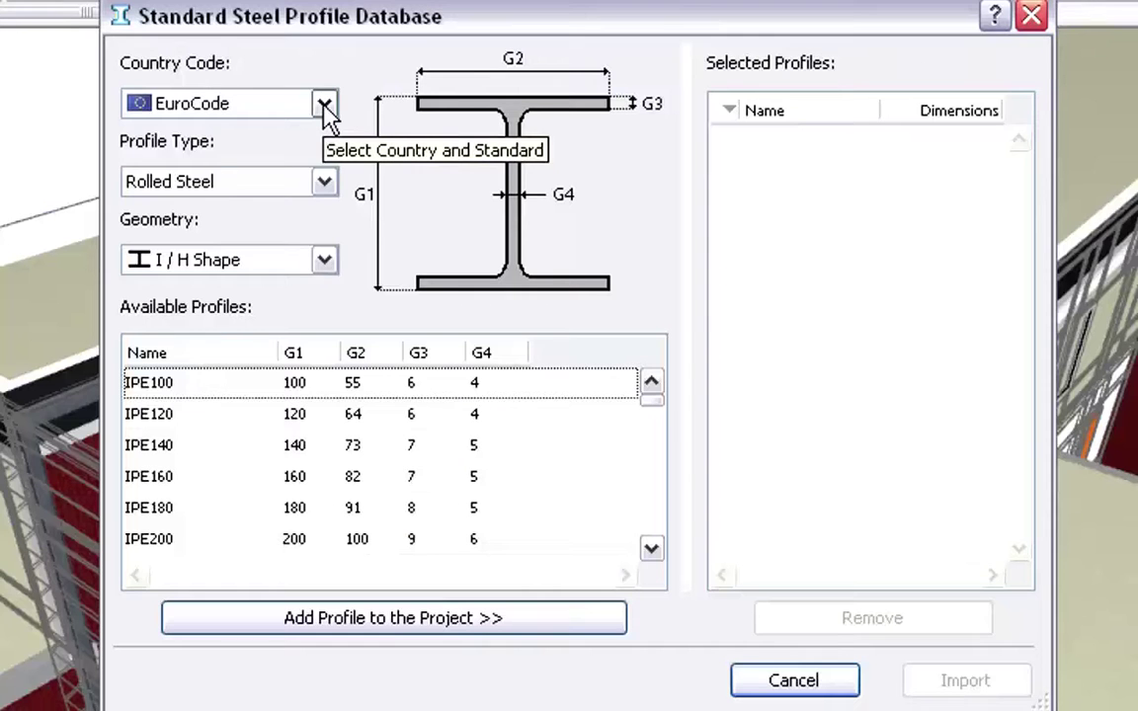
{"action": "left_click", "coordinate": [324, 105]}
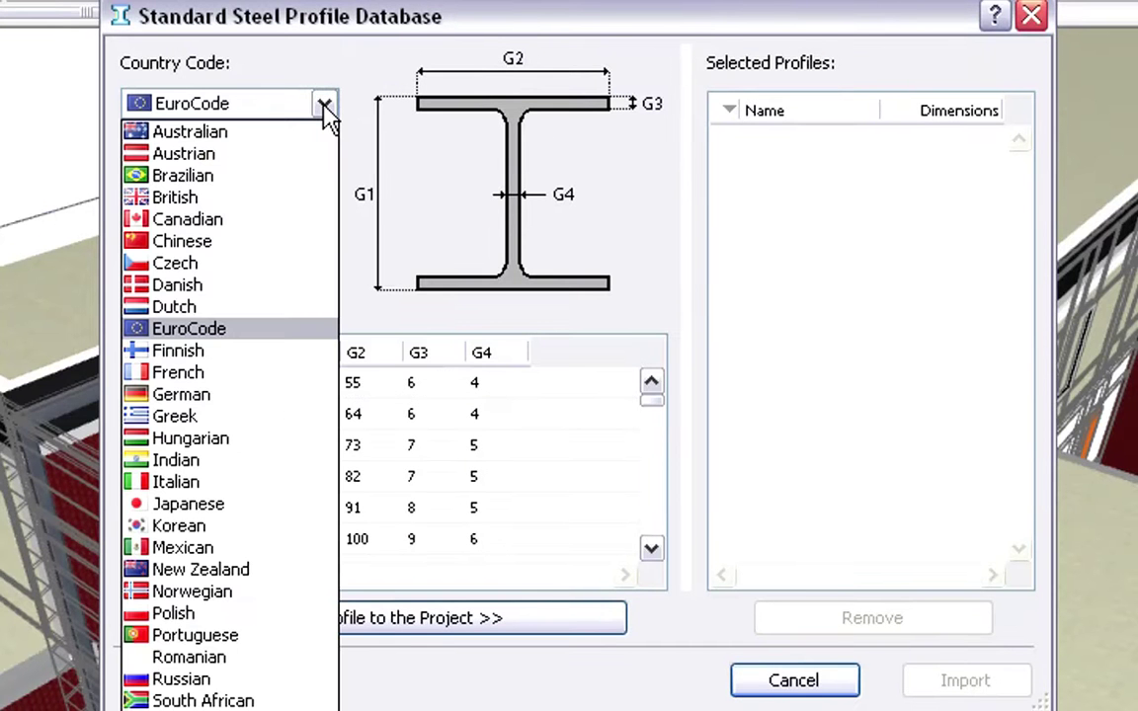
{"action": "left_click", "coordinate": [326, 111]}
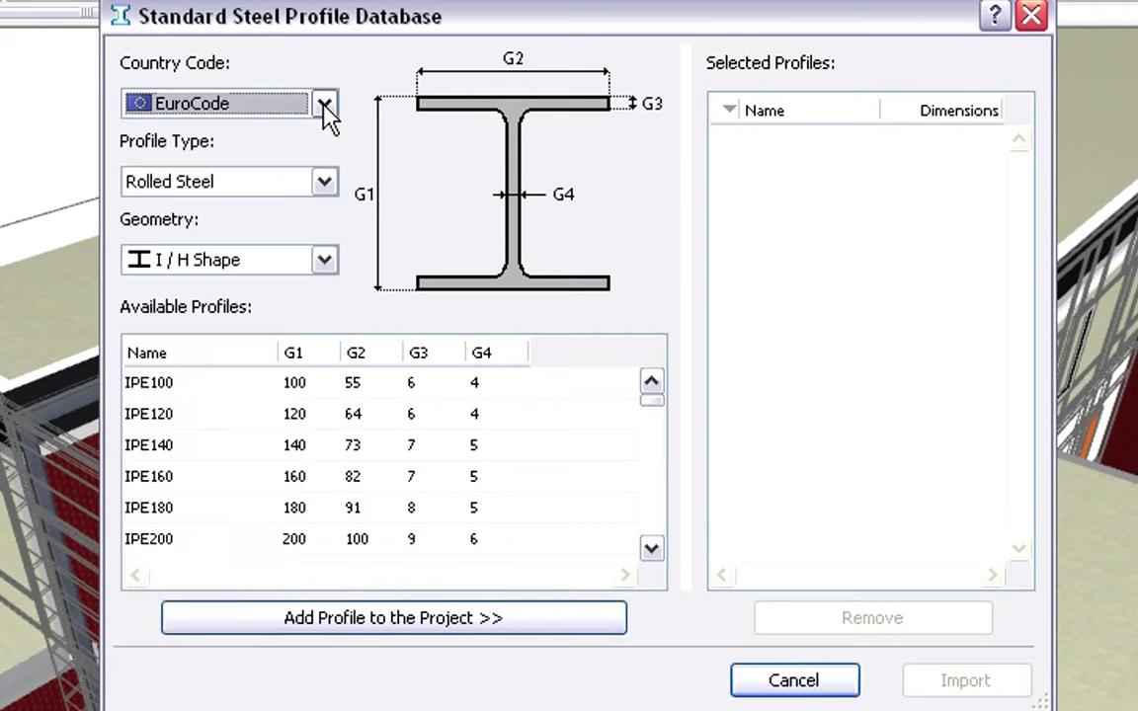
{"action": "left_click", "coordinate": [324, 261]}
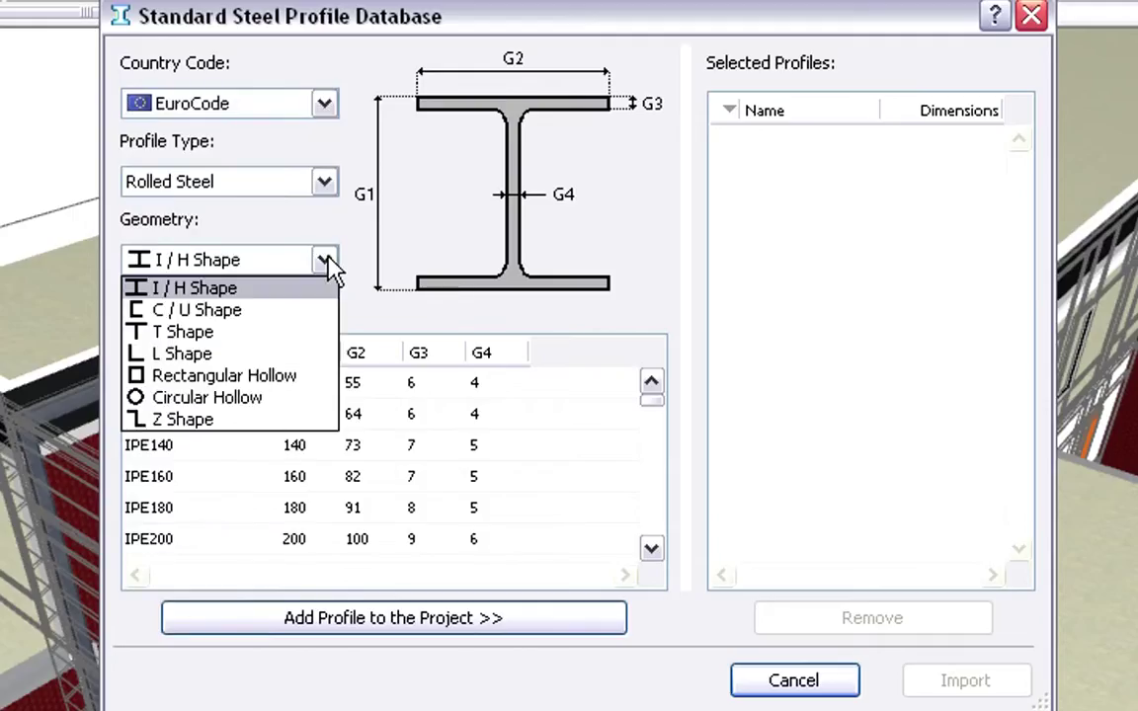
{"action": "left_click", "coordinate": [329, 263]}
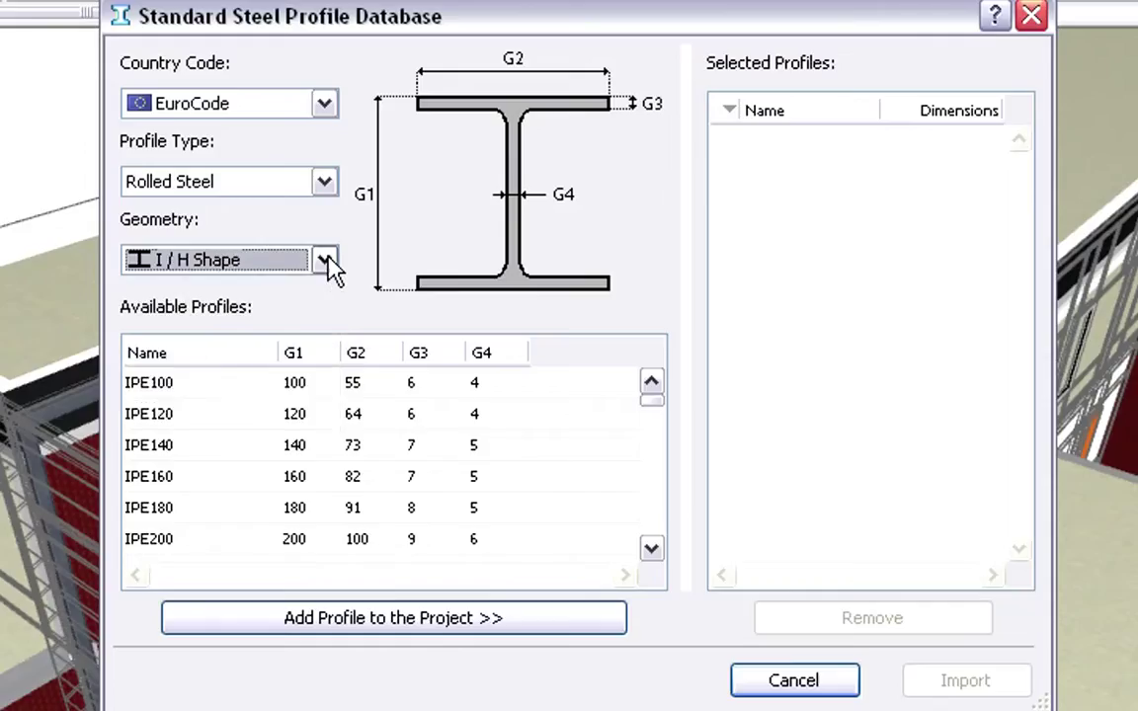
{"action": "left_click", "coordinate": [246, 353]}
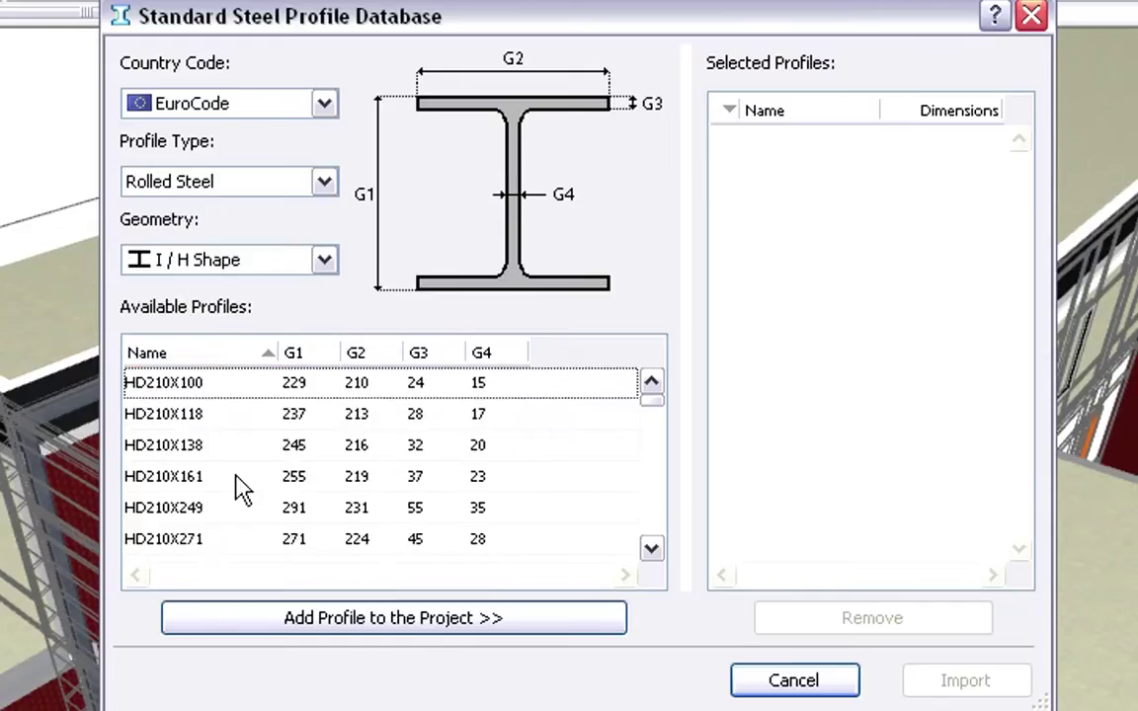
Import the HD210X161, HD210X249, HD210X271, HD210X71 and HD260X101 profiles into the project
{"action": "left_click", "coordinate": [238, 476]}
{"action": "scroll", "coordinate": [383, 504], "scroll_direction": "down", "scroll_amount": 1}
{"action": "left_click", "coordinate": [241, 482], "text": "shift"}
{"action": "scroll", "coordinate": [241, 488], "scroll_direction": "down", "scroll_amount": 2}
{"action": "left_click", "coordinate": [229, 447]}
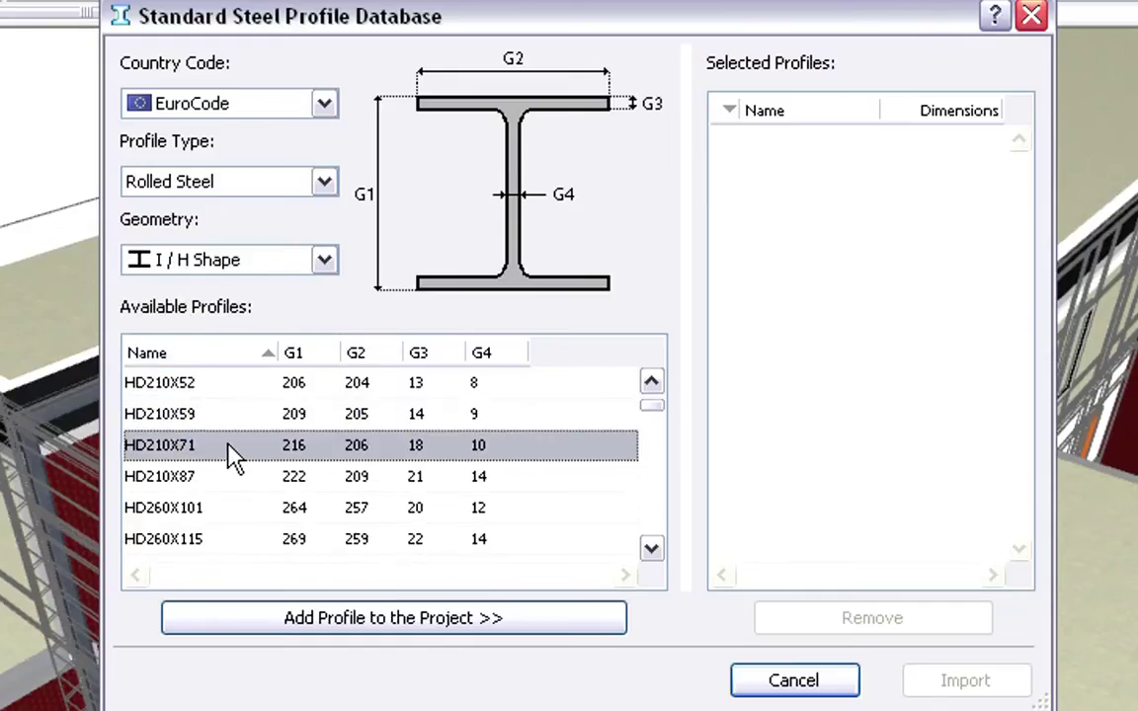
{"action": "left_click", "coordinate": [234, 518], "text": "ctrl"}
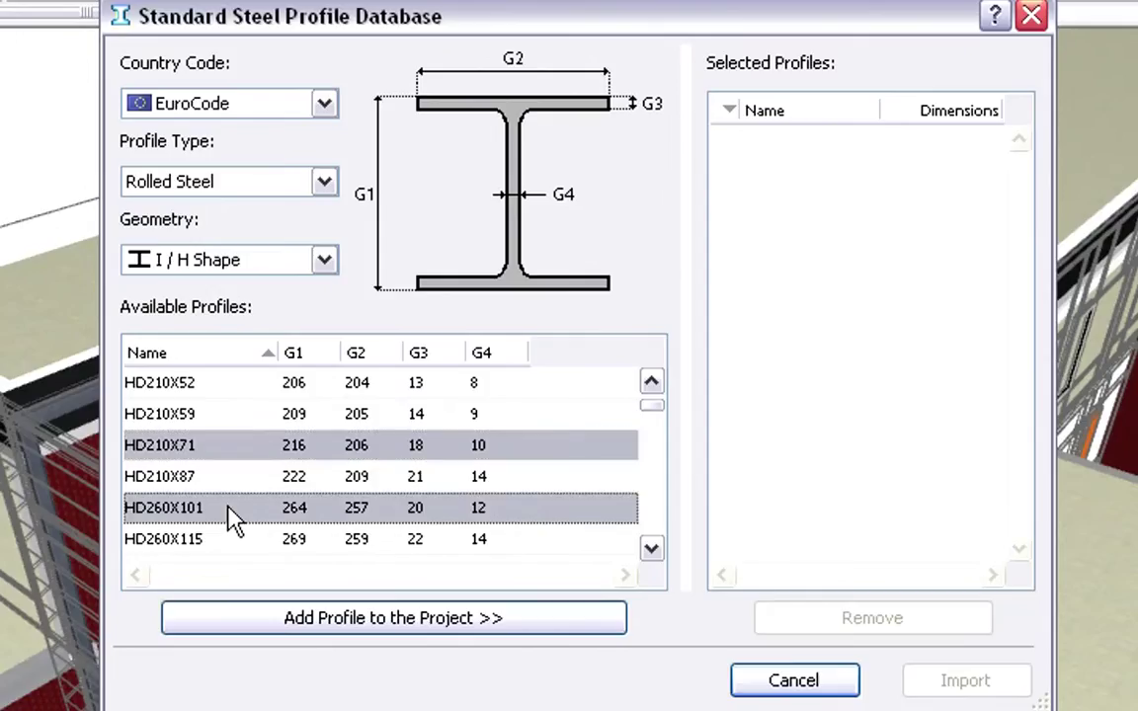
{"action": "left_click", "coordinate": [499, 620]}
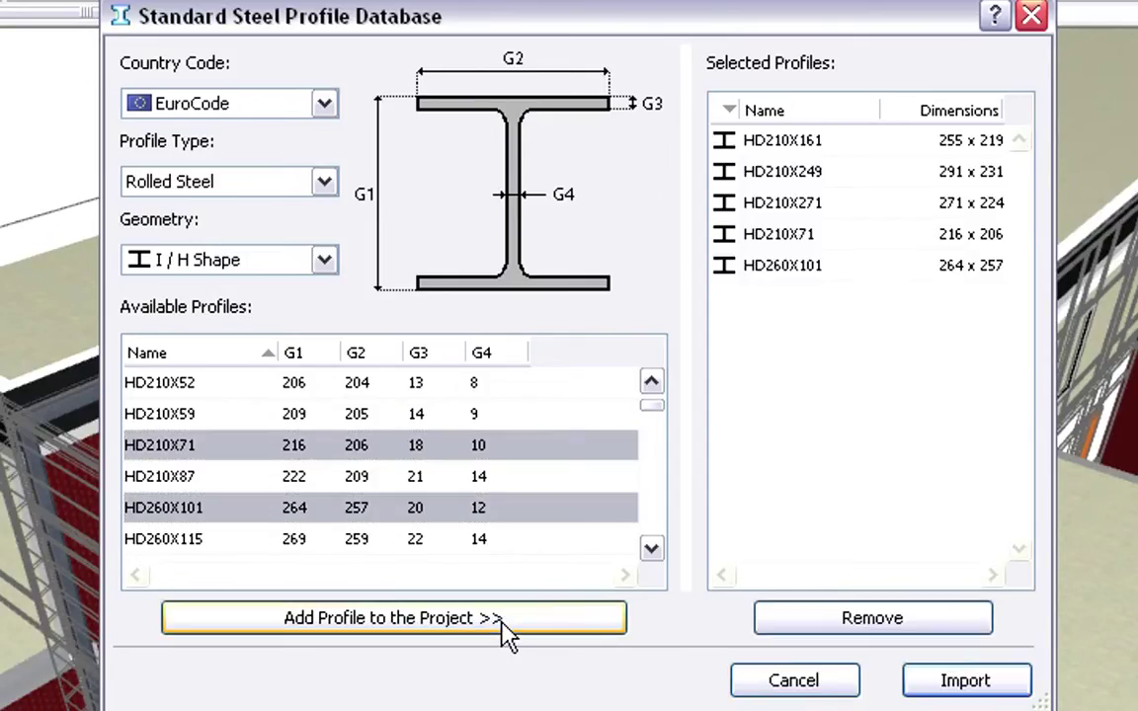
{"action": "left_click", "coordinate": [991, 679]}
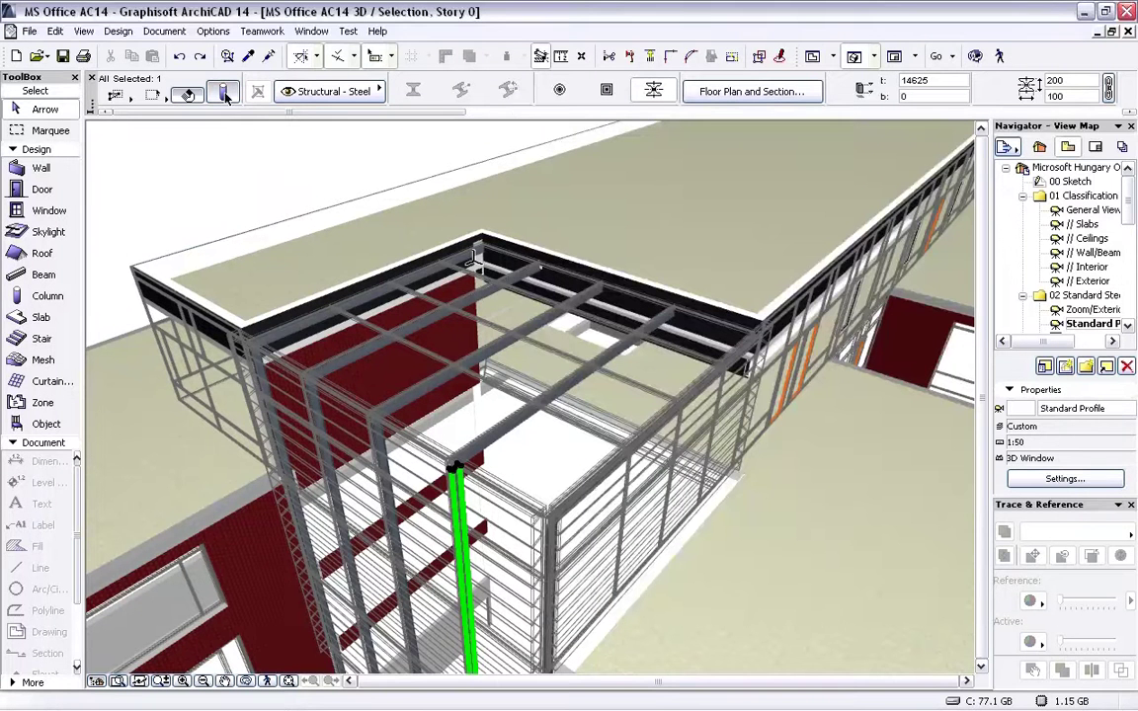
{"action": "left_click", "coordinate": [223, 93]}
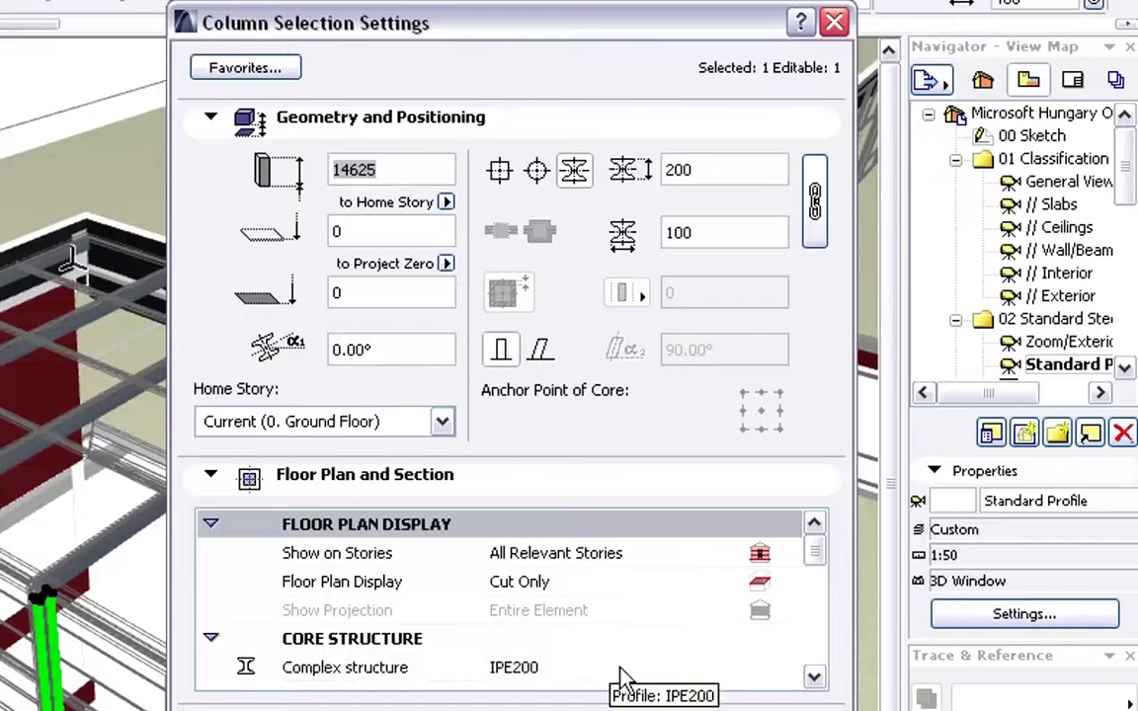
Browse the column's core profiles but cancel, keeping IPE200, and switch to General View
{"action": "left_click", "coordinate": [620, 672]}
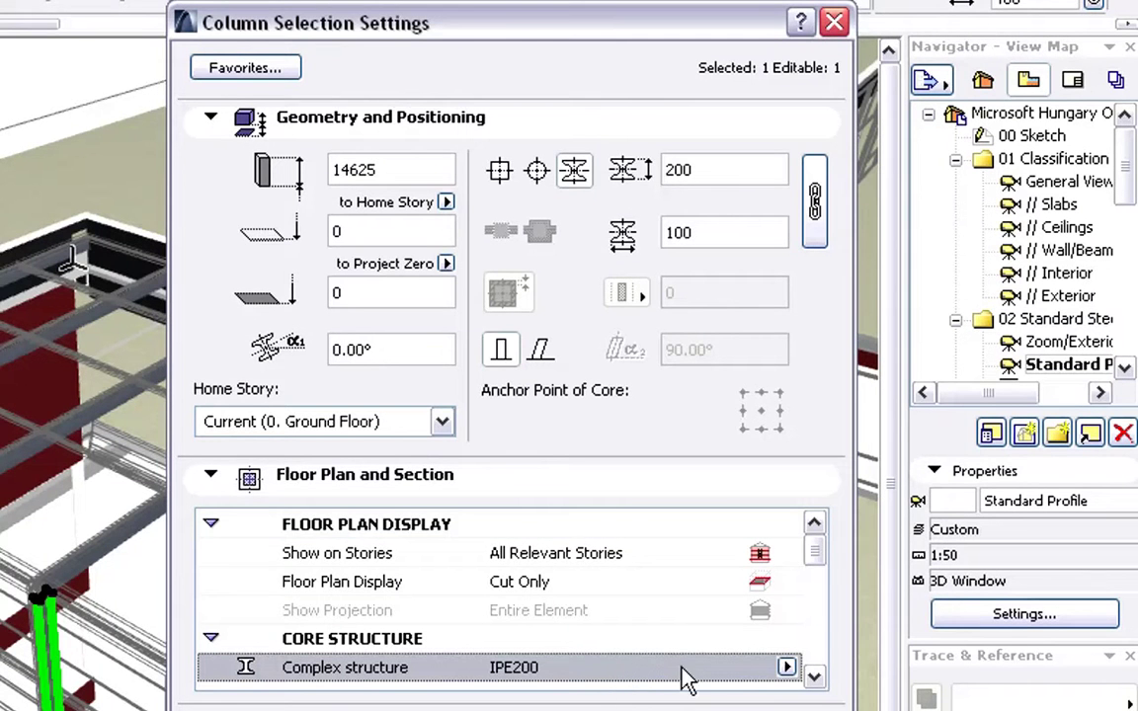
{"action": "left_click", "coordinate": [786, 669]}
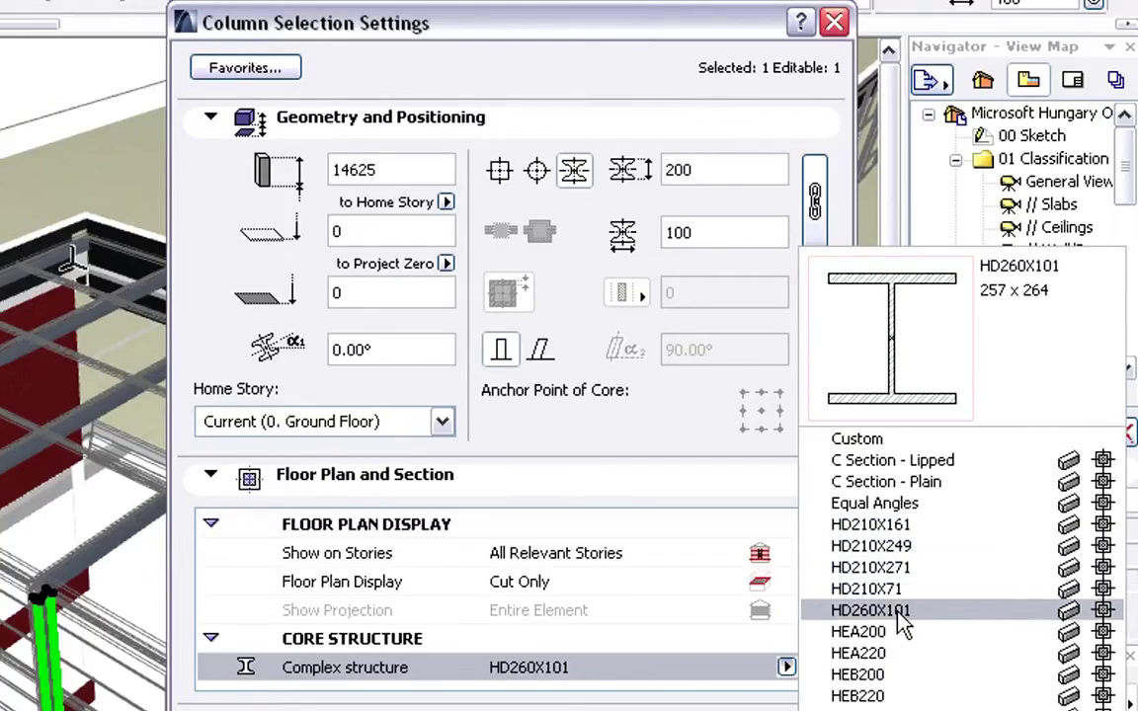
{"action": "key", "text": "Escape"}
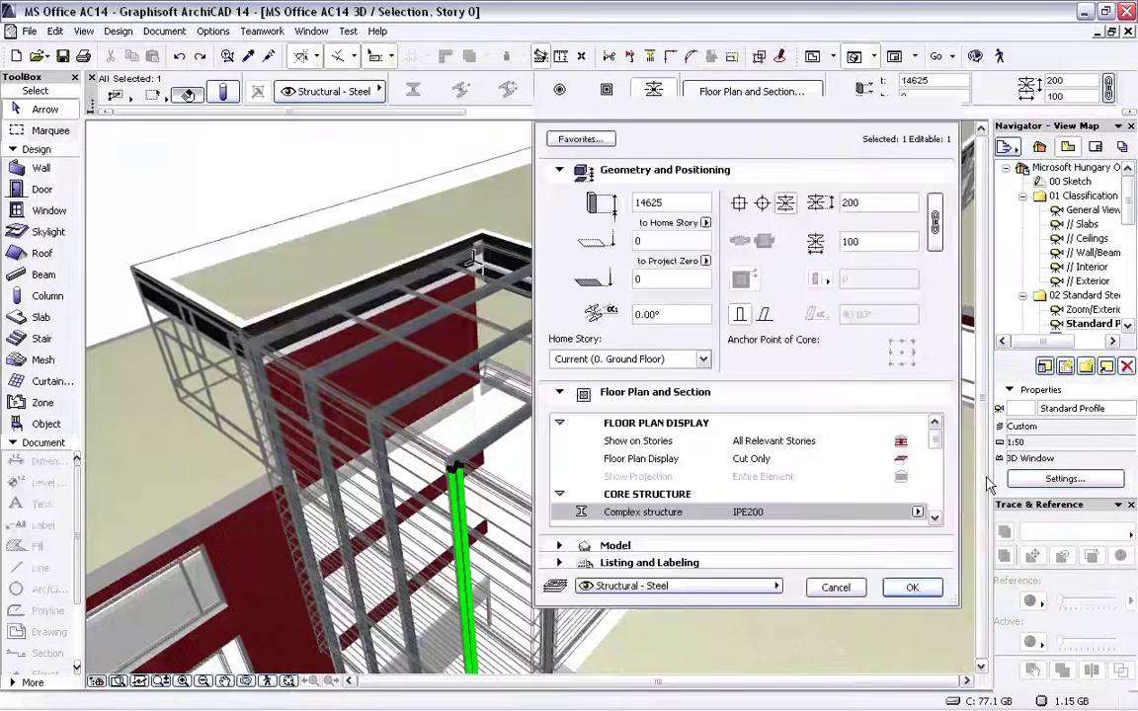
{"action": "key", "text": "Escape"}
{"action": "double_click", "coordinate": [1092, 210]}
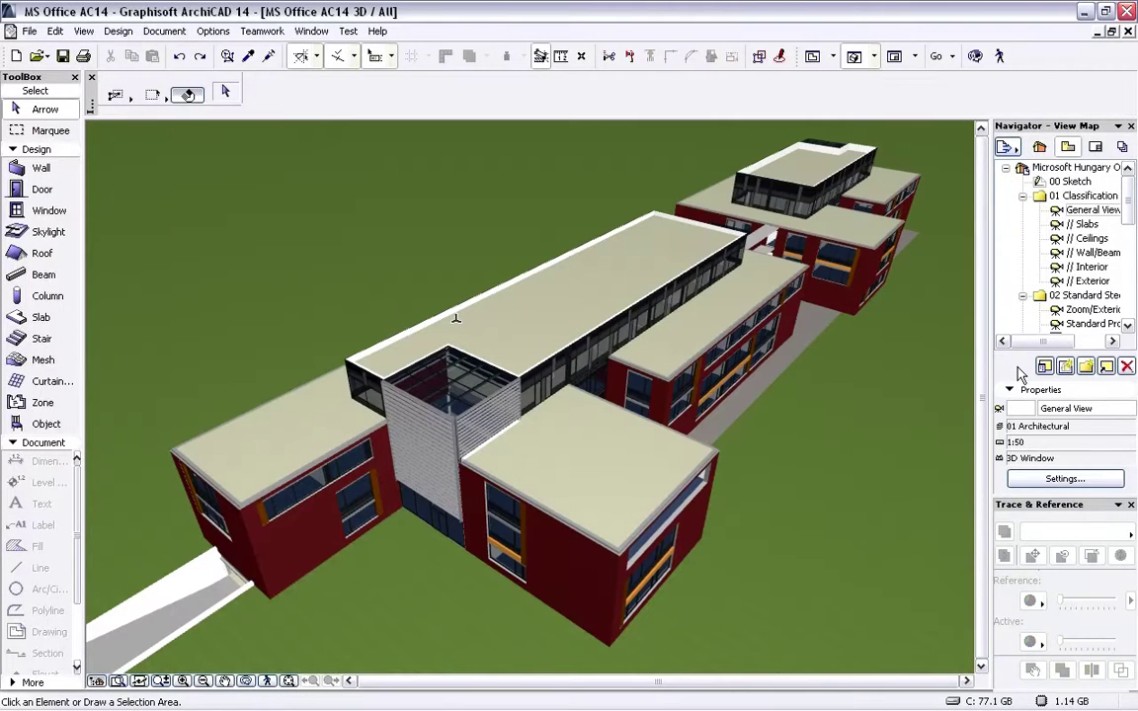
{"action": "key", "text": "ctrl+l"}
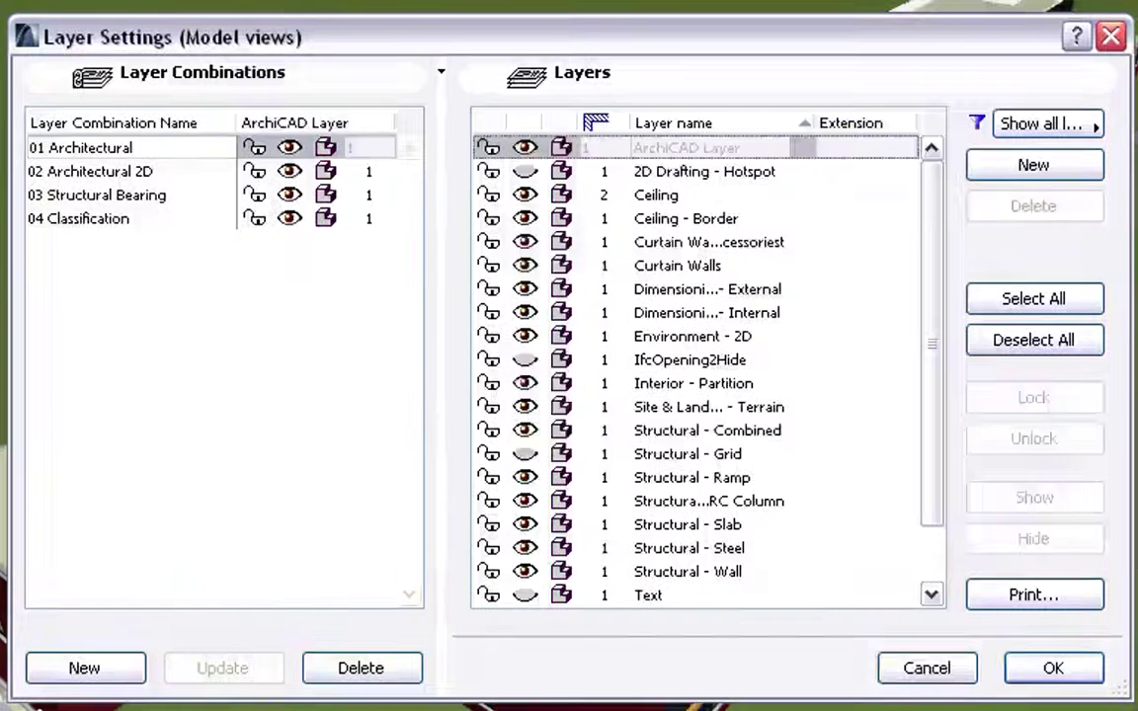
Apply the 03 Structural Bearing layer combination with the Structural - Combined layer made visible
{"action": "left_click", "coordinate": [748, 431]}
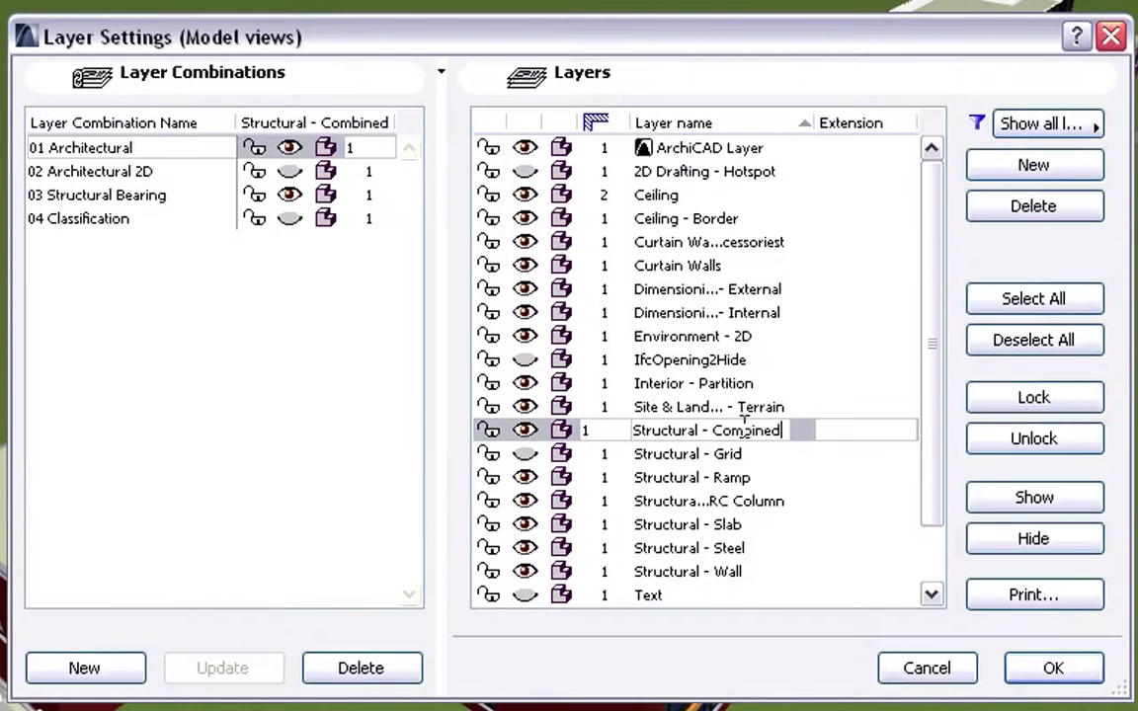
{"action": "left_click", "coordinate": [727, 573], "text": "shift"}
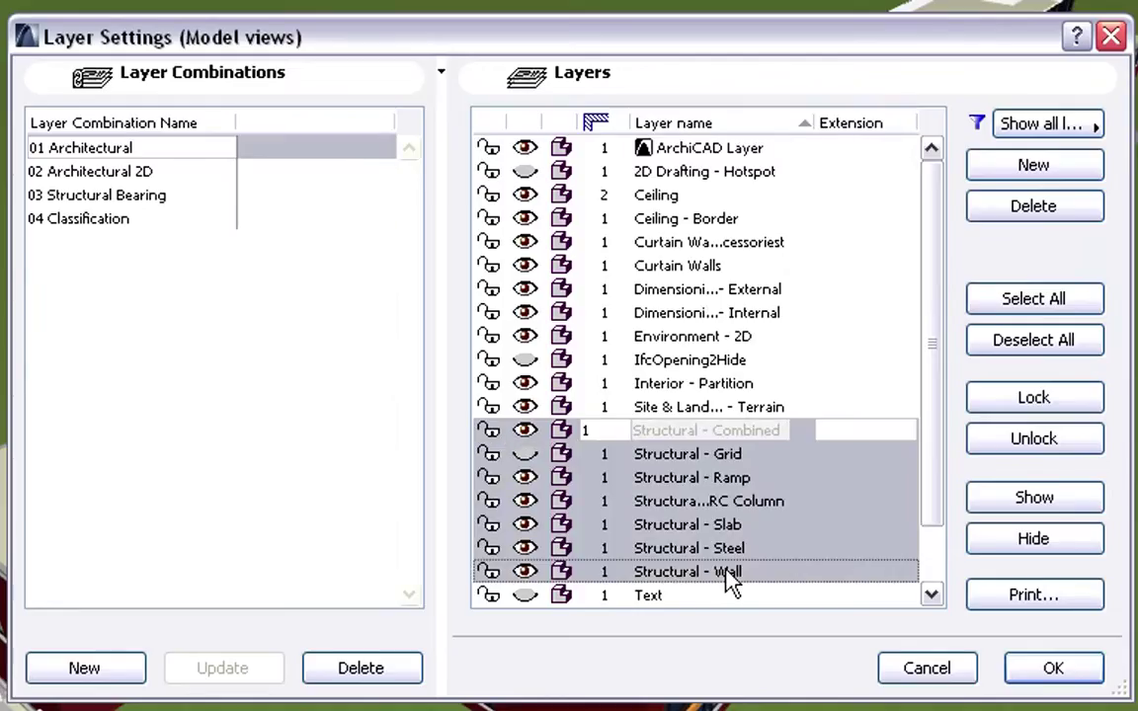
{"action": "left_click", "coordinate": [133, 194]}
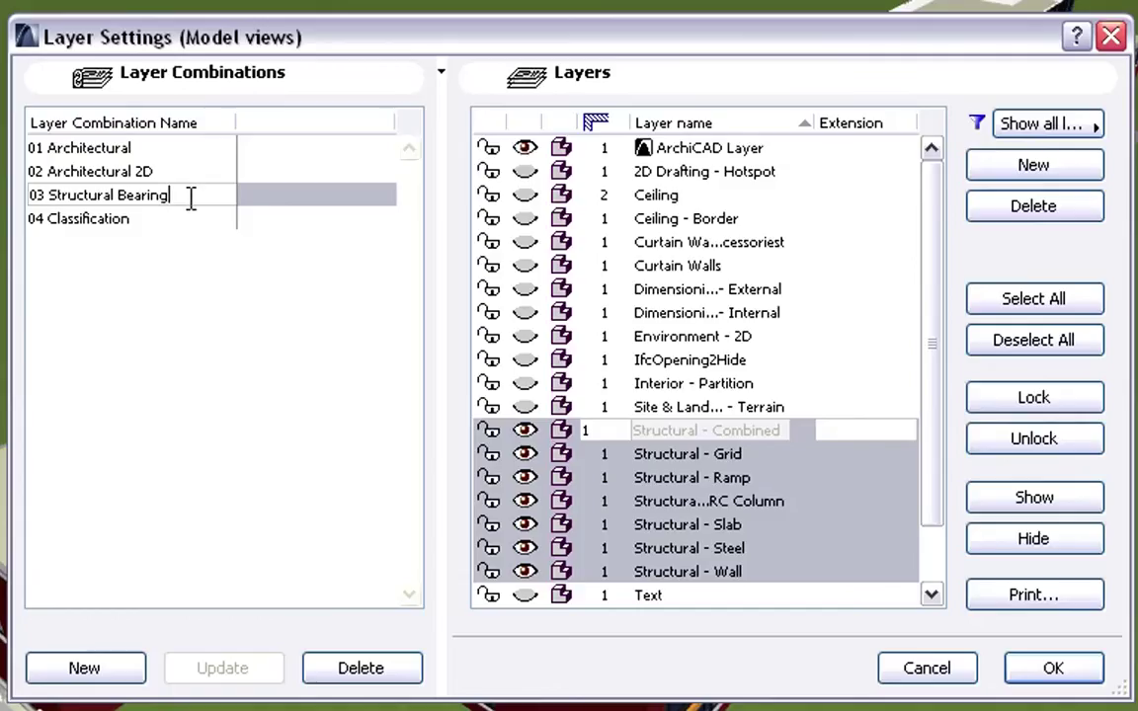
{"action": "key", "text": "Return"}
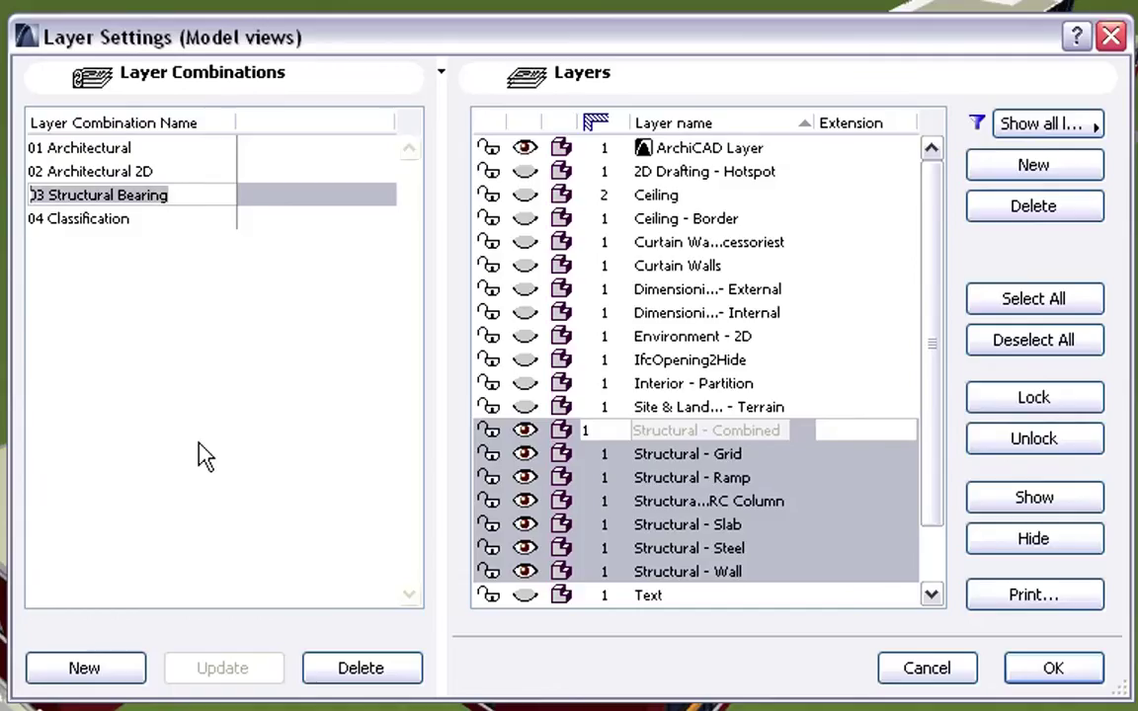
{"action": "left_click", "coordinate": [525, 429]}
{"action": "left_click", "coordinate": [1054, 668]}
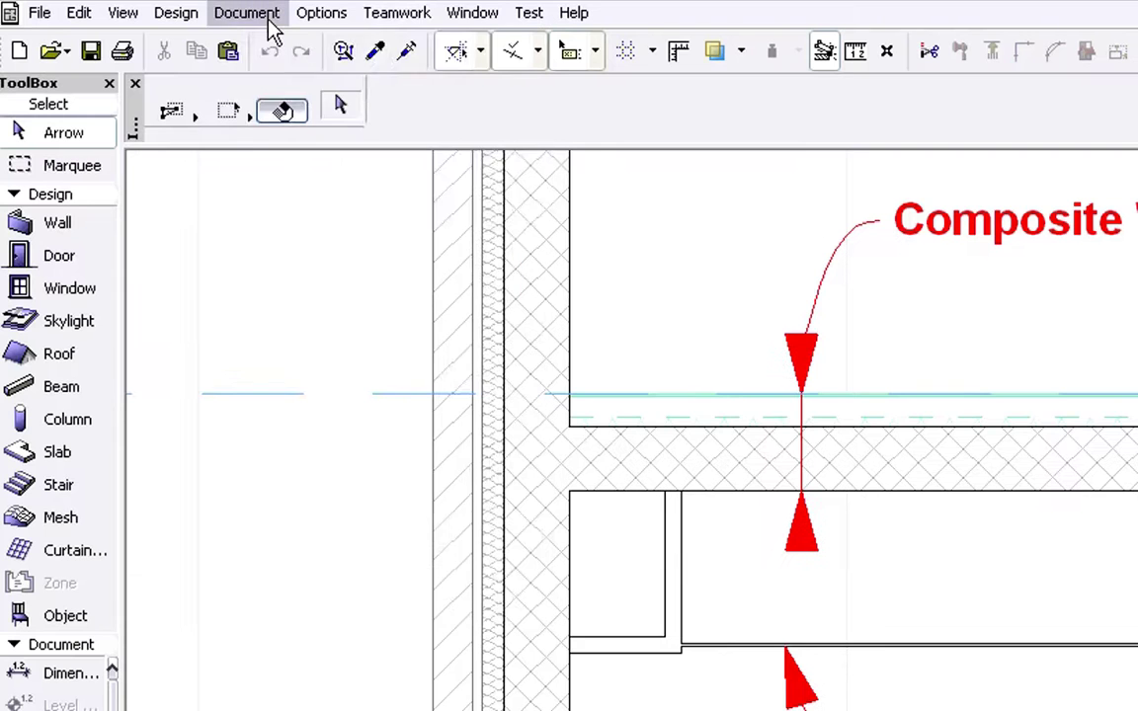
Set the S-09 section's Partial Structure Display to Core of Load-Bearing Elements Only, then return to 3D
{"action": "left_click", "coordinate": [267, 17]}
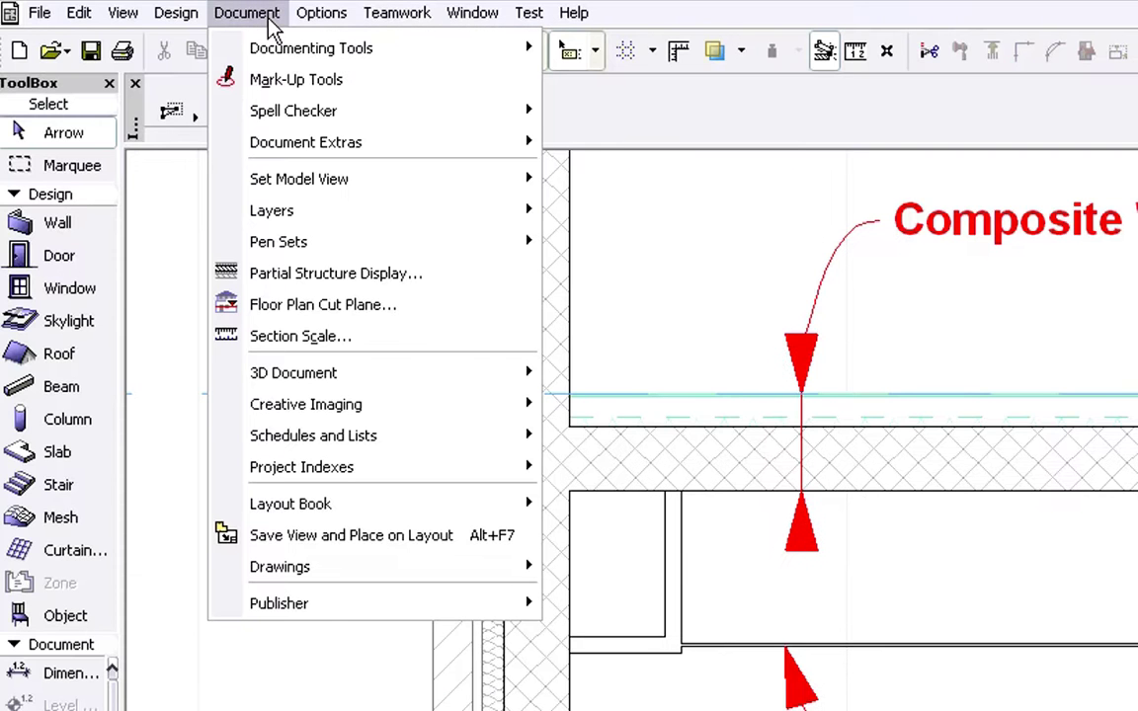
{"action": "left_click", "coordinate": [334, 277]}
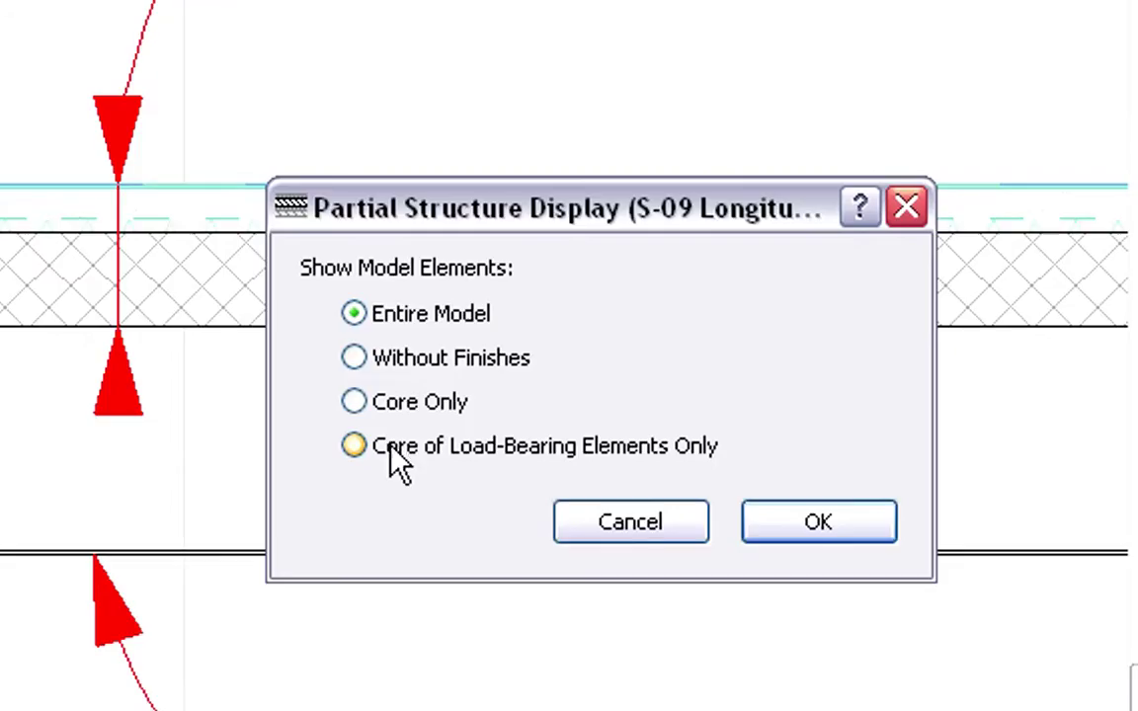
{"action": "left_click", "coordinate": [377, 445]}
{"action": "left_click", "coordinate": [875, 525]}
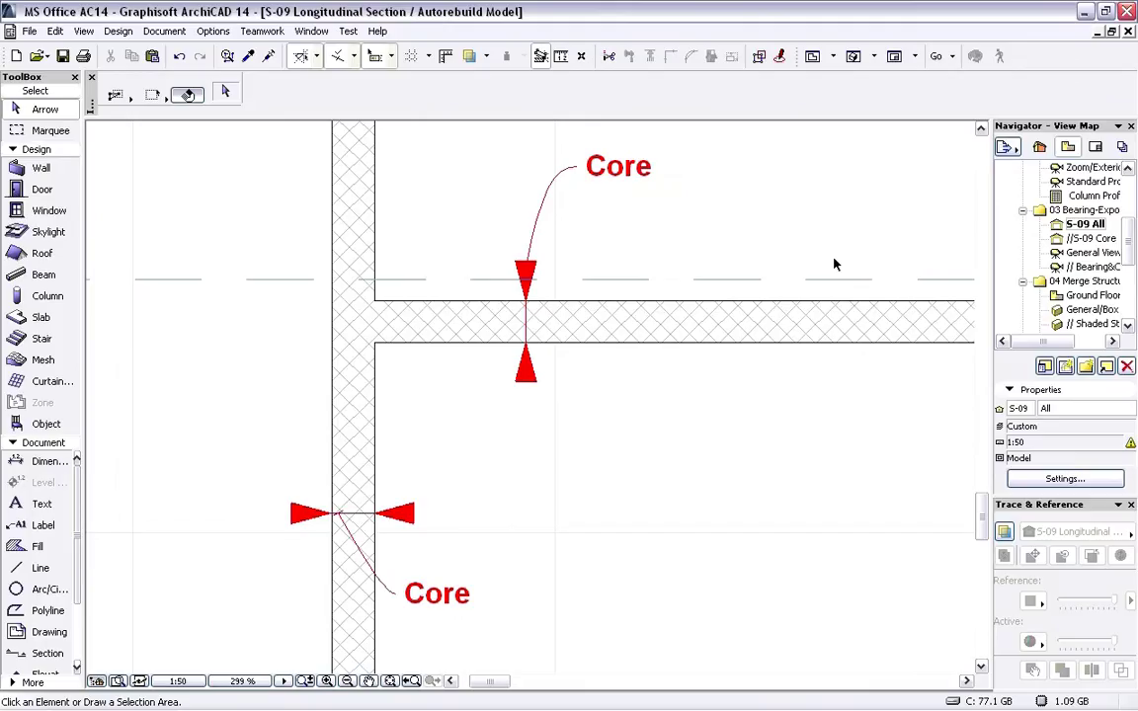
{"action": "key", "text": "F3"}
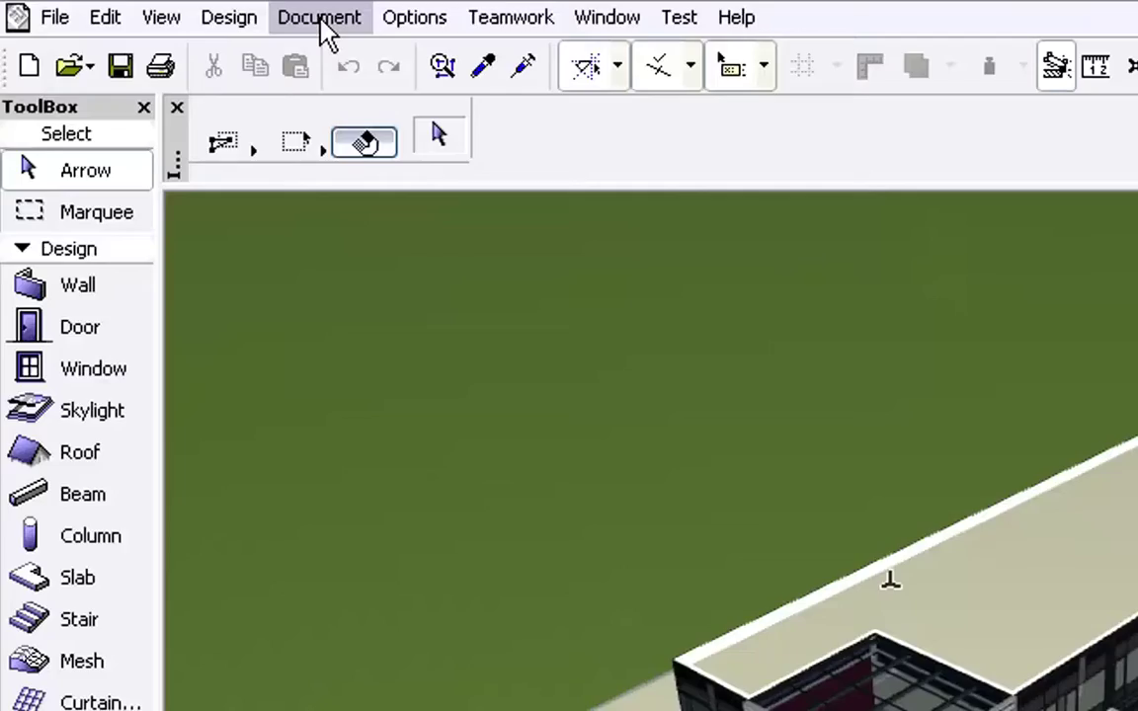
Apply the Core of Load-Bearing Elements Only partial structure display to the 3D building model
{"action": "left_click", "coordinate": [165, 32]}
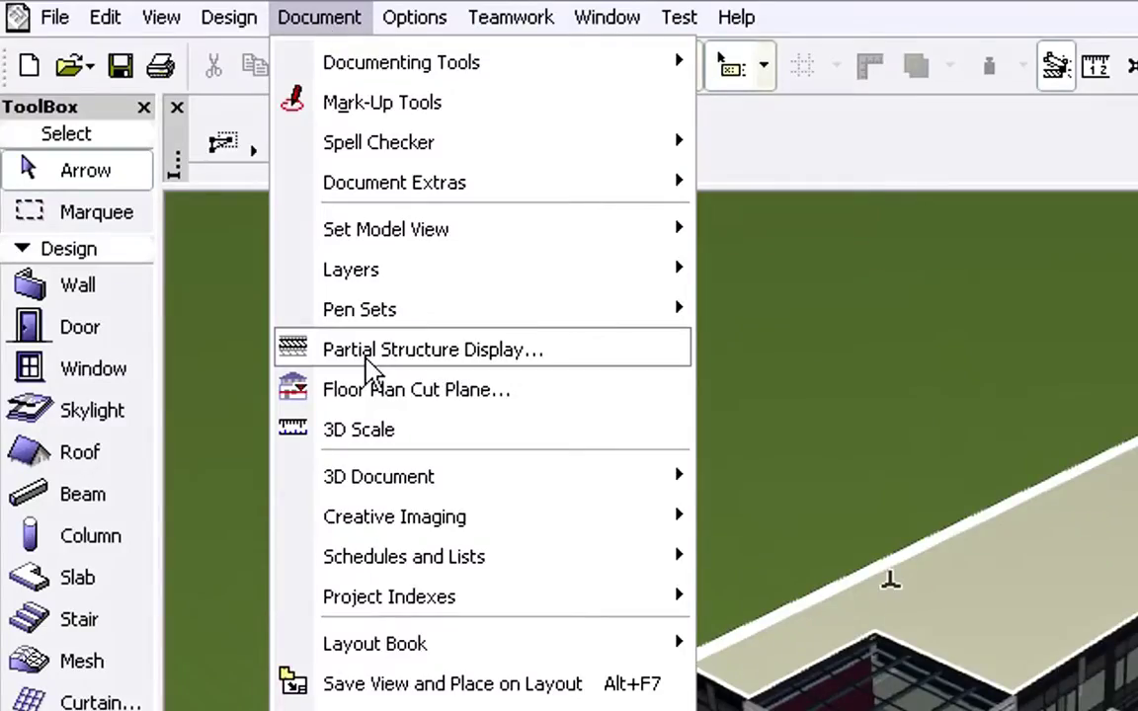
{"action": "left_click", "coordinate": [367, 356]}
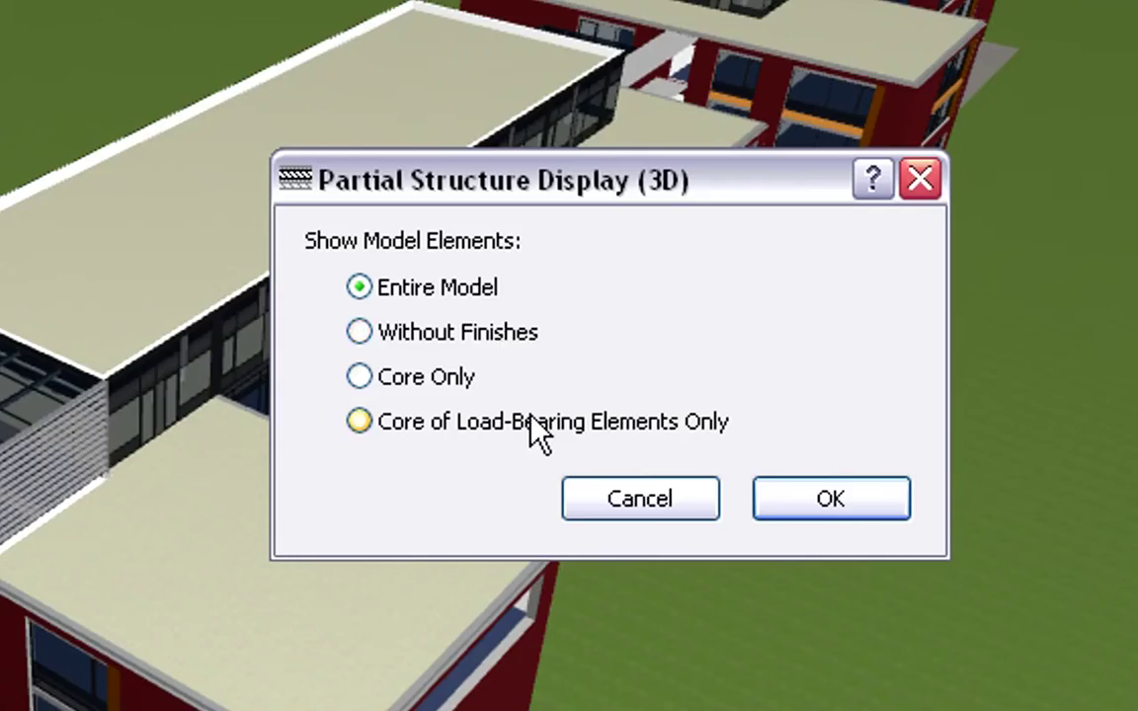
{"action": "left_click", "coordinate": [541, 433]}
{"action": "left_click", "coordinate": [809, 502]}
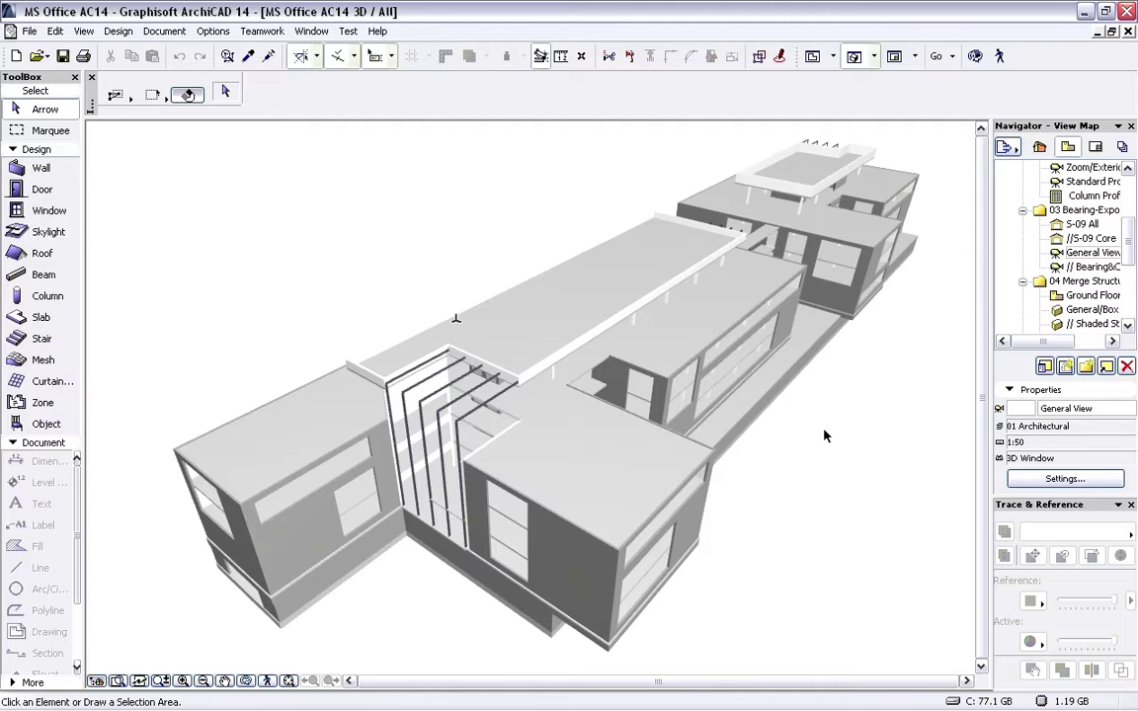
Select the 39 steel frame elements with the 05. Steel Frames criteria set
{"action": "key", "text": "ctrl+f"}
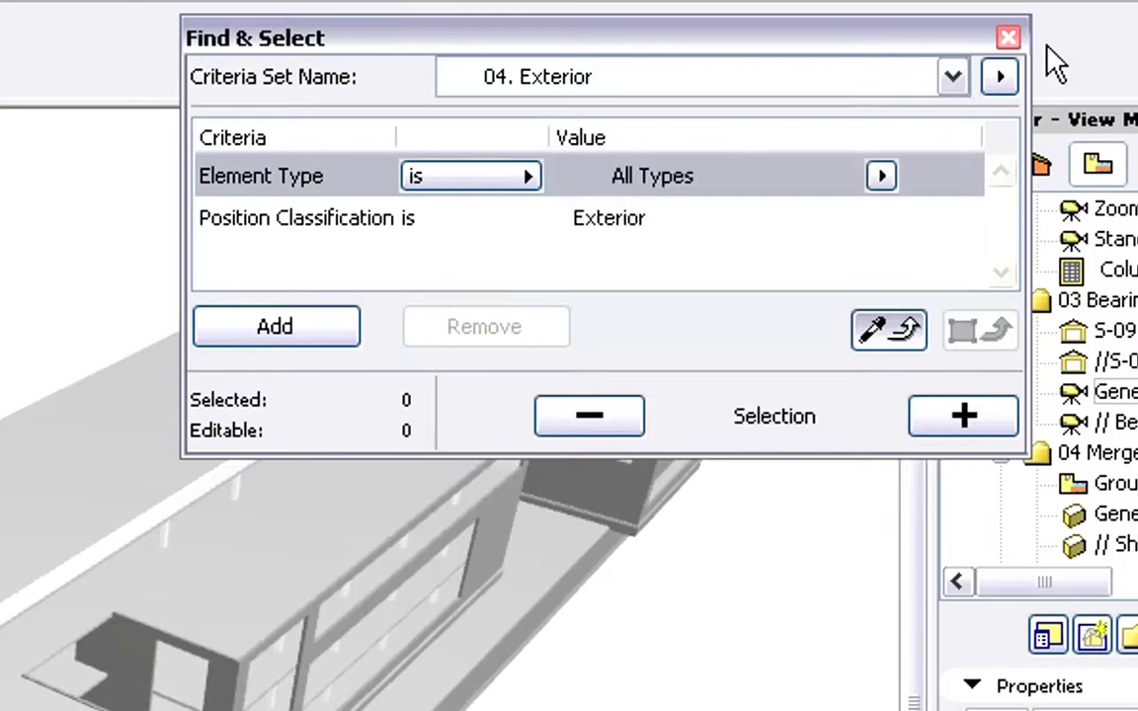
{"action": "left_click", "coordinate": [952, 77]}
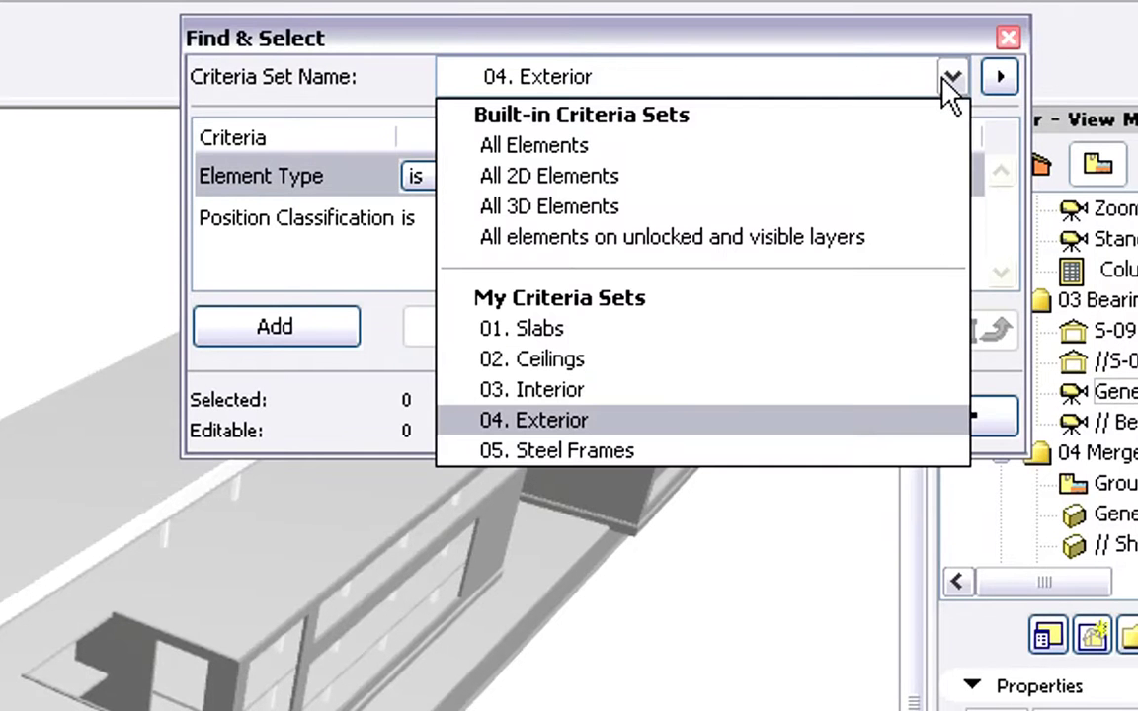
{"action": "left_click", "coordinate": [905, 449]}
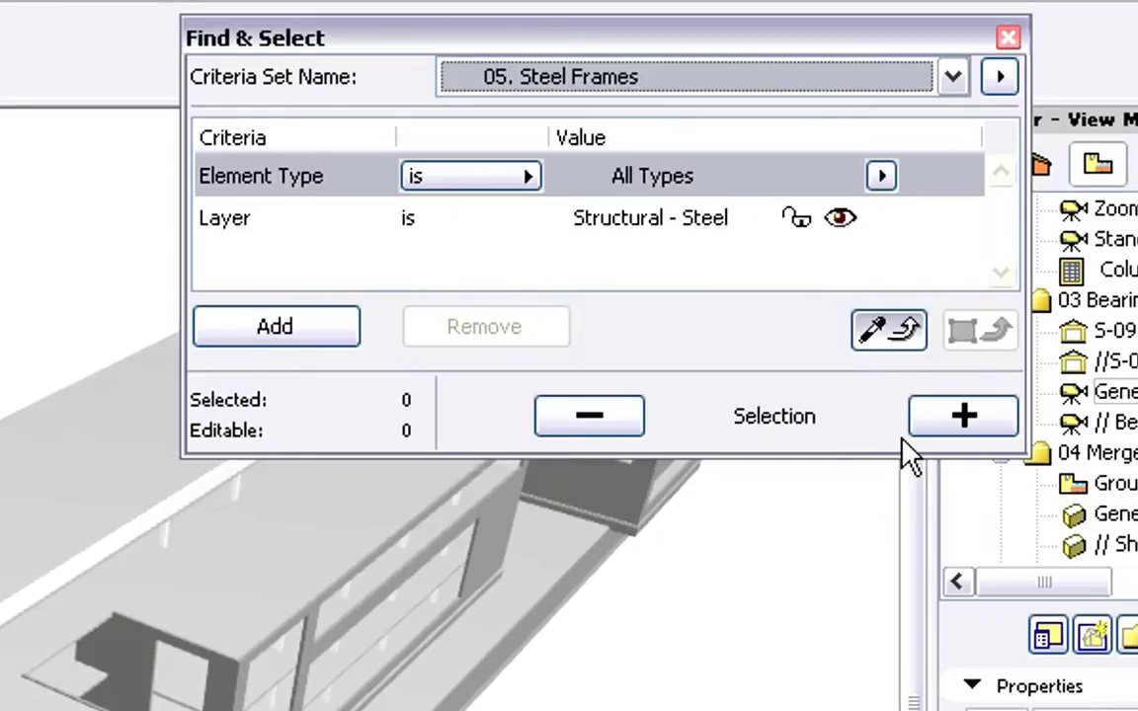
{"action": "left_click", "coordinate": [963, 420]}
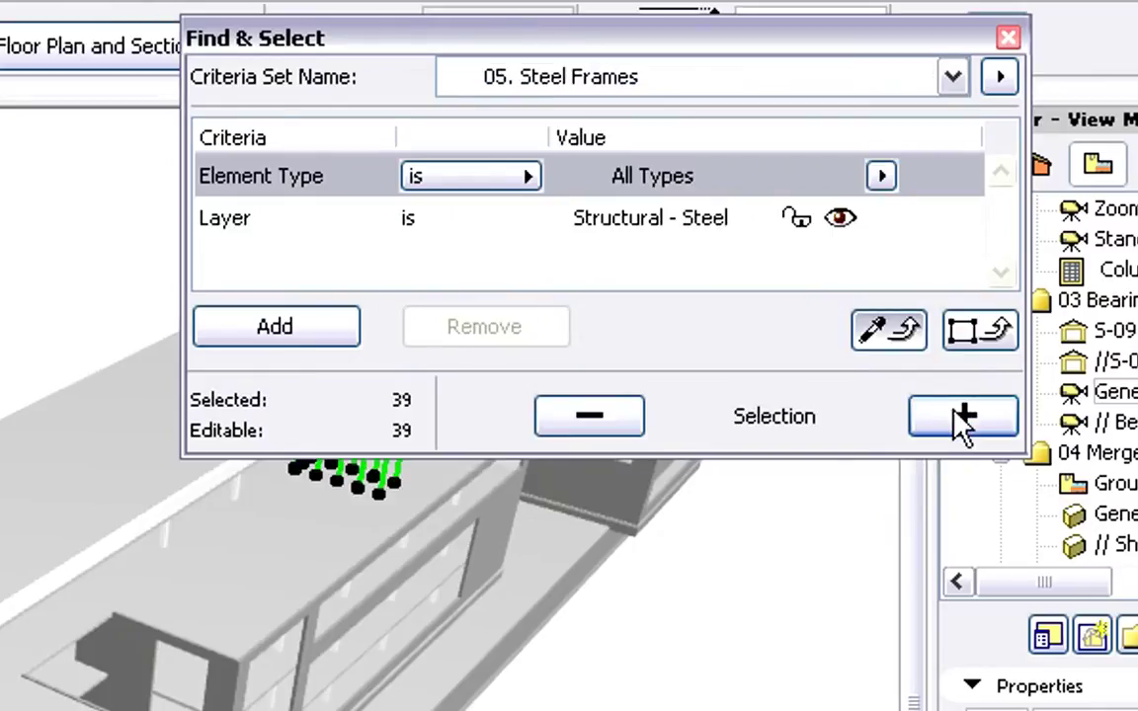
{"action": "left_click", "coordinate": [1008, 37]}
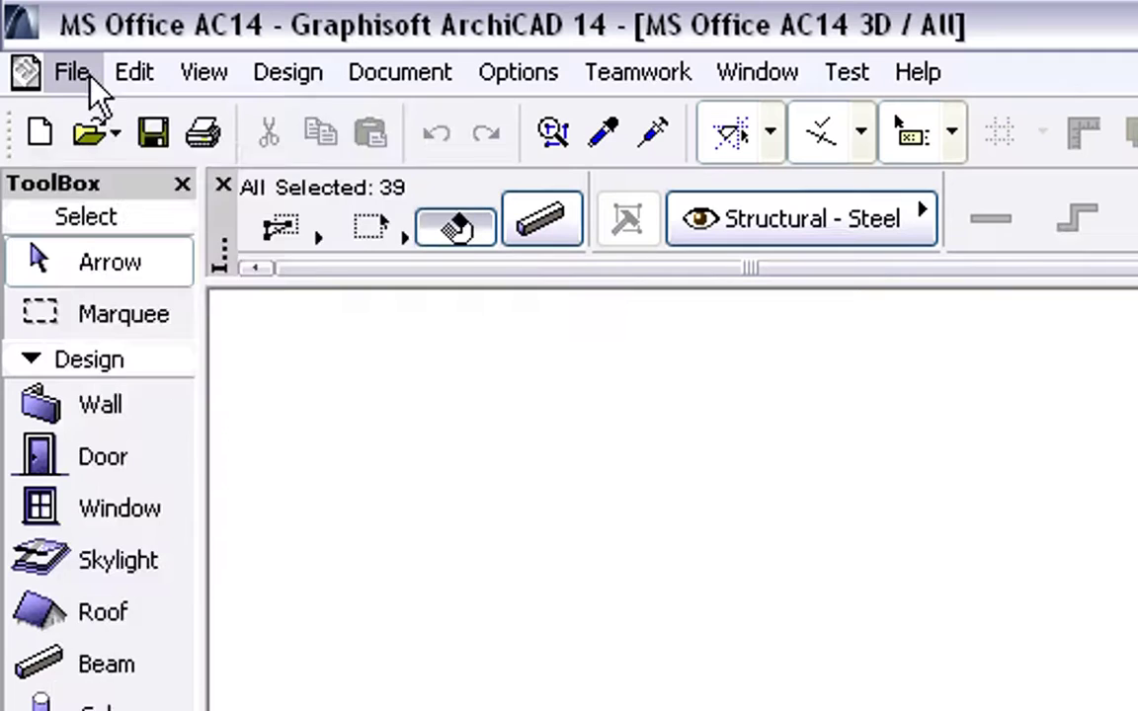
{"action": "left_click", "coordinate": [31, 30]}
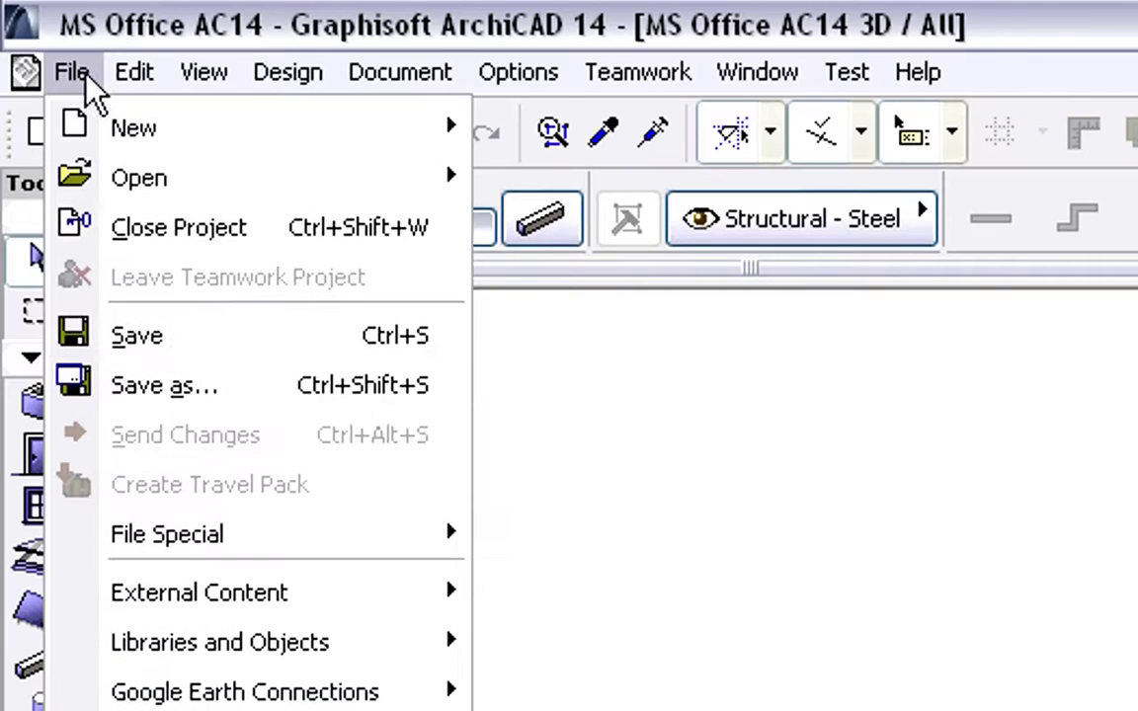
Save visible elements as IFC 2x3 compressed 'architectmodel' with the Data Exchange with Tekla Structures translator
{"action": "left_click", "coordinate": [187, 385]}
{"action": "left_click", "coordinate": [749, 656]}
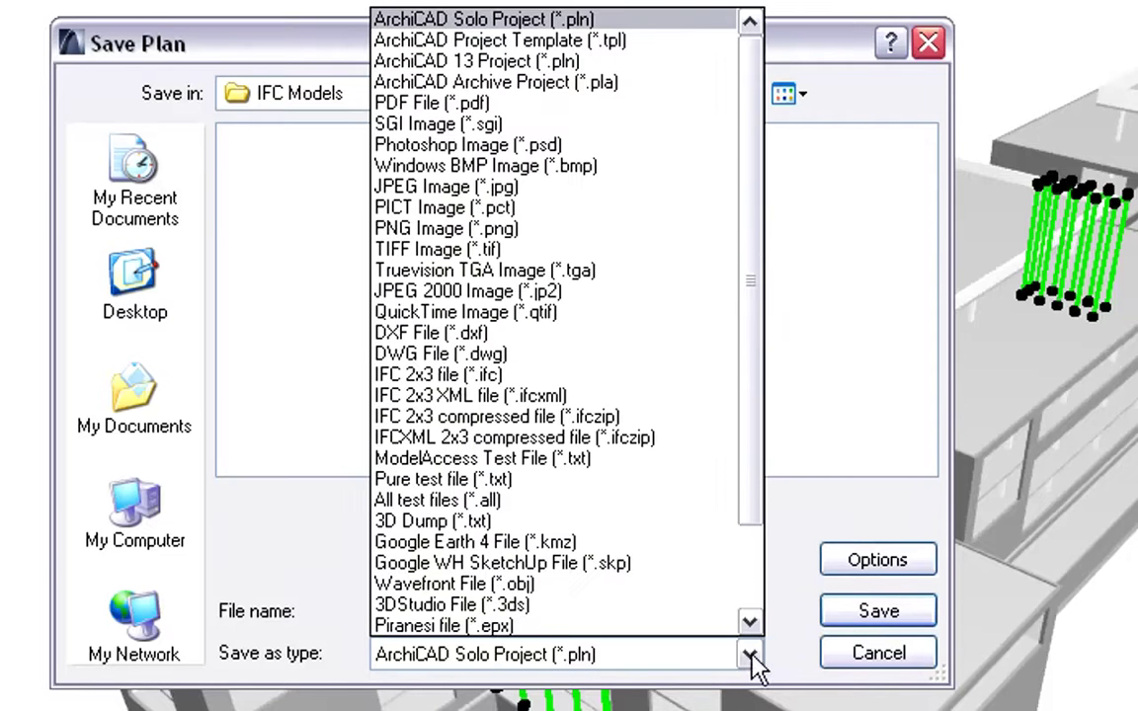
{"action": "left_click", "coordinate": [667, 423]}
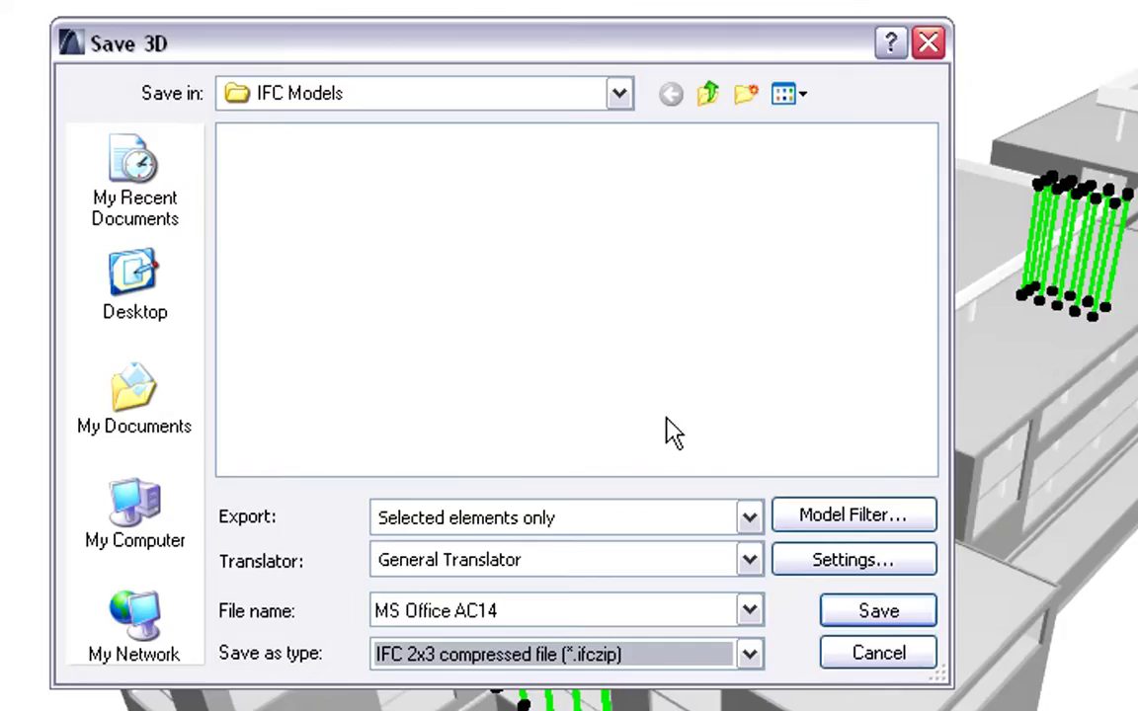
{"action": "left_click", "coordinate": [750, 519]}
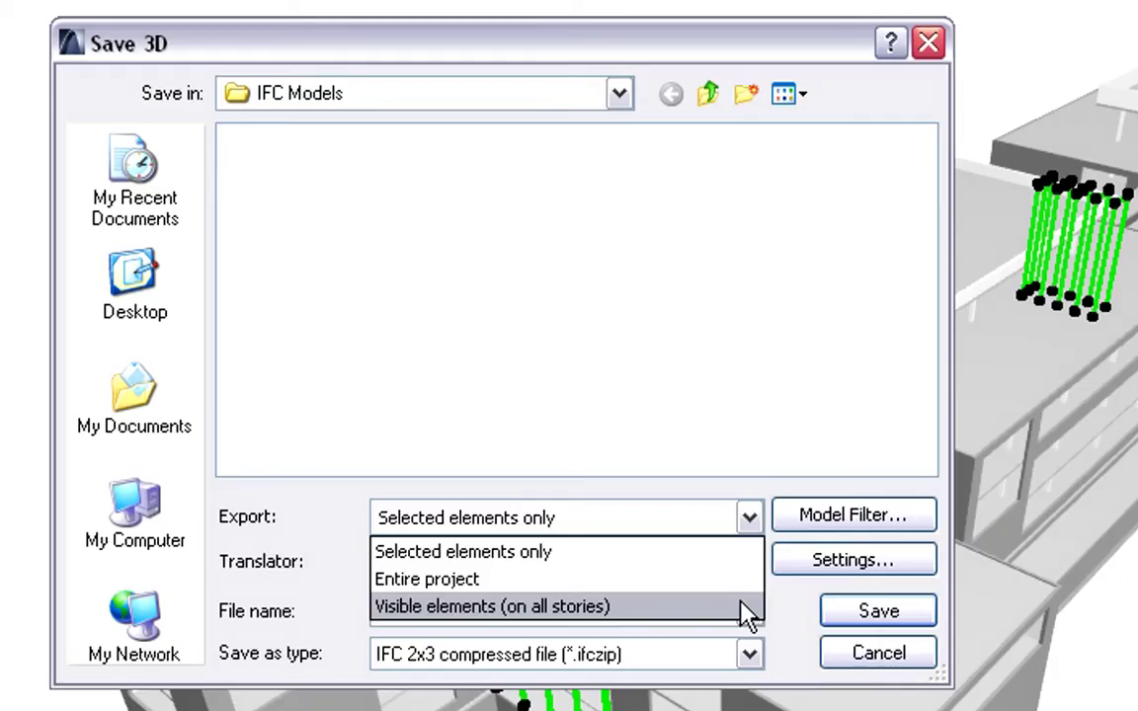
{"action": "left_click", "coordinate": [748, 610]}
{"action": "left_click", "coordinate": [750, 561]}
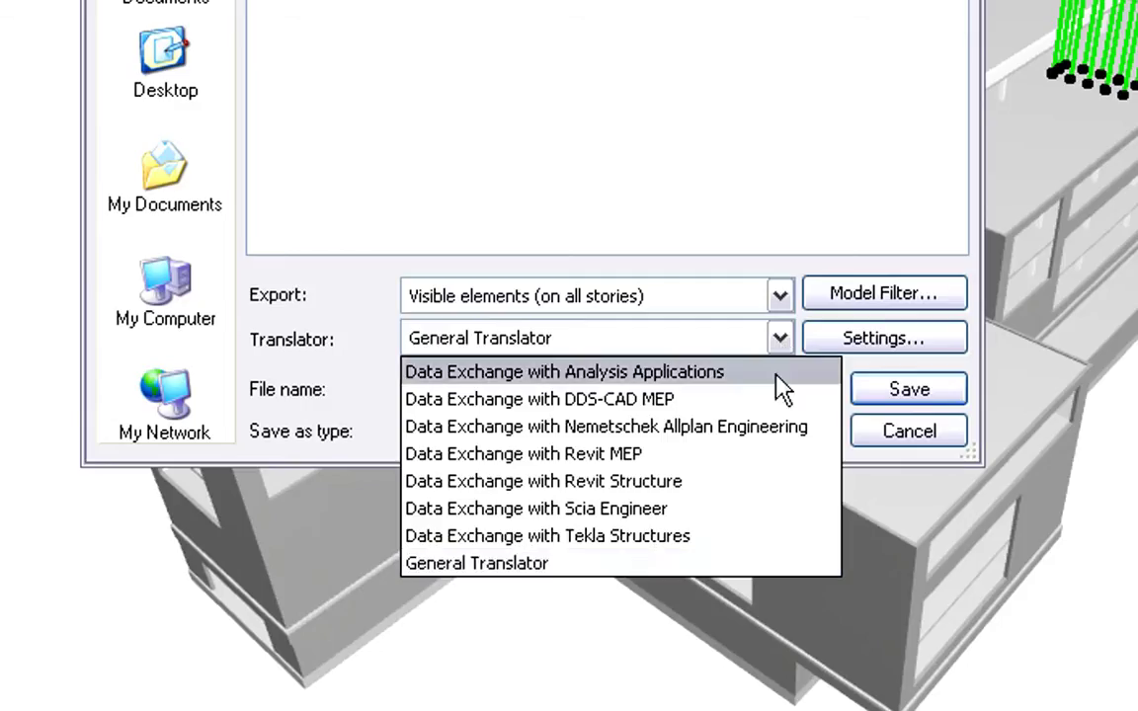
{"action": "left_click", "coordinate": [745, 536]}
{"action": "left_click", "coordinate": [586, 389]}
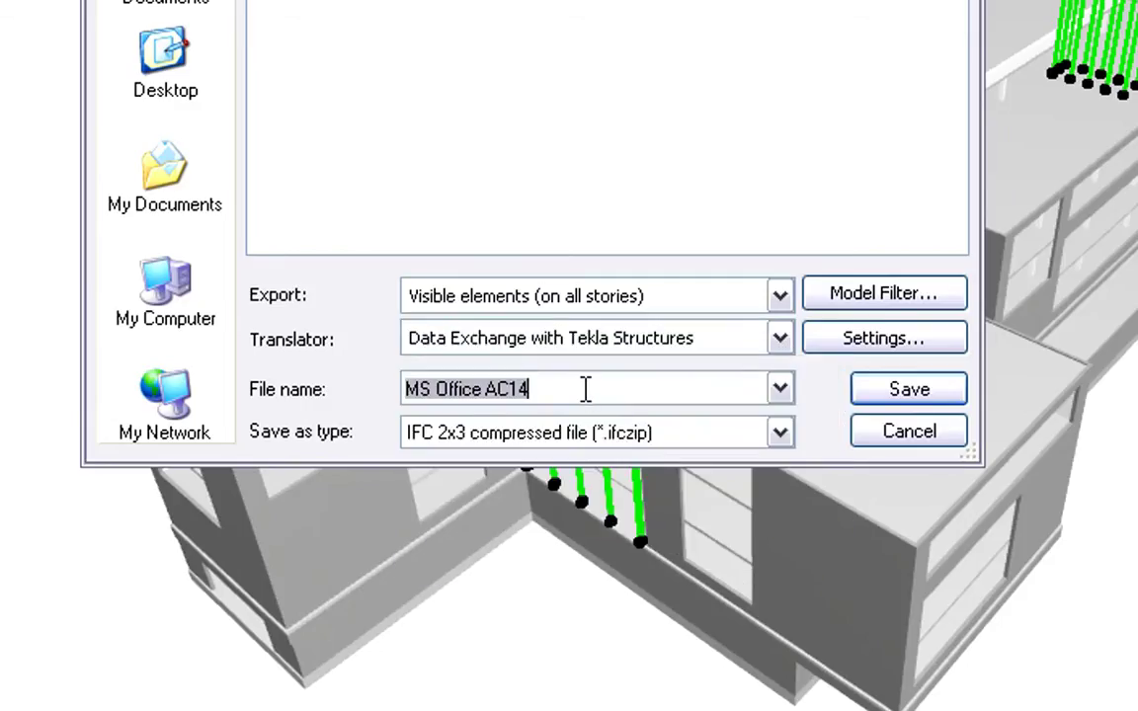
{"action": "type", "text": "architectmodel"}
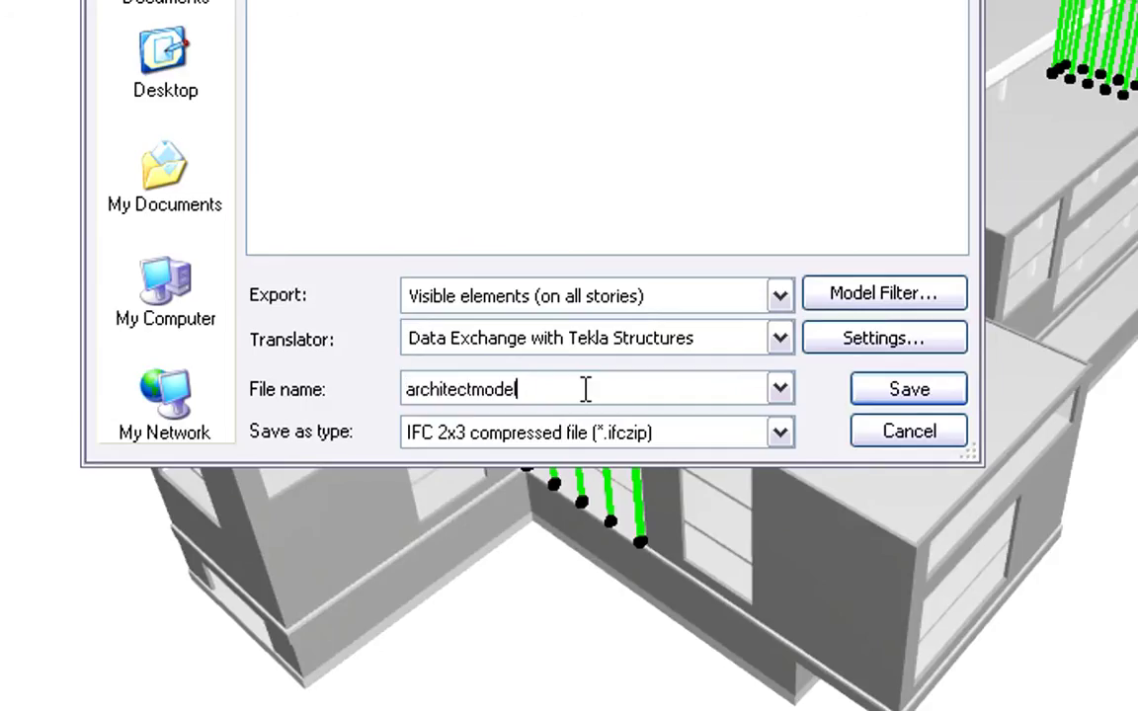
{"action": "left_click", "coordinate": [895, 391]}
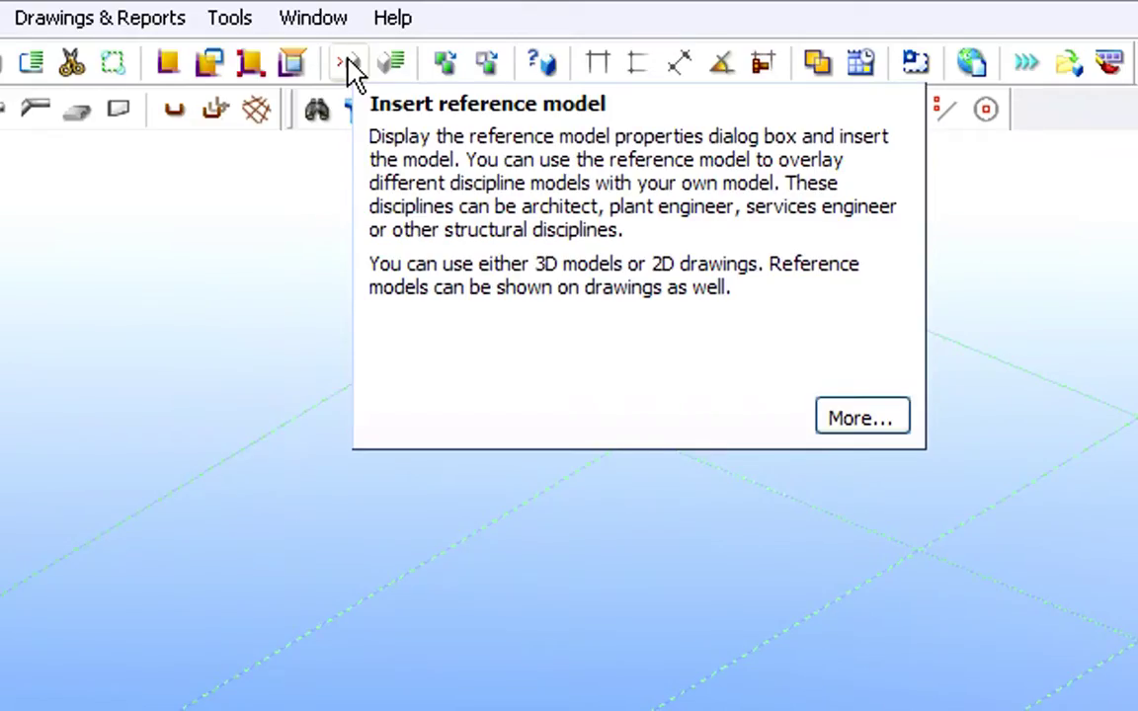
Insert architectmodel.ifczip as a reference model, including all of its layers
{"action": "left_click", "coordinate": [348, 65]}
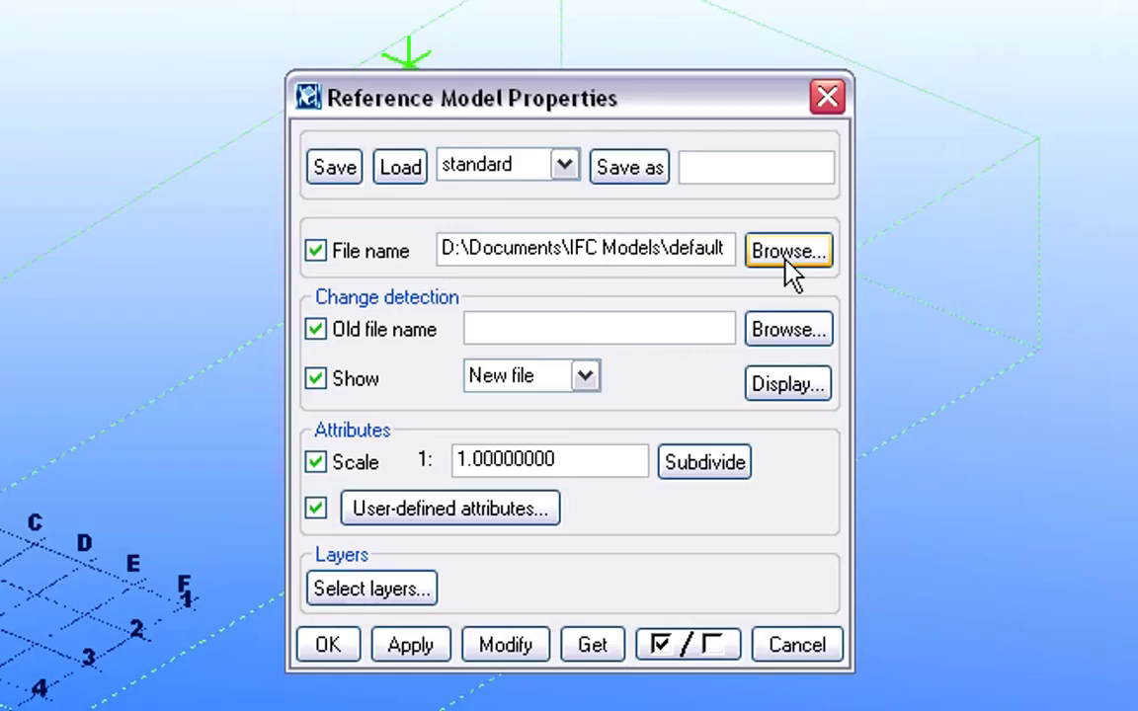
{"action": "left_click", "coordinate": [788, 253]}
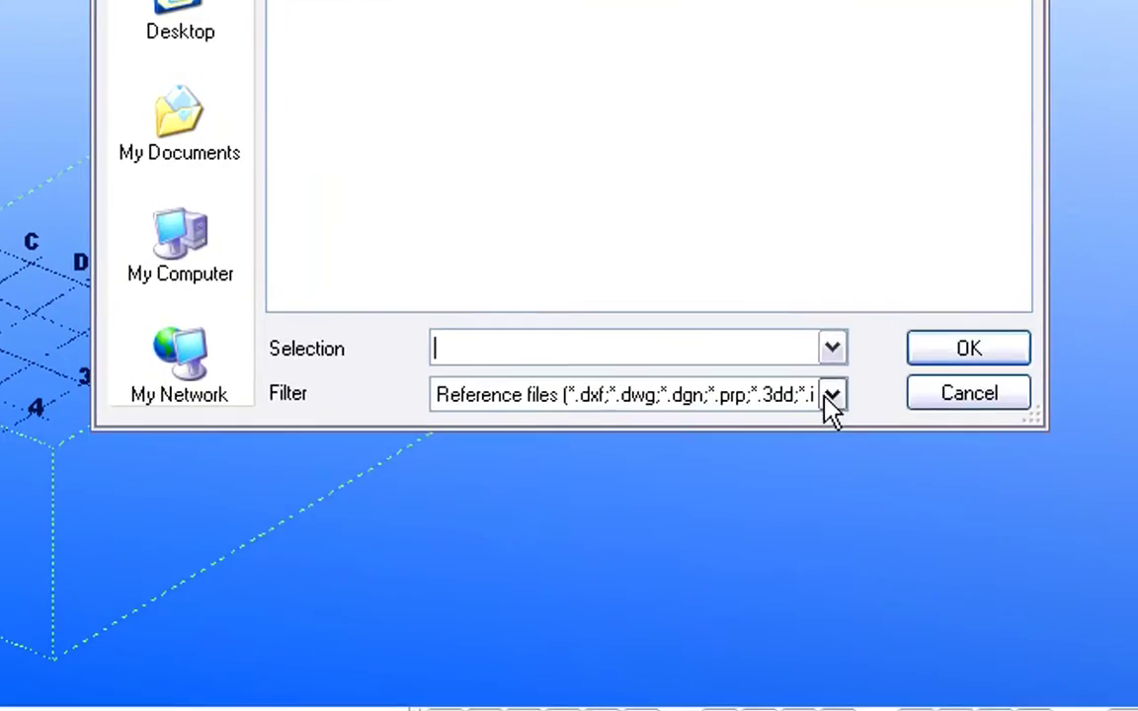
{"action": "left_click", "coordinate": [833, 672]}
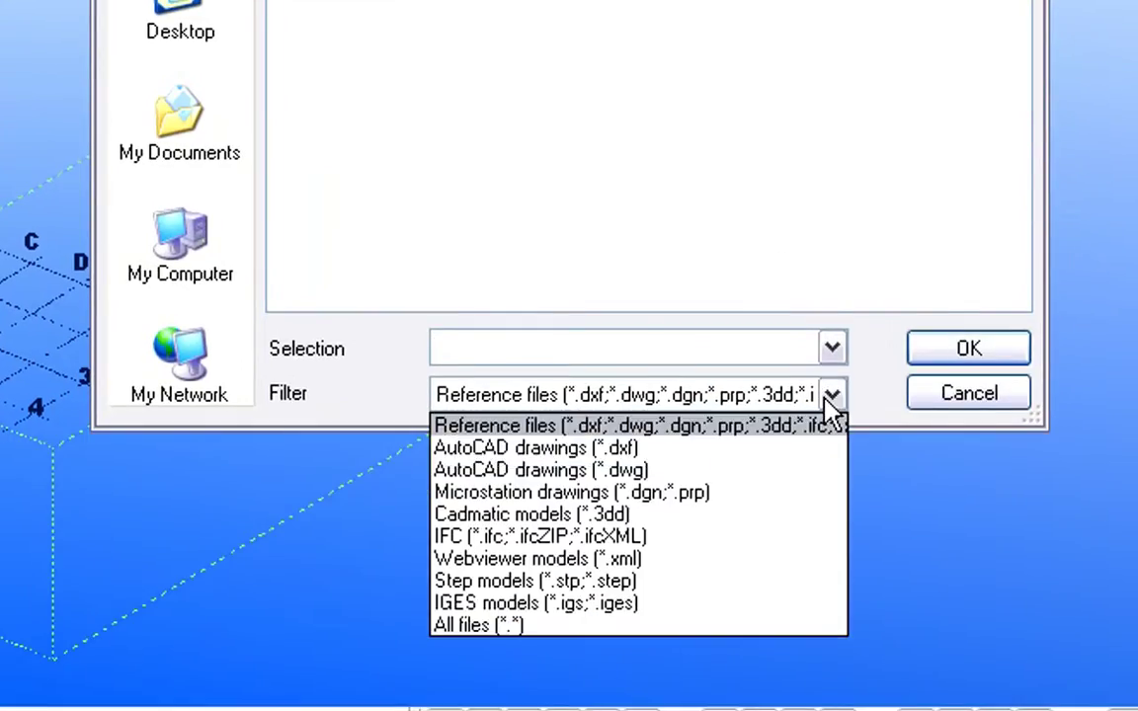
{"action": "left_click", "coordinate": [787, 546]}
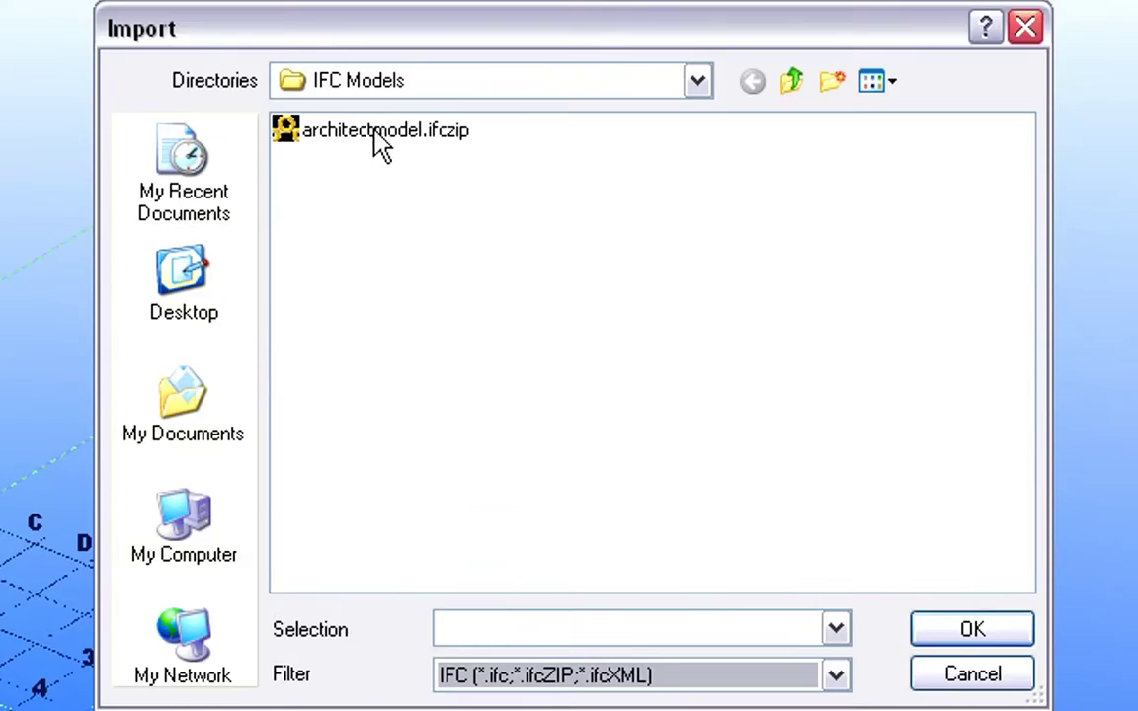
{"action": "left_click", "coordinate": [382, 145]}
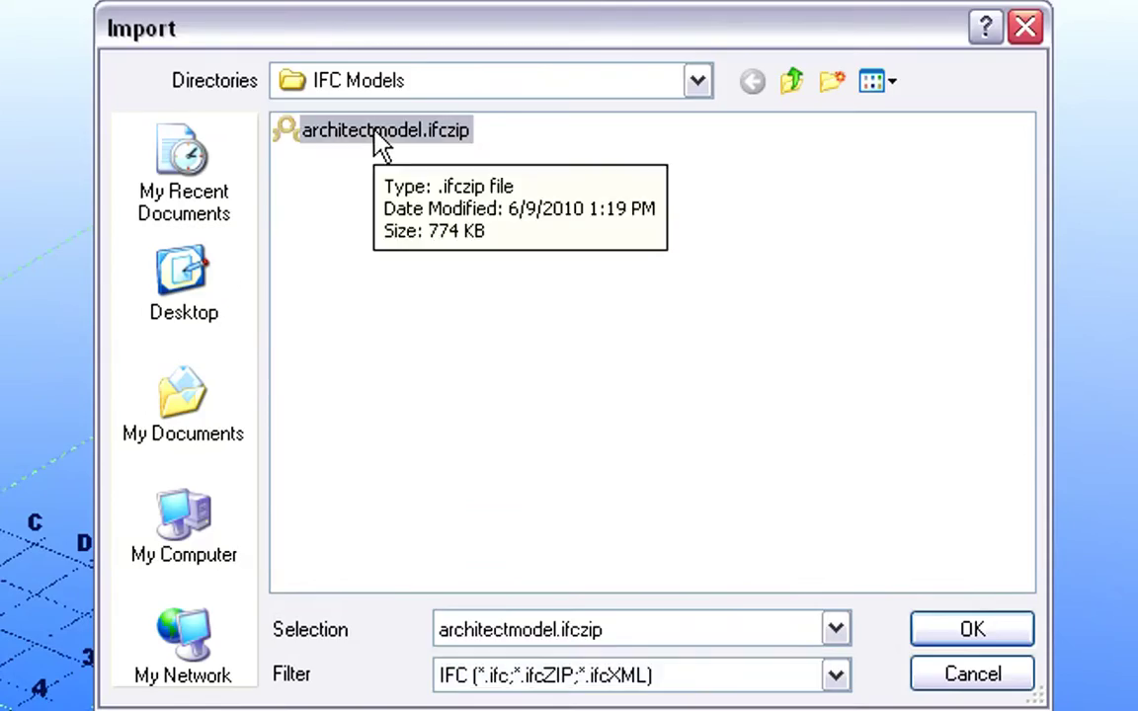
{"action": "left_click", "coordinate": [956, 633]}
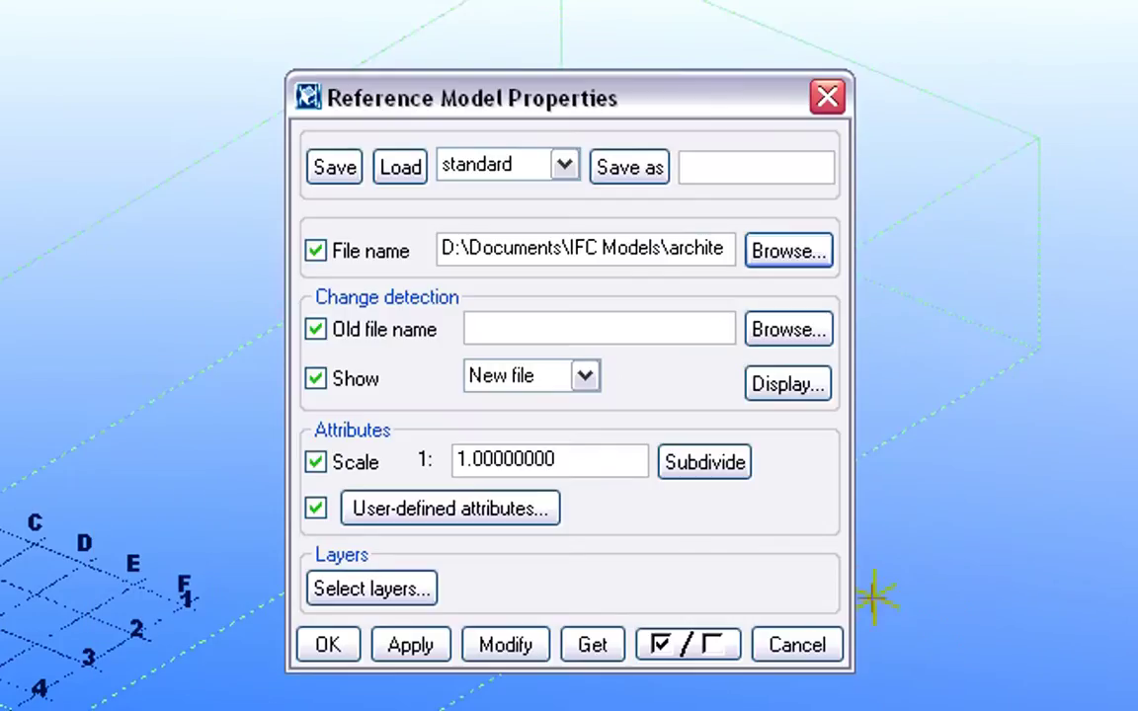
{"action": "left_click", "coordinate": [406, 598]}
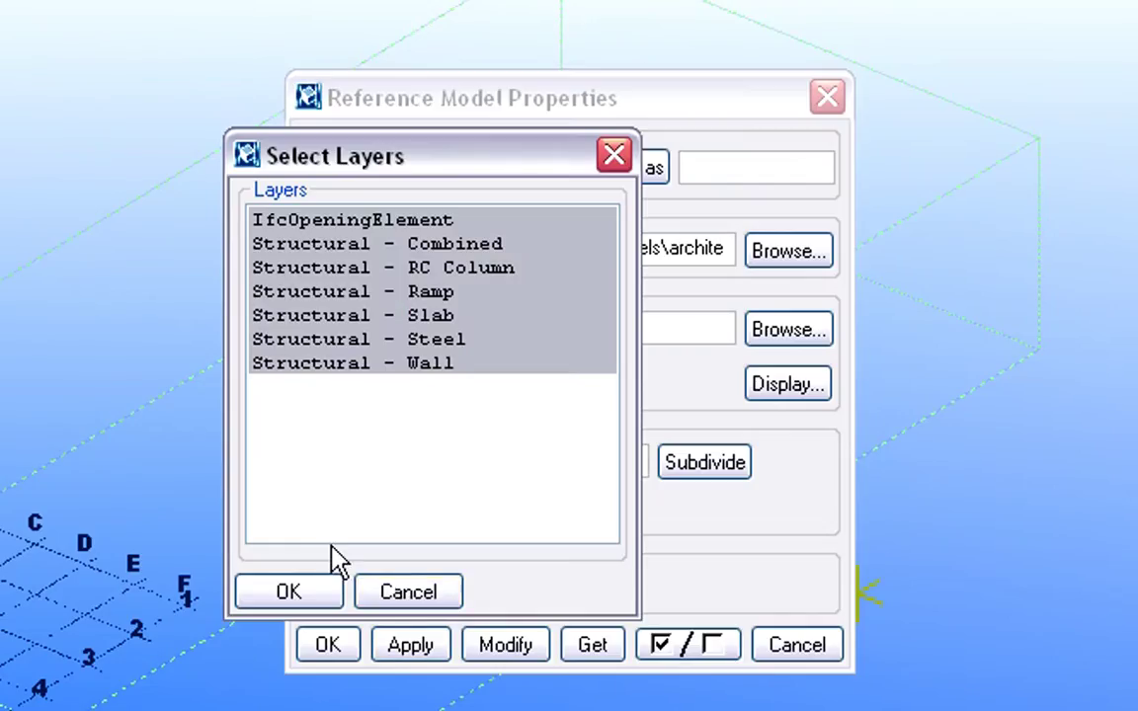
{"action": "left_click", "coordinate": [319, 597]}
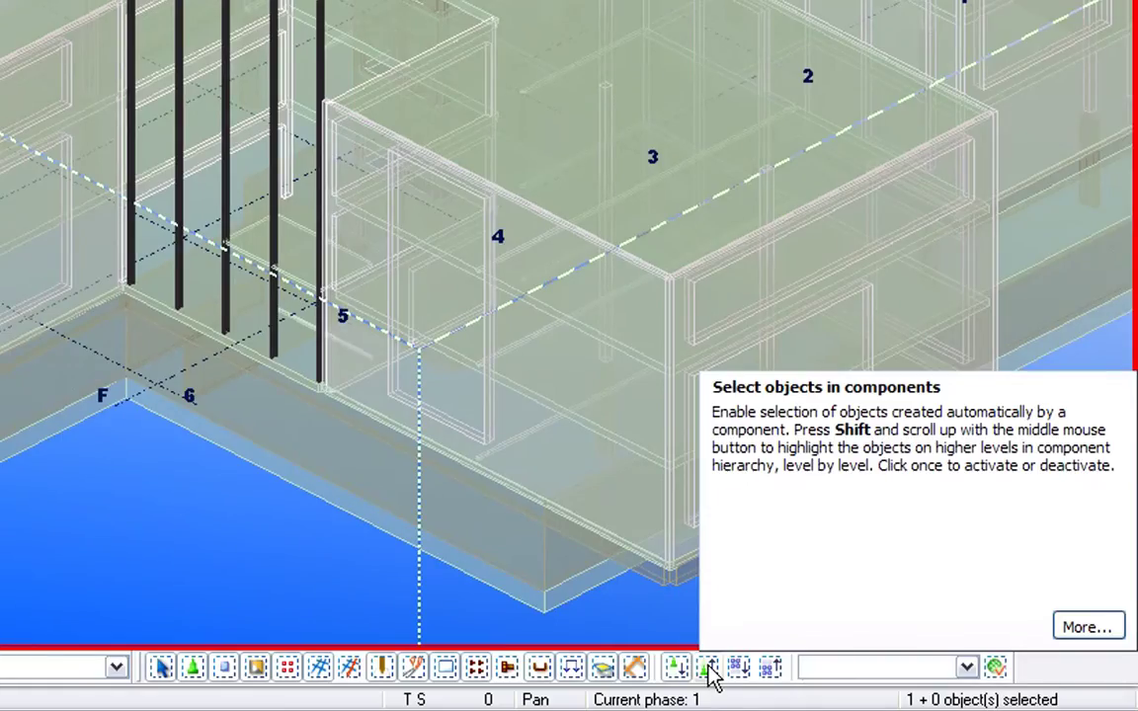
Enable selecting objects in components and inquire a reference steel column's properties
{"action": "left_click", "coordinate": [709, 670]}
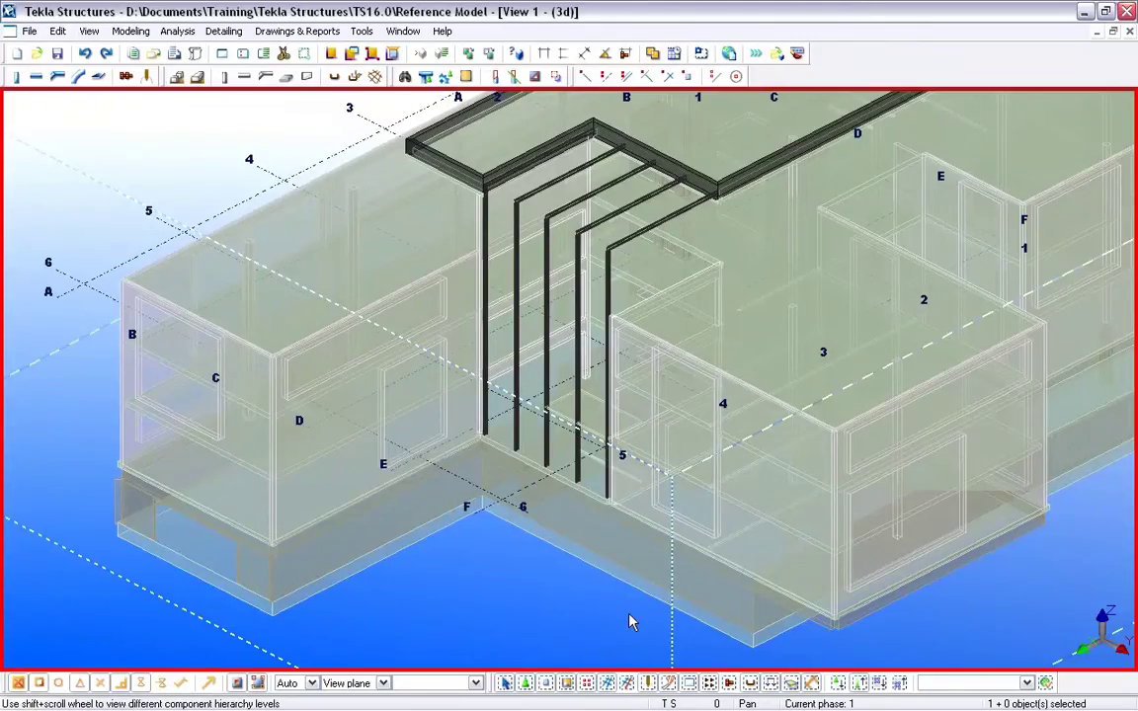
{"action": "left_click", "coordinate": [578, 474]}
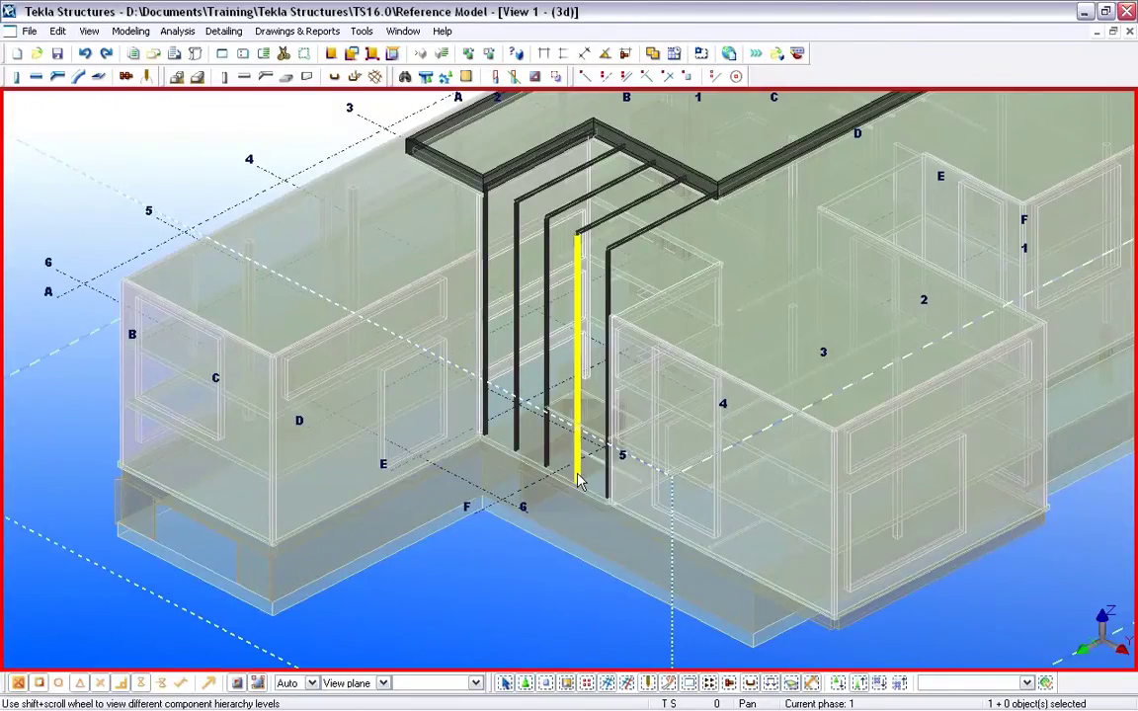
{"action": "right_click", "coordinate": [579, 478]}
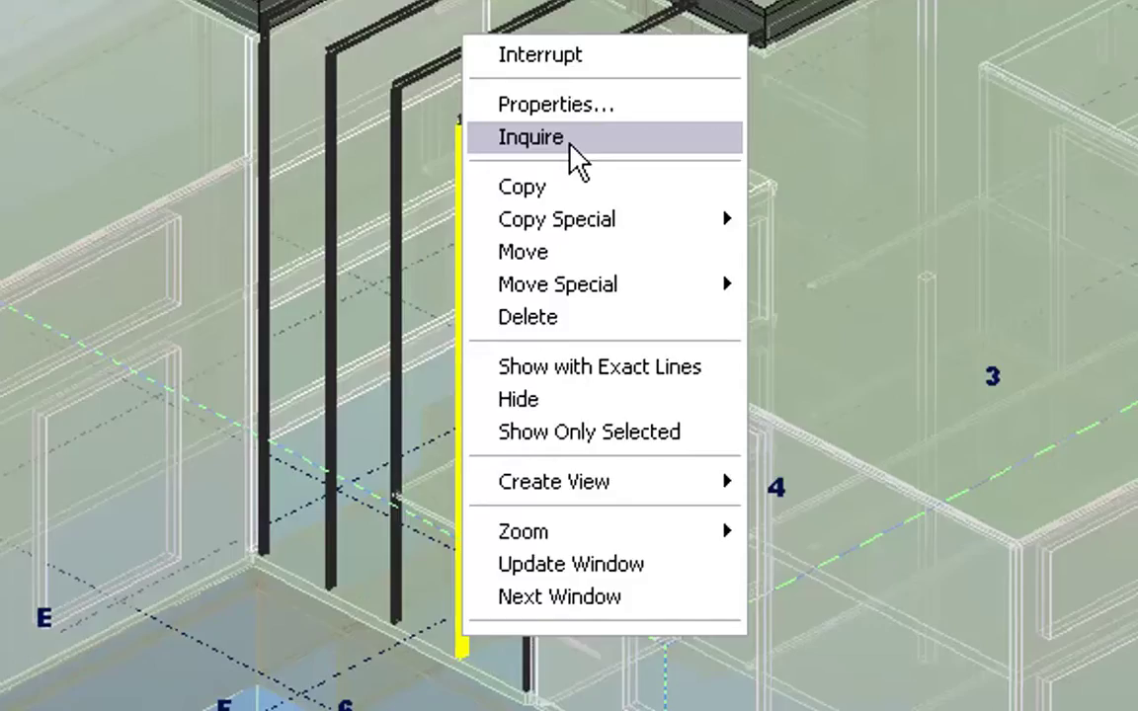
{"action": "left_click", "coordinate": [578, 158]}
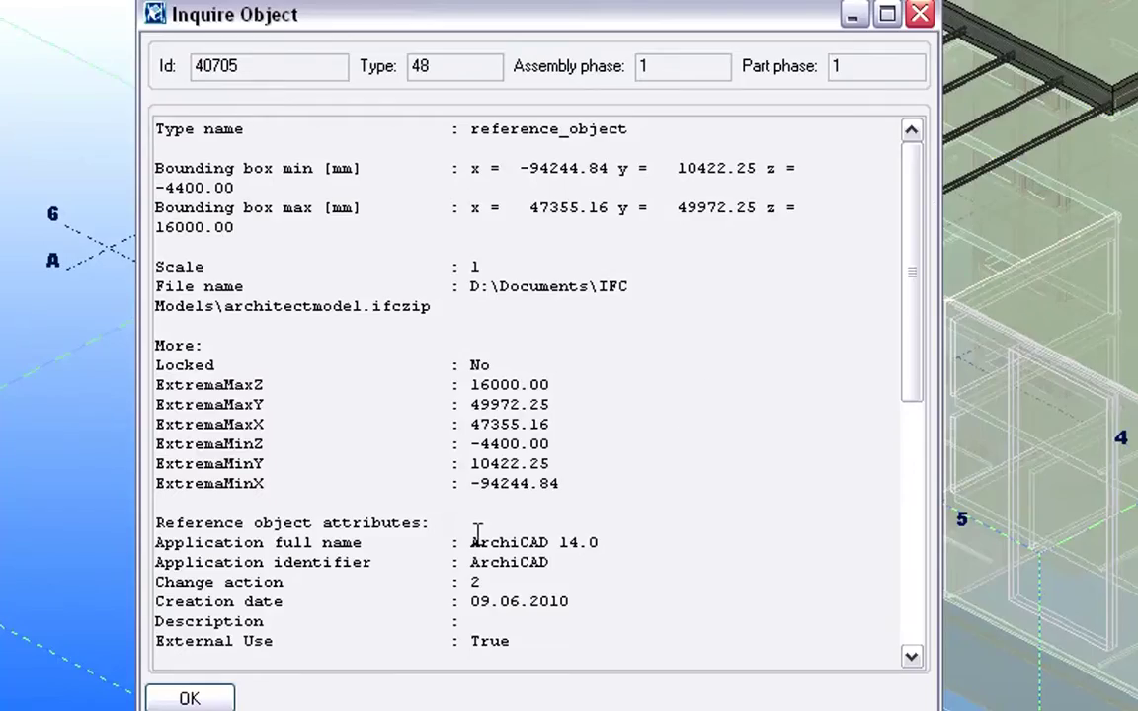
Review the ArchiCAD 14.0 source, External Use, Load bearing, Steel material and IPE200 profile, then close
{"action": "left_click_drag", "start_coordinate": [466, 542], "coordinate": [602, 538]}
{"action": "left_click_drag", "start_coordinate": [910, 344], "coordinate": [894, 582]}
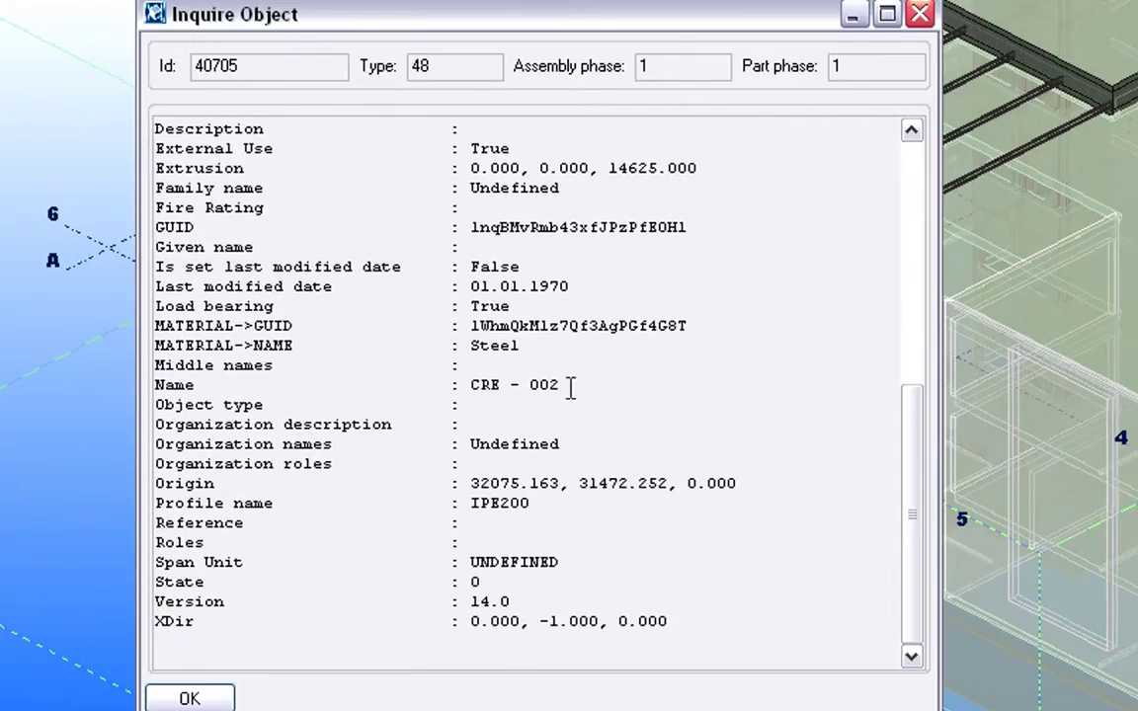
{"action": "left_click_drag", "start_coordinate": [156, 148], "coordinate": [510, 148]}
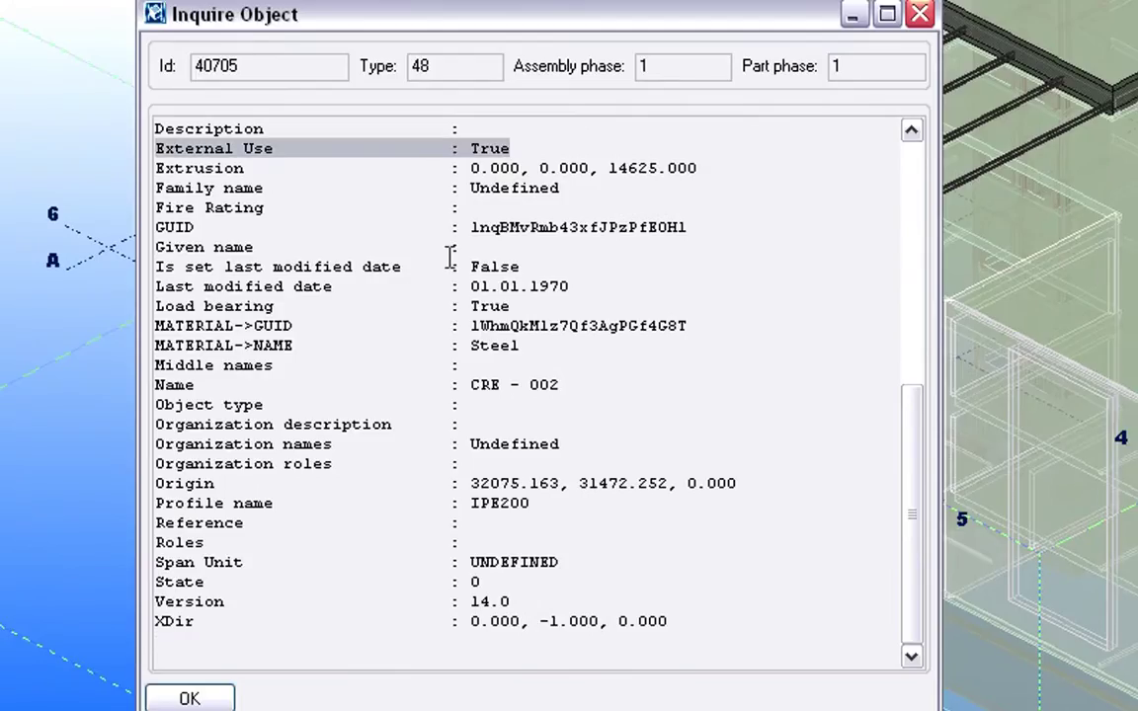
{"action": "left_click_drag", "start_coordinate": [155, 307], "coordinate": [511, 306]}
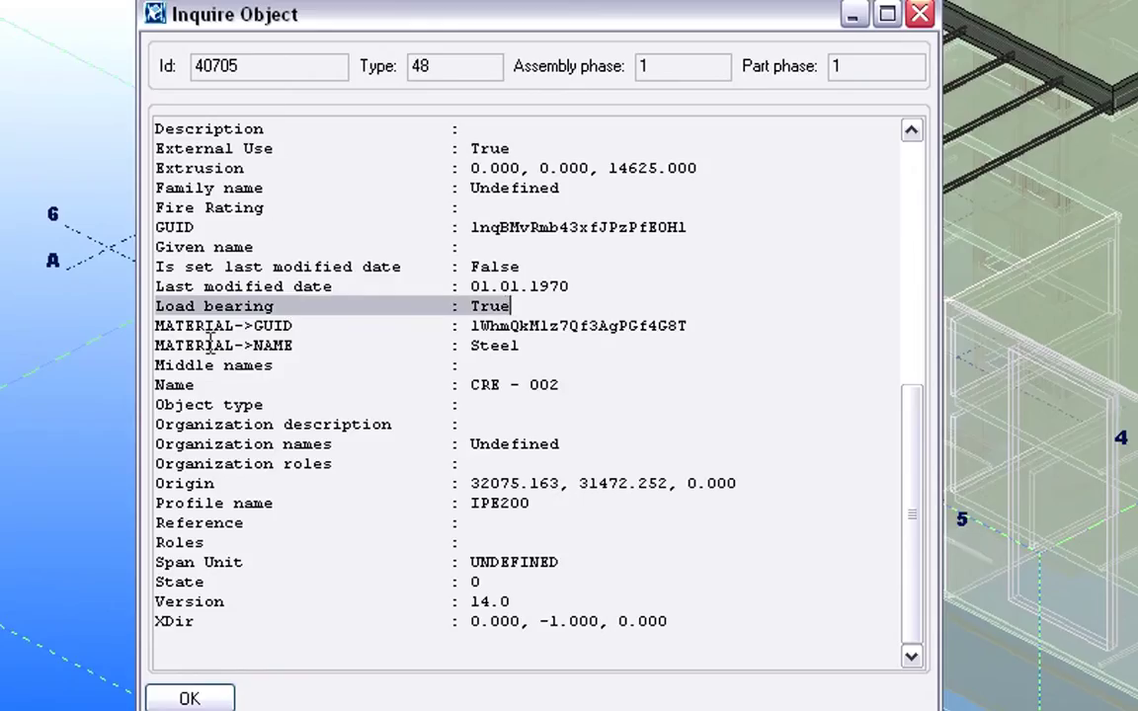
{"action": "left_click_drag", "start_coordinate": [154, 345], "coordinate": [524, 345]}
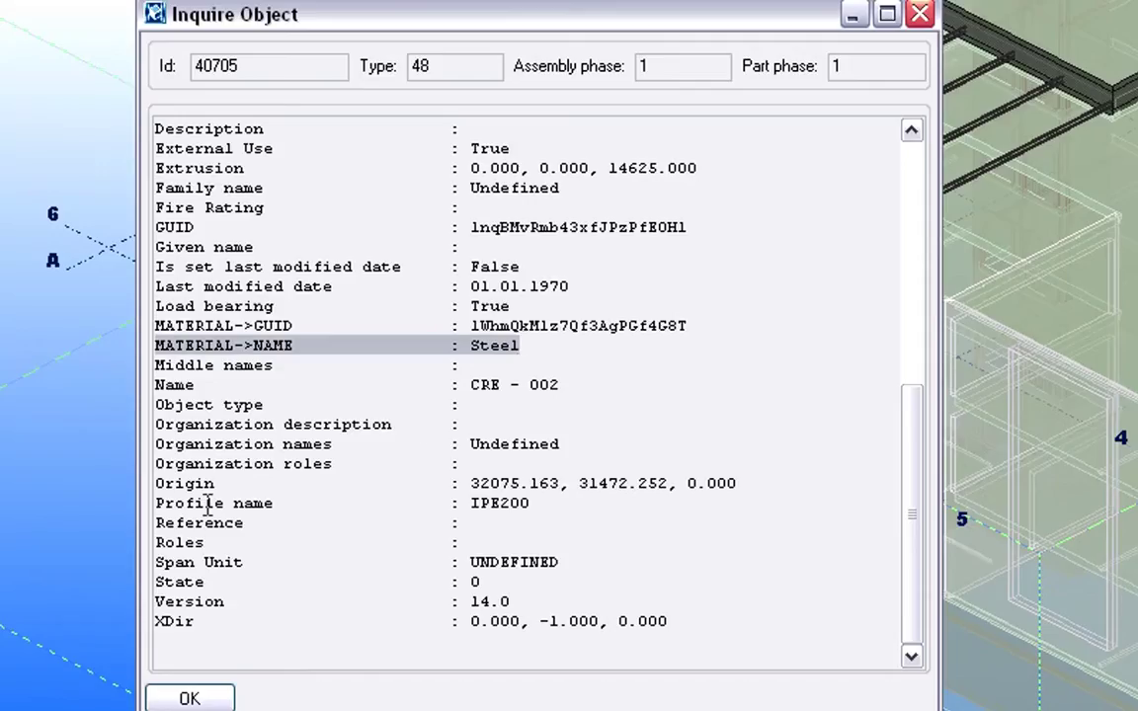
{"action": "left_click_drag", "start_coordinate": [155, 503], "coordinate": [531, 503]}
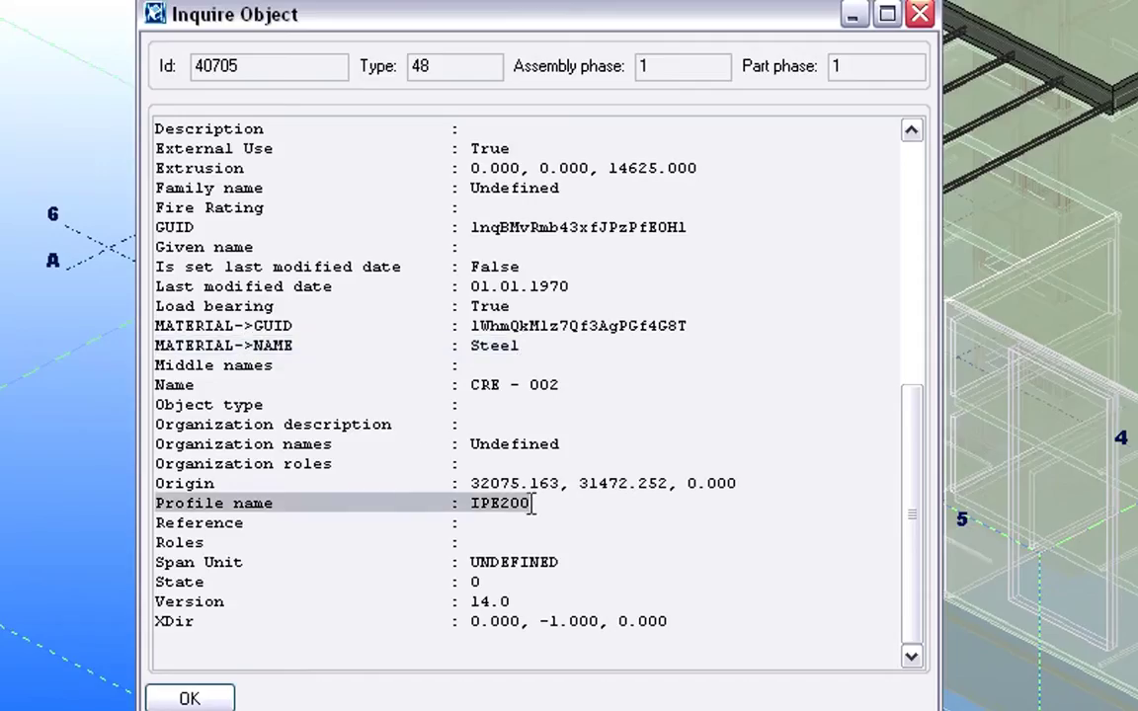
{"action": "left_click", "coordinate": [224, 699]}
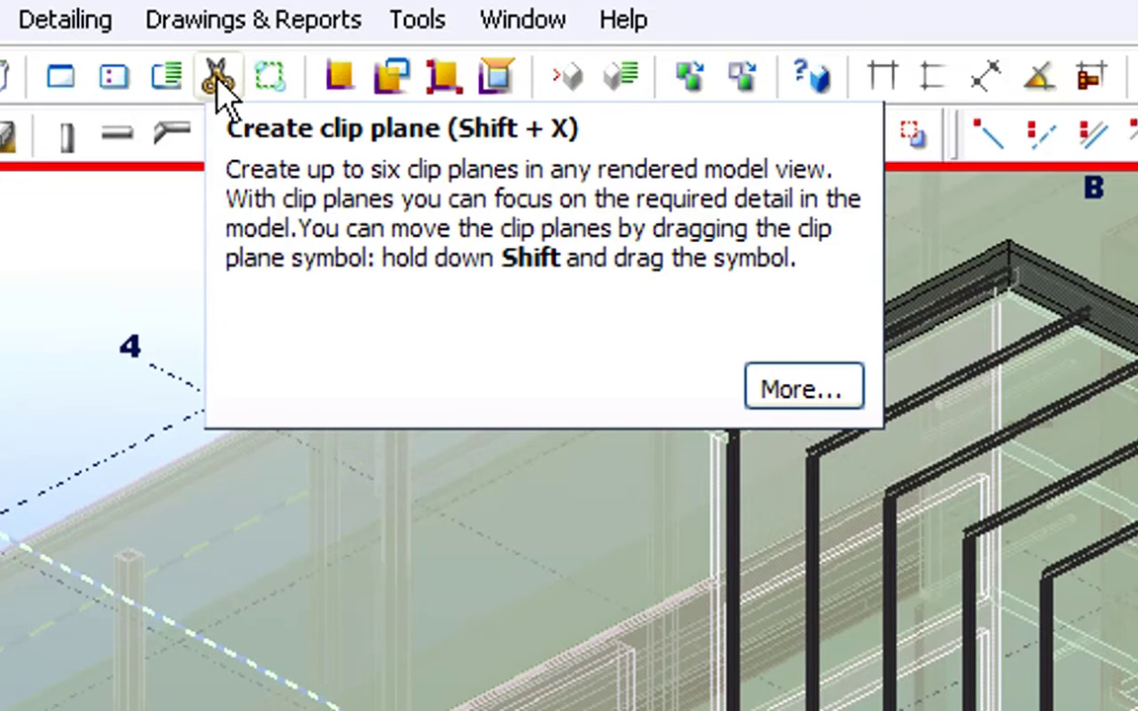
Reposition clip planes to expose the steel frames, then select the frame beams and columns
{"action": "left_click", "coordinate": [217, 79]}
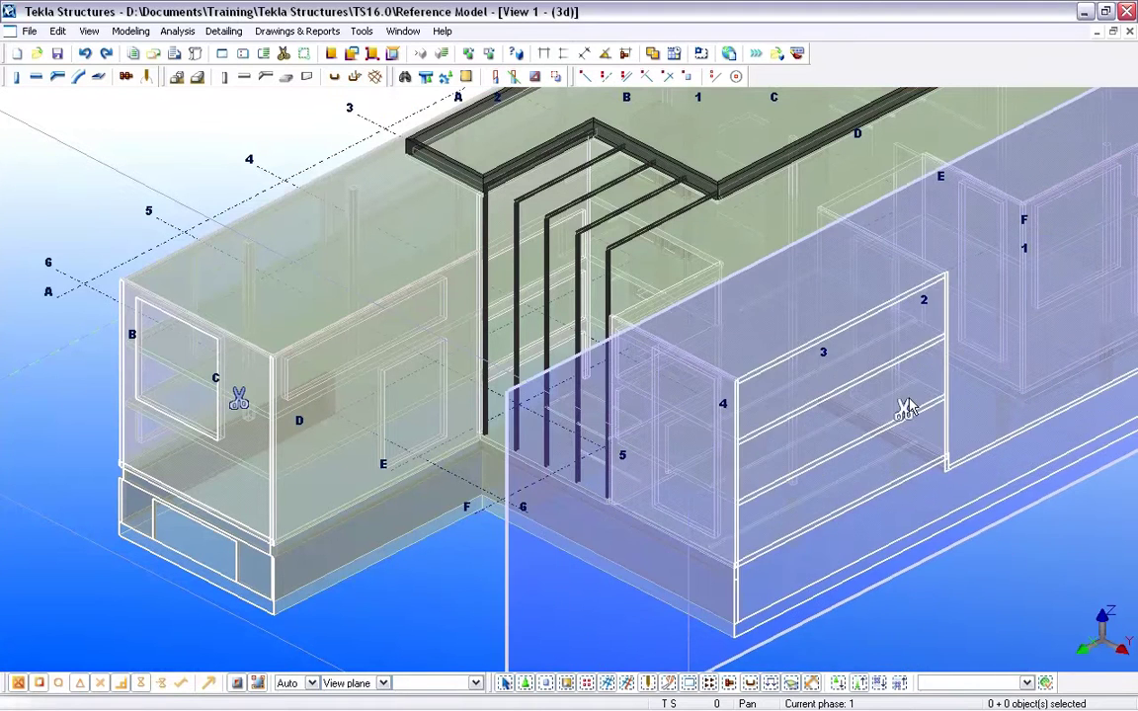
{"action": "left_click_drag", "start_coordinate": [848, 368], "coordinate": [795, 325]}
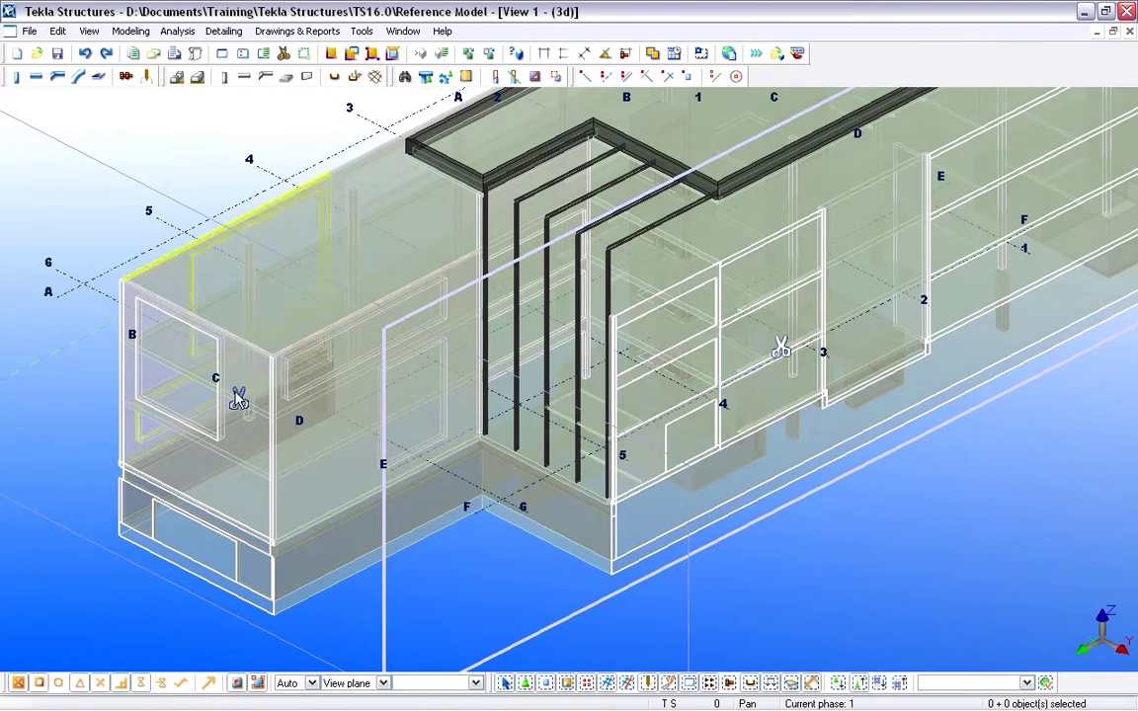
{"action": "left_click", "coordinate": [240, 398]}
{"action": "left_click_drag", "start_coordinate": [240, 398], "coordinate": [419, 251]}
{"action": "left_click", "coordinate": [418, 252]}
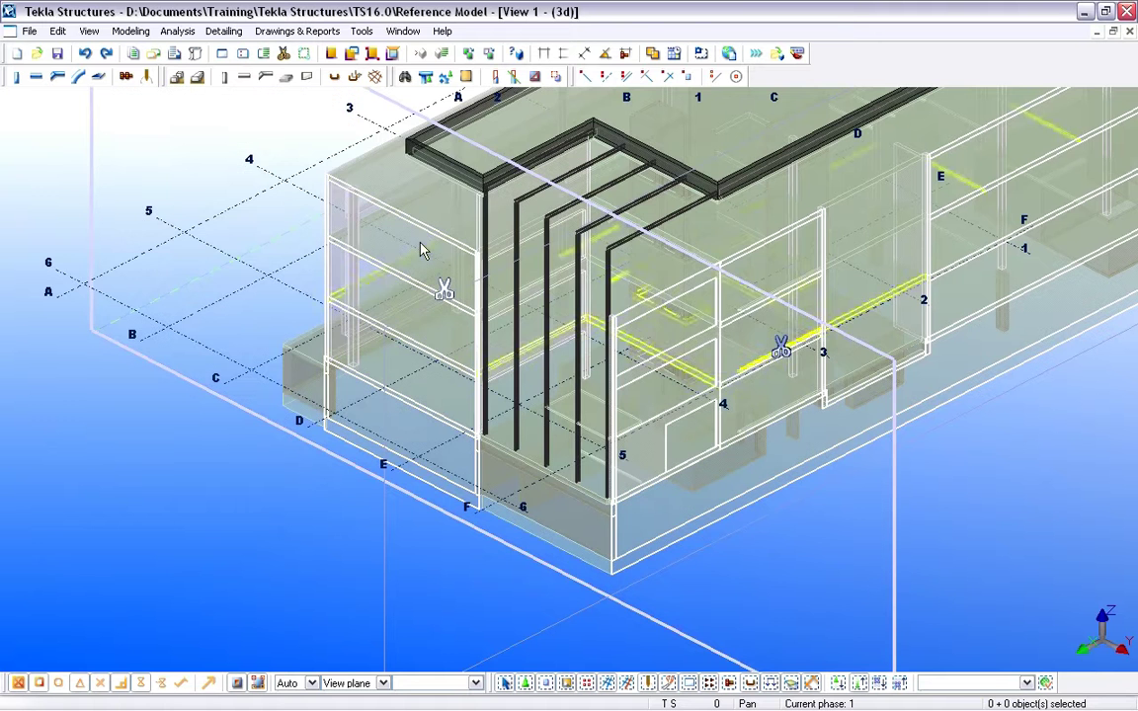
{"action": "scroll", "coordinate": [381, 265], "scroll_direction": "up", "scroll_amount": 5}
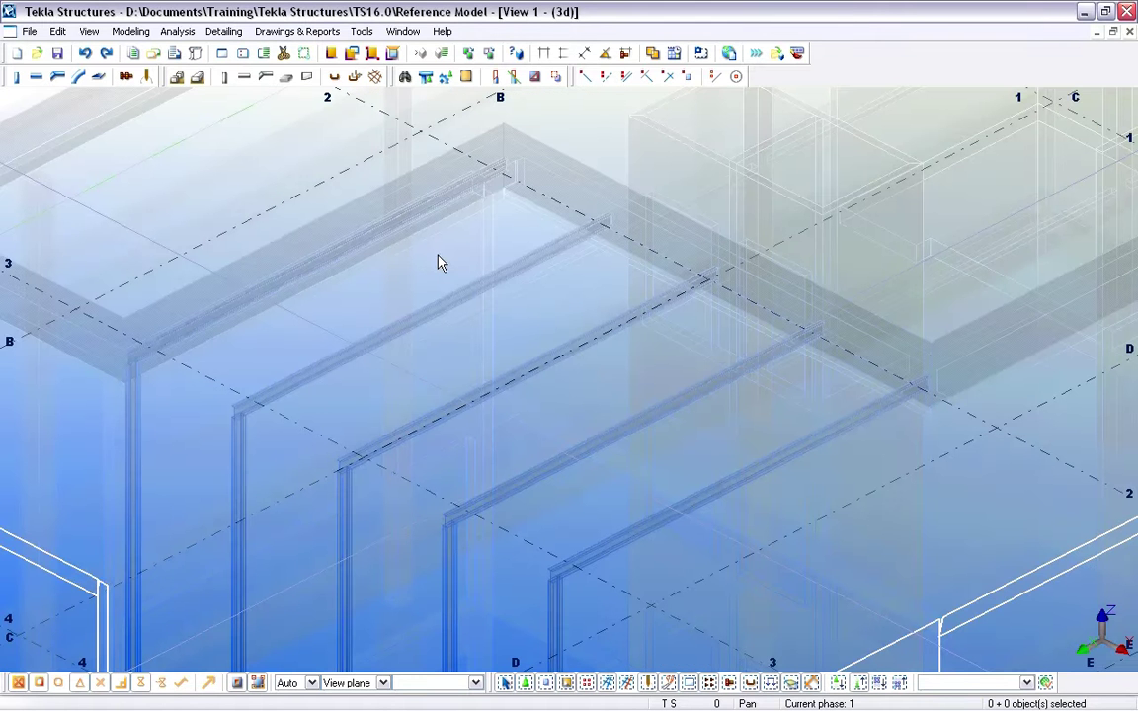
{"action": "left_click", "coordinate": [385, 237]}
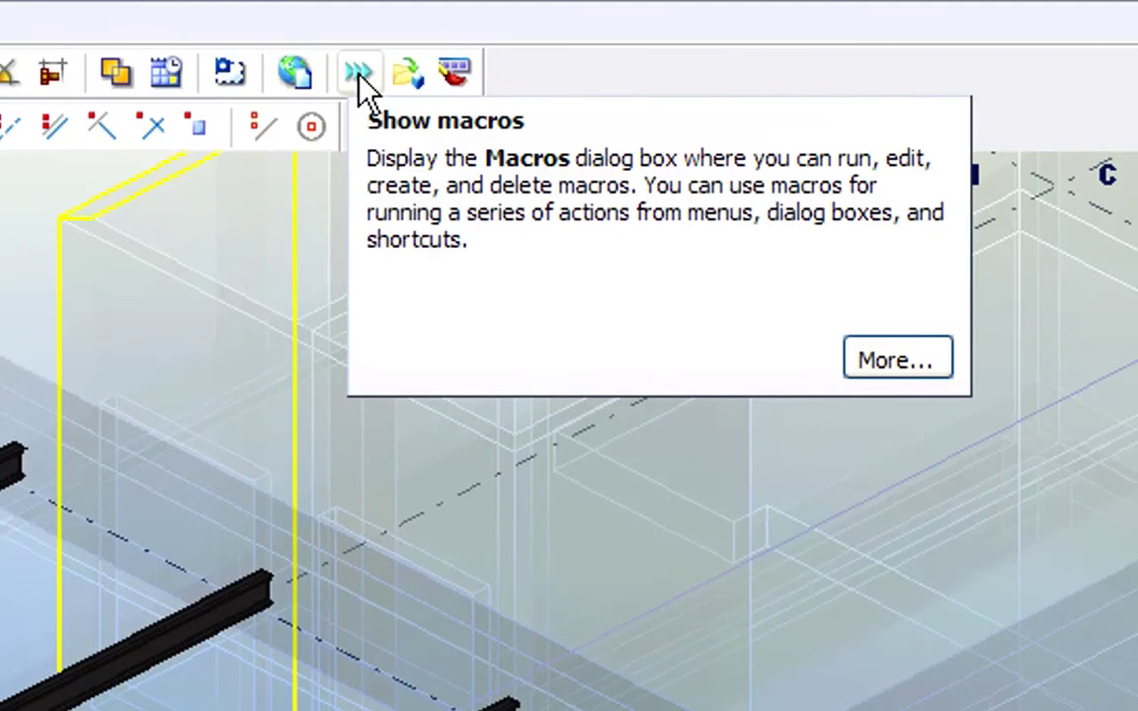
Run the IFCObjectConverter macro on the selected beams and columns, then close both dialogs
{"action": "left_click", "coordinate": [359, 73]}
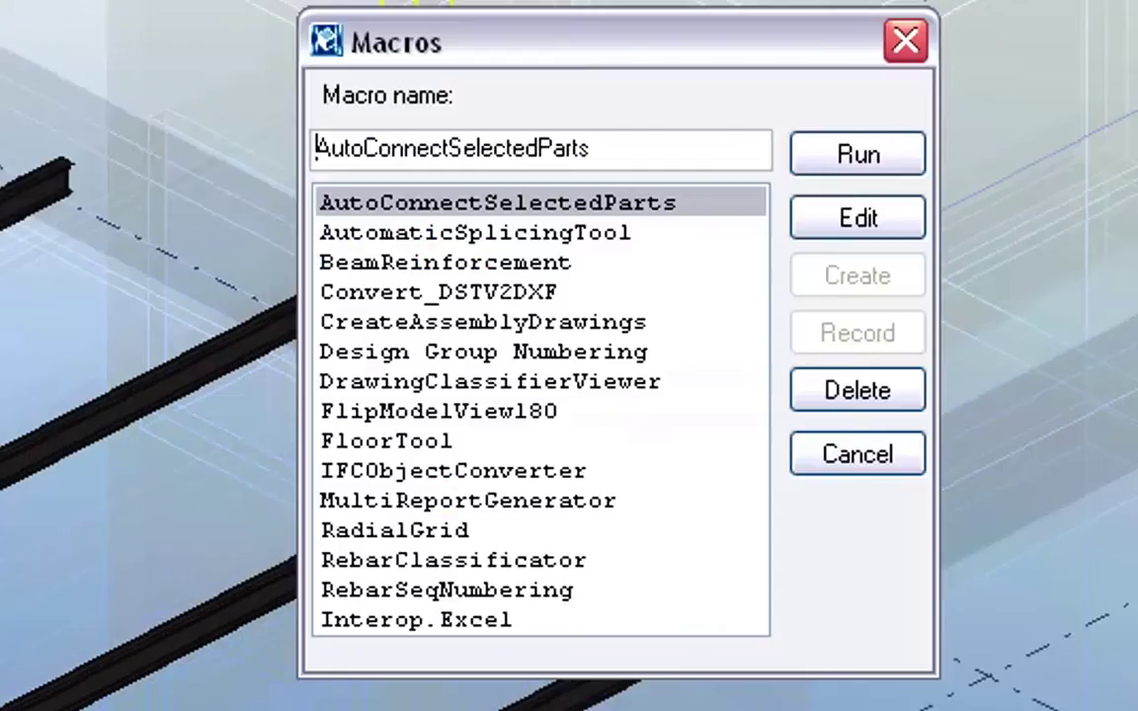
{"action": "left_click", "coordinate": [407, 471]}
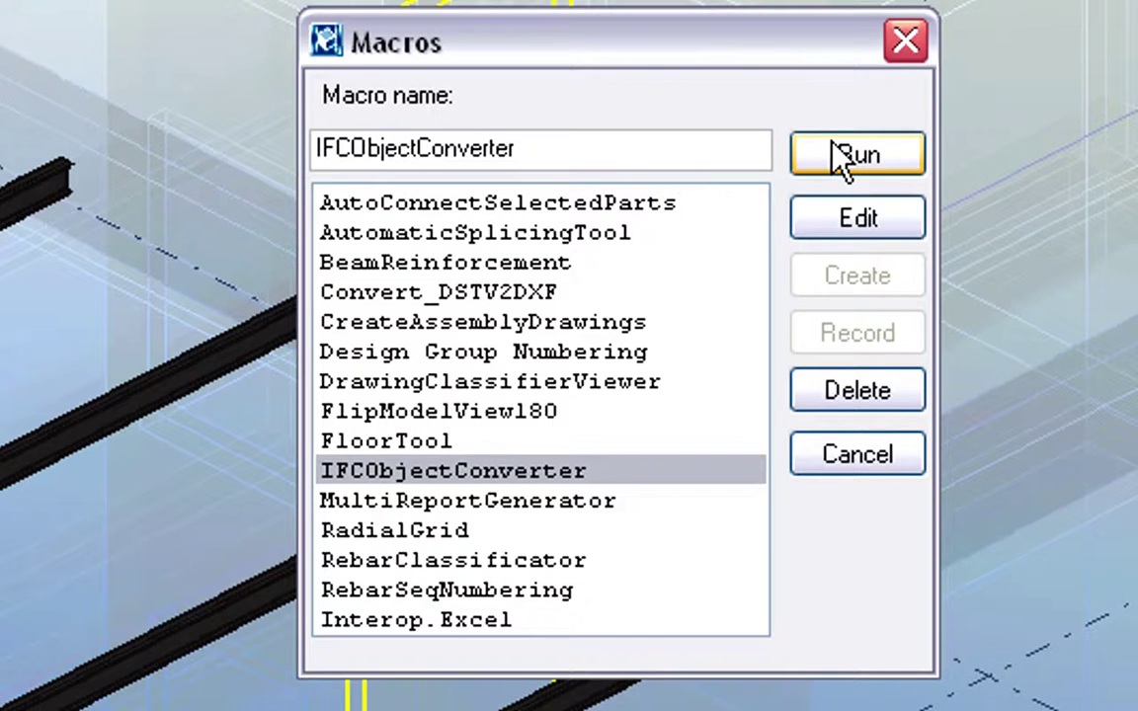
{"action": "left_click", "coordinate": [844, 155]}
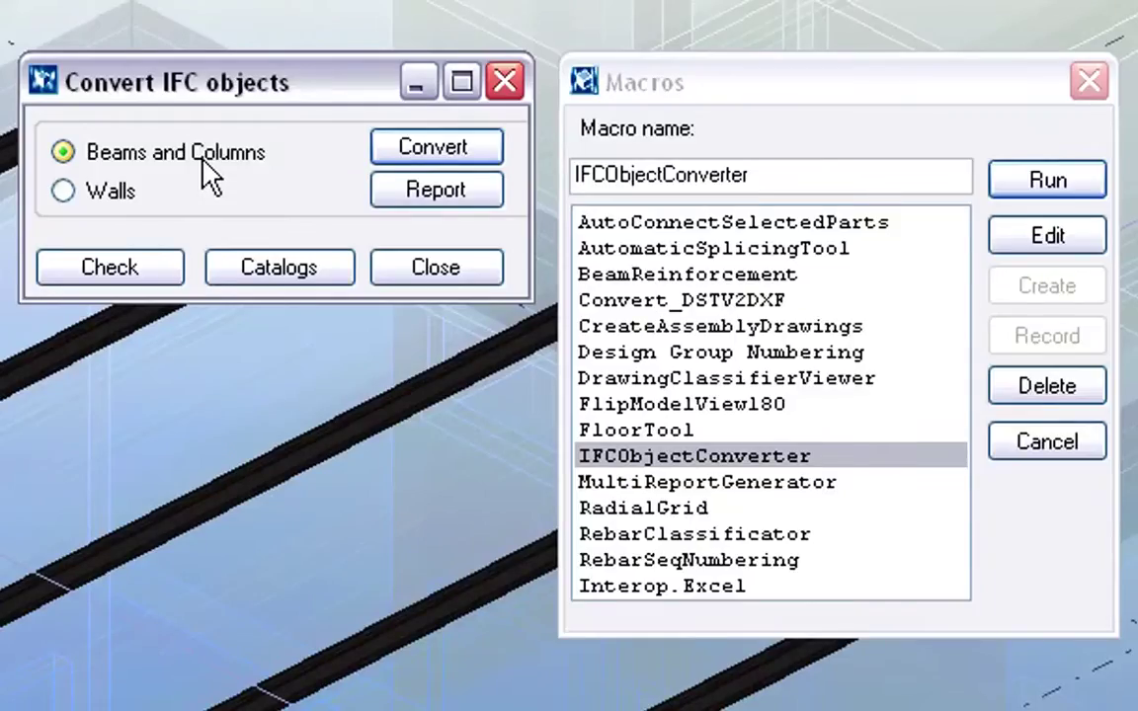
{"action": "left_click", "coordinate": [407, 163]}
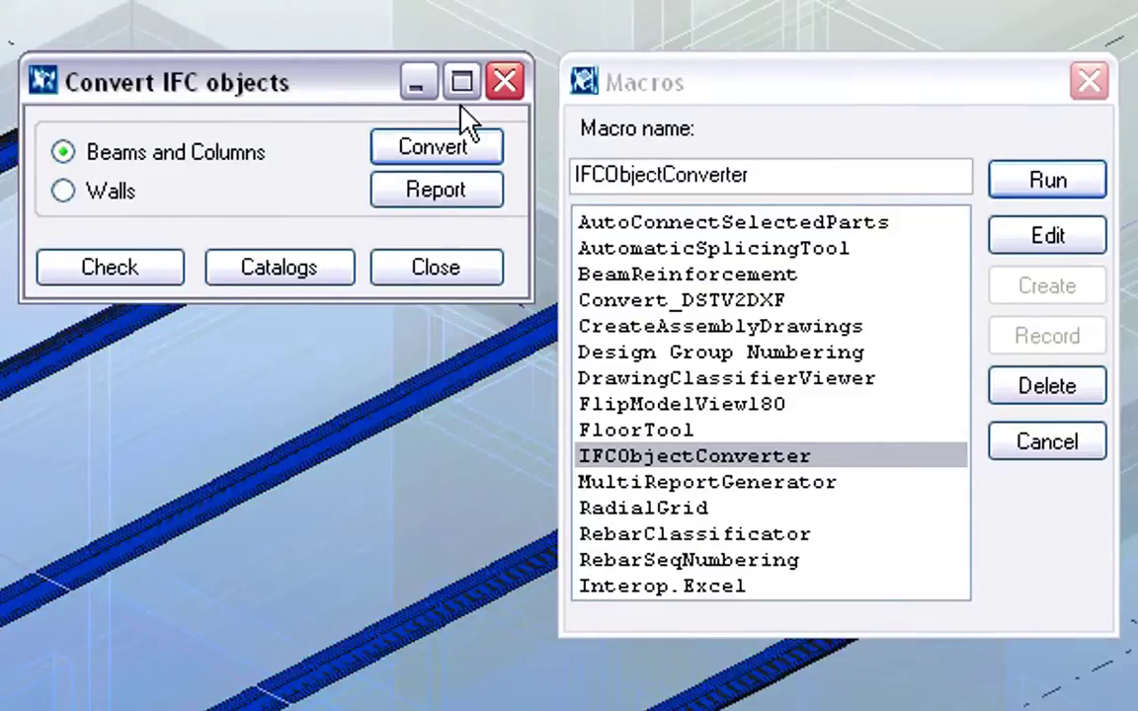
{"action": "left_click", "coordinate": [502, 89]}
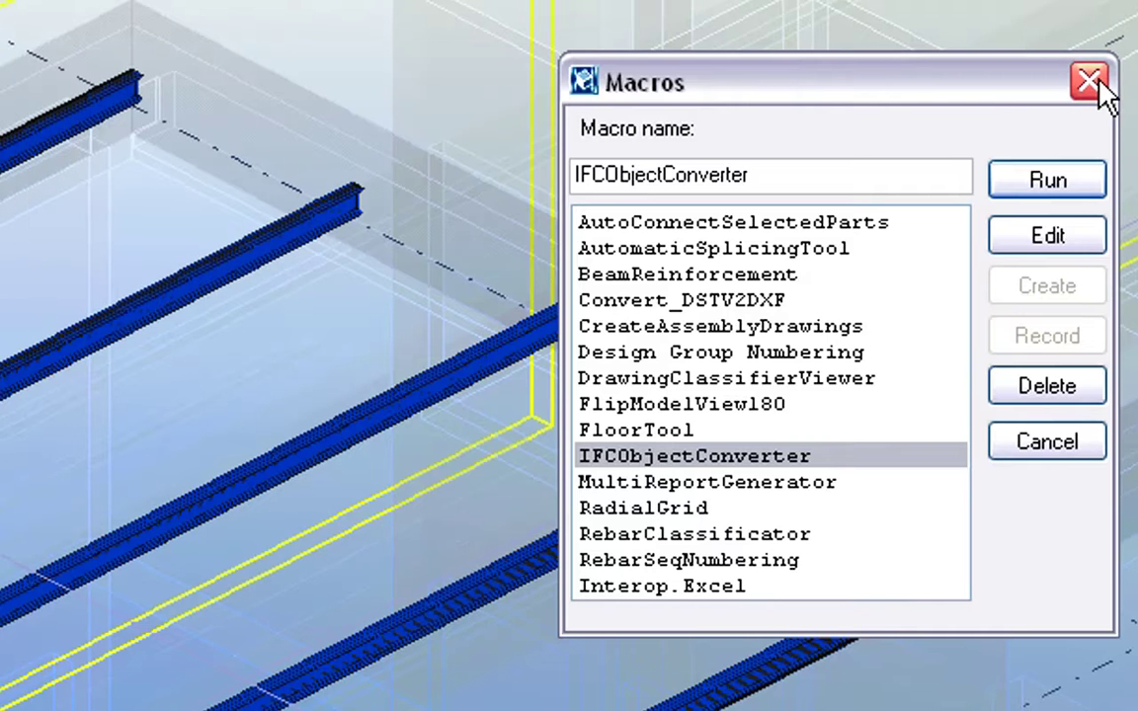
{"action": "left_click", "coordinate": [1091, 83]}
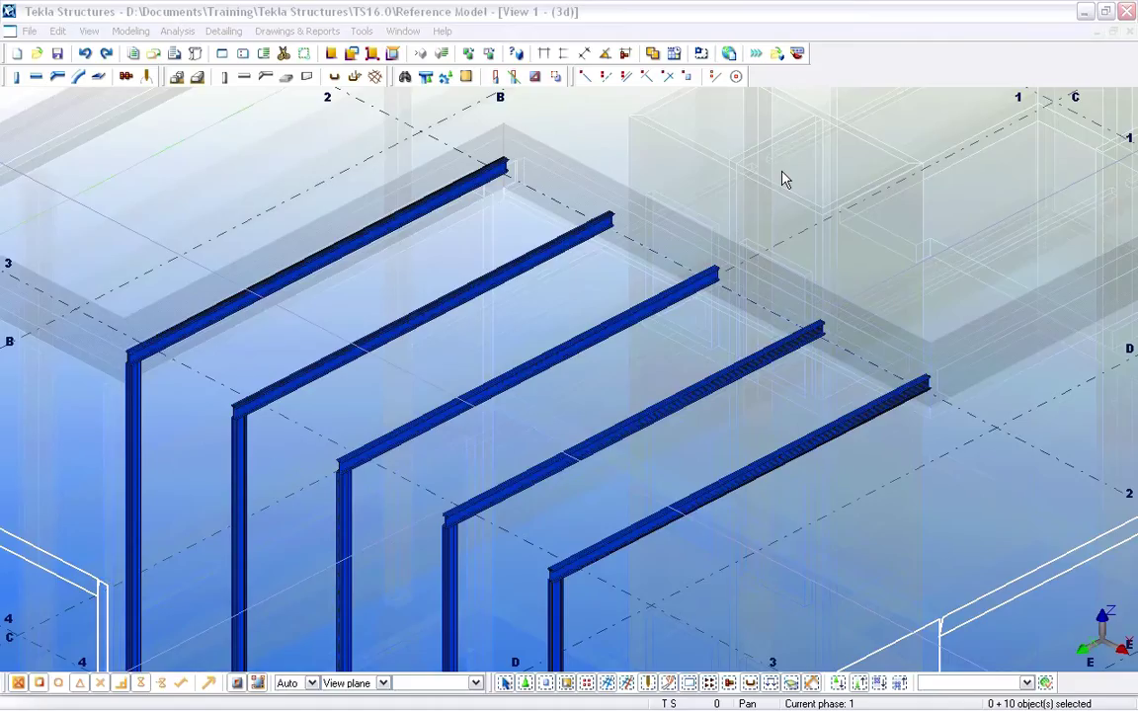
Change the five IPE200 beams' material from Steel_Undefined to S235JR
{"action": "left_click_drag", "start_coordinate": [875, 456], "coordinate": [376, 215]}
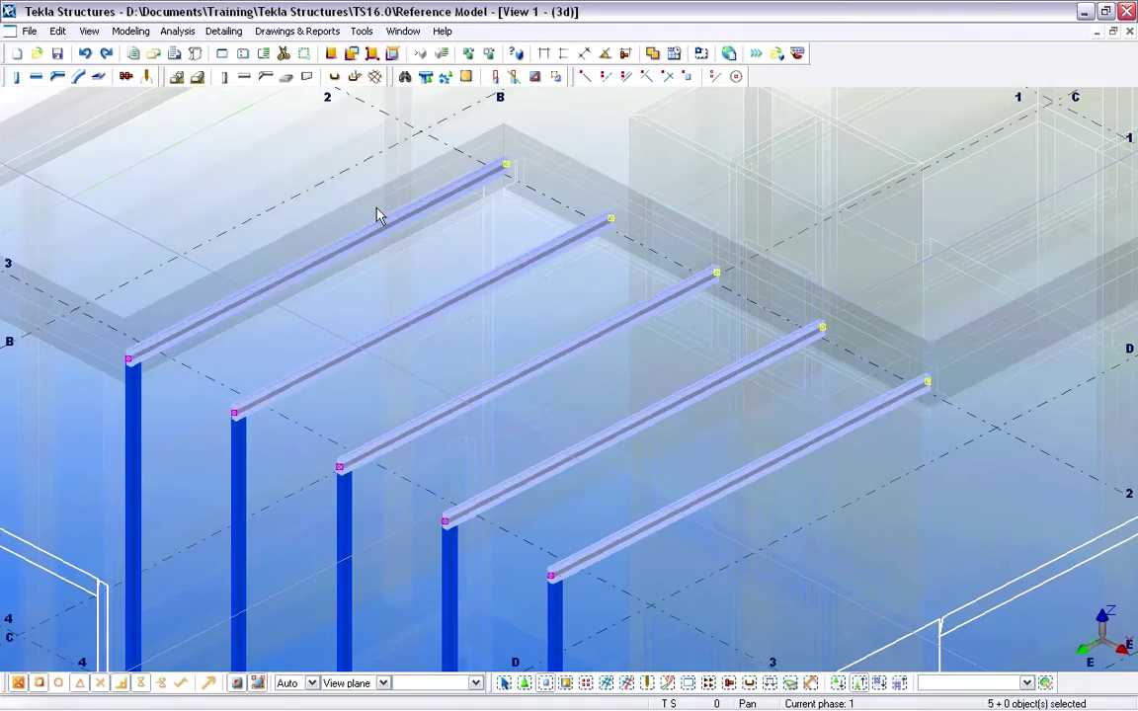
{"action": "double_click", "coordinate": [377, 215]}
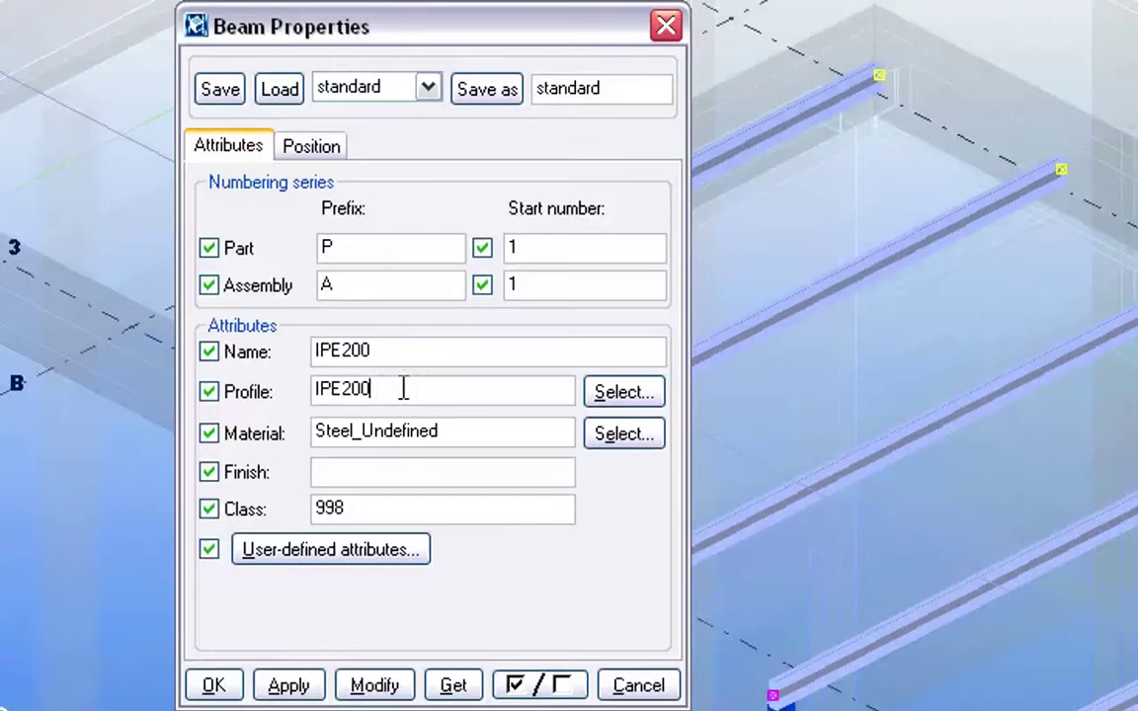
{"action": "left_click_drag", "start_coordinate": [230, 344], "coordinate": [181, 340]}
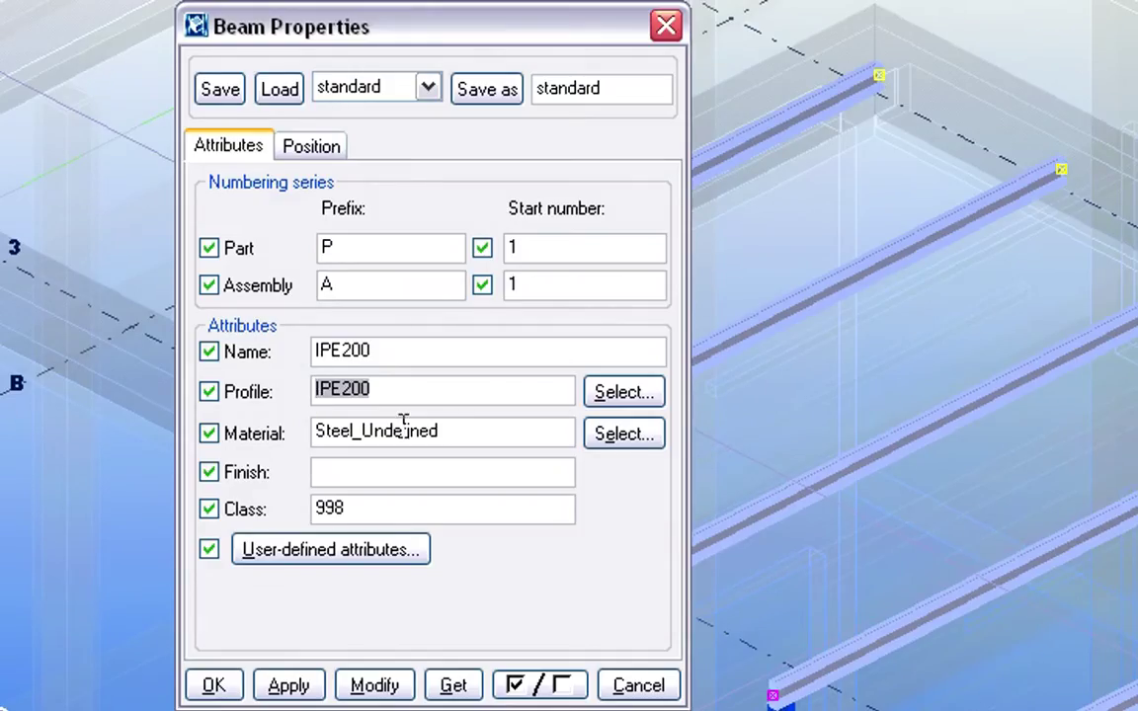
{"action": "left_click", "coordinate": [467, 426]}
{"action": "left_click_drag", "start_coordinate": [468, 427], "coordinate": [307, 412]}
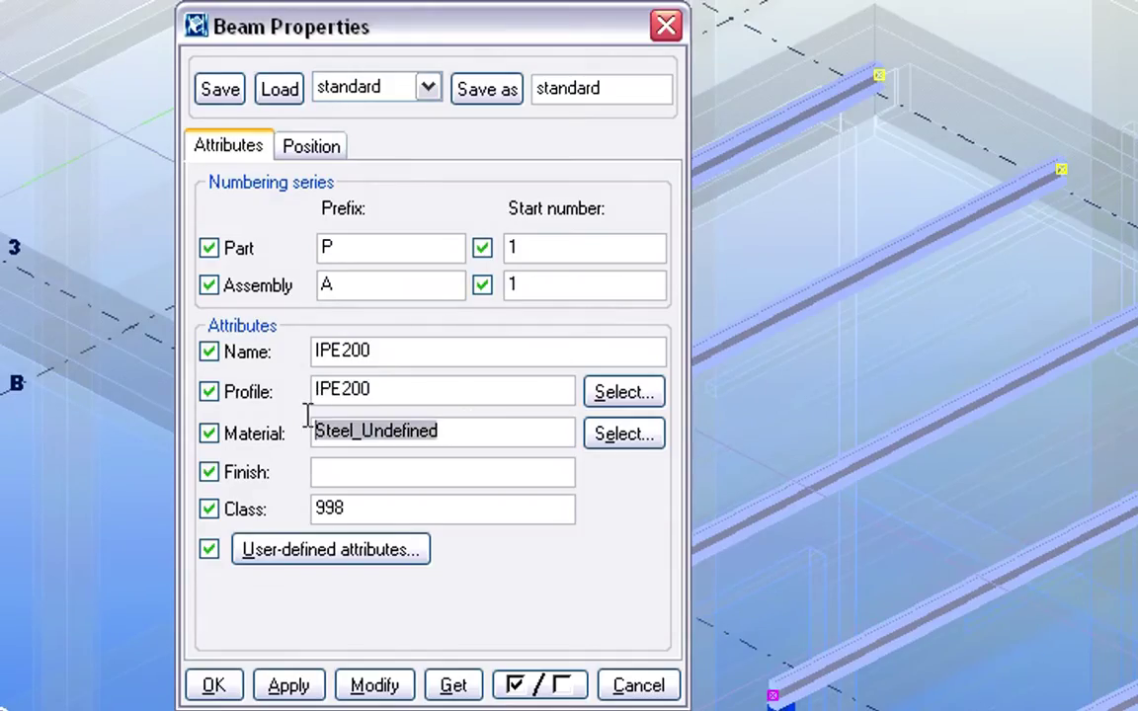
{"action": "left_click", "coordinate": [622, 435]}
{"action": "left_click_drag", "start_coordinate": [482, 333], "coordinate": [482, 264]}
{"action": "left_click", "coordinate": [298, 156]}
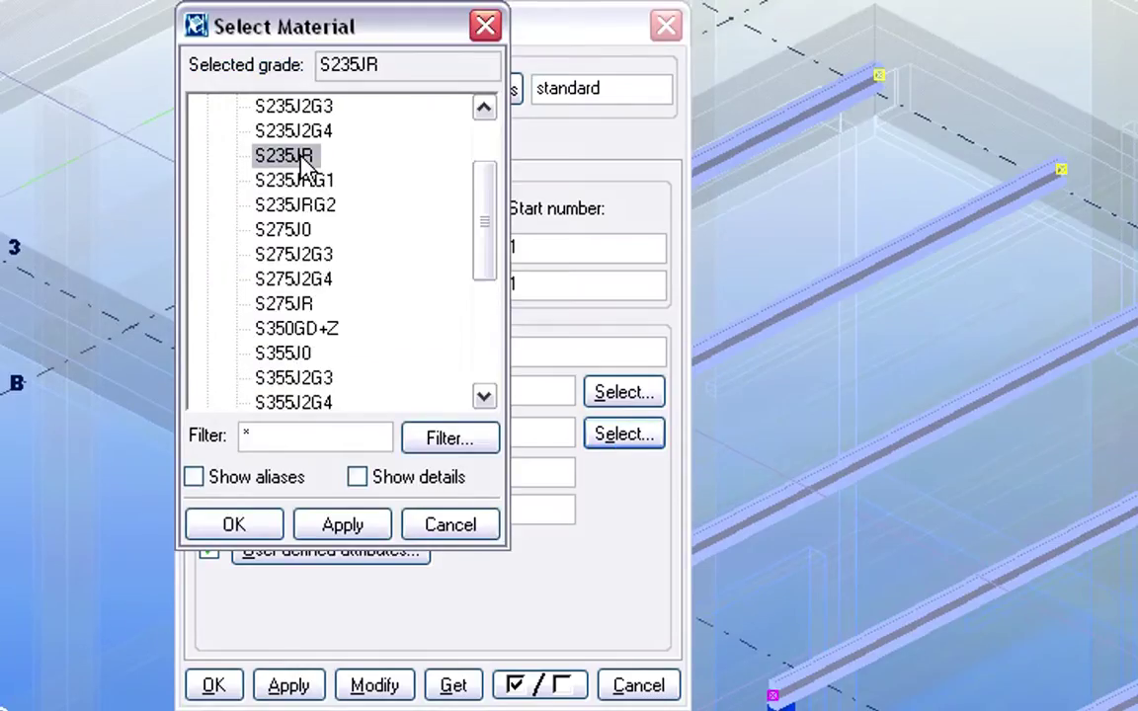
{"action": "left_click", "coordinate": [270, 524]}
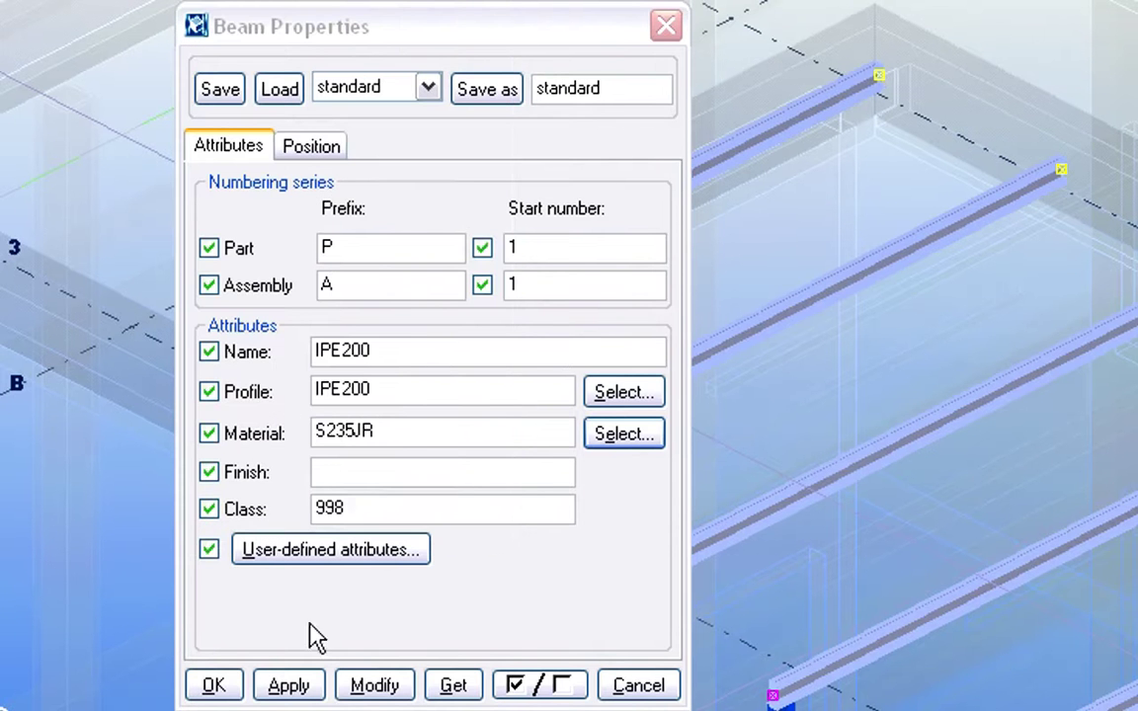
{"action": "left_click", "coordinate": [374, 685]}
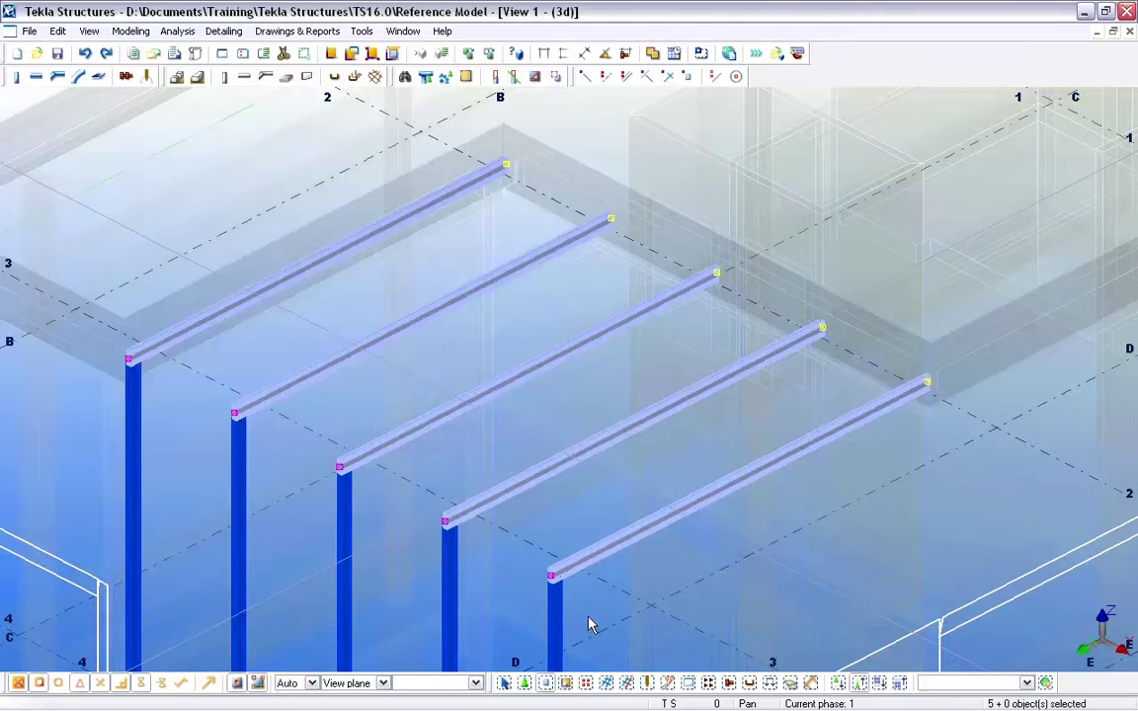
{"action": "left_click_drag", "start_coordinate": [588, 620], "coordinate": [122, 590]}
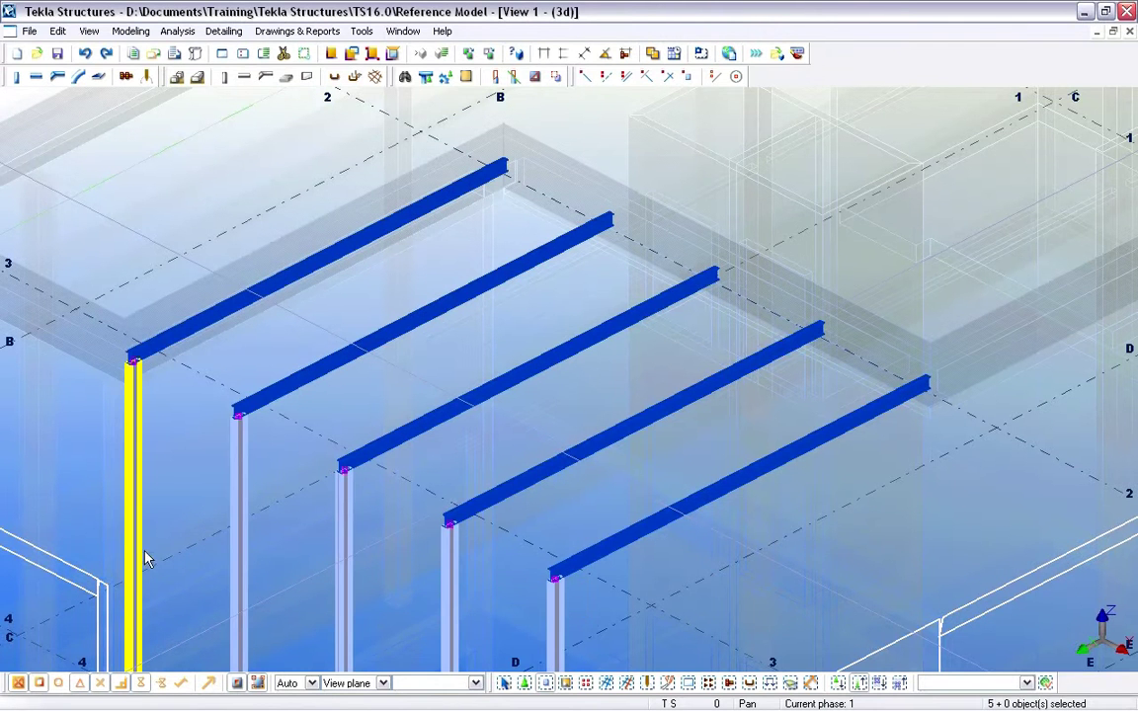
Choose HEB200 from the profile catalogue for the selected columns
{"action": "double_click", "coordinate": [129, 495]}
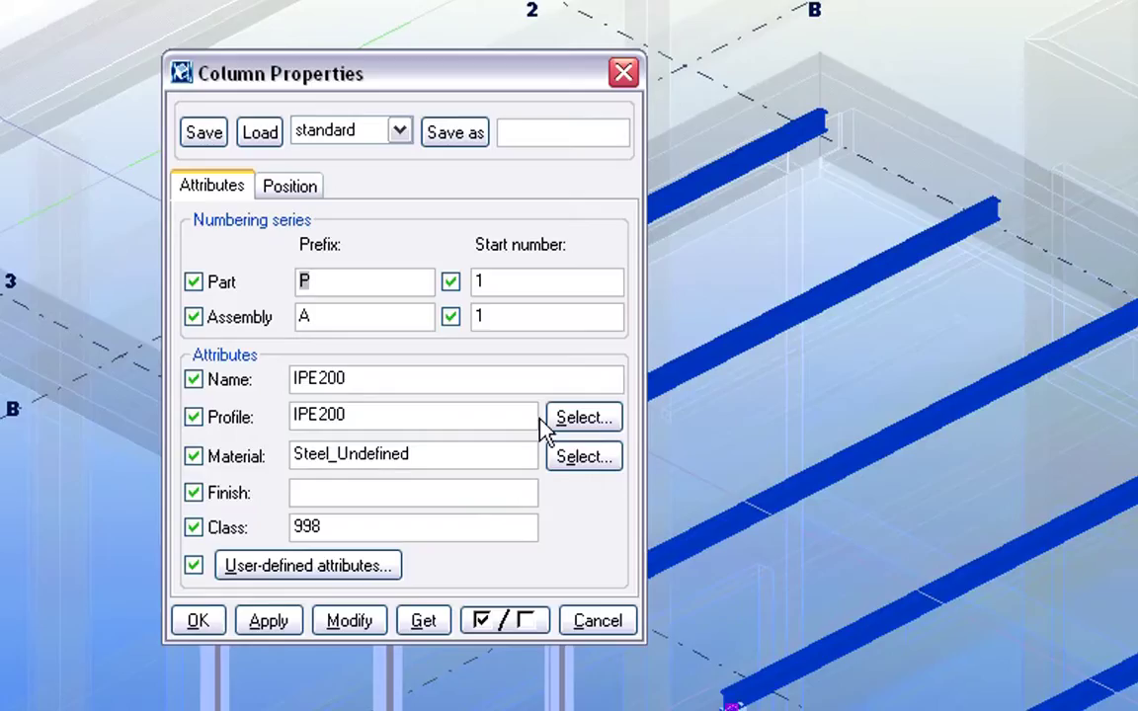
{"action": "double_click", "coordinate": [449, 414]}
{"action": "left_click", "coordinate": [583, 418]}
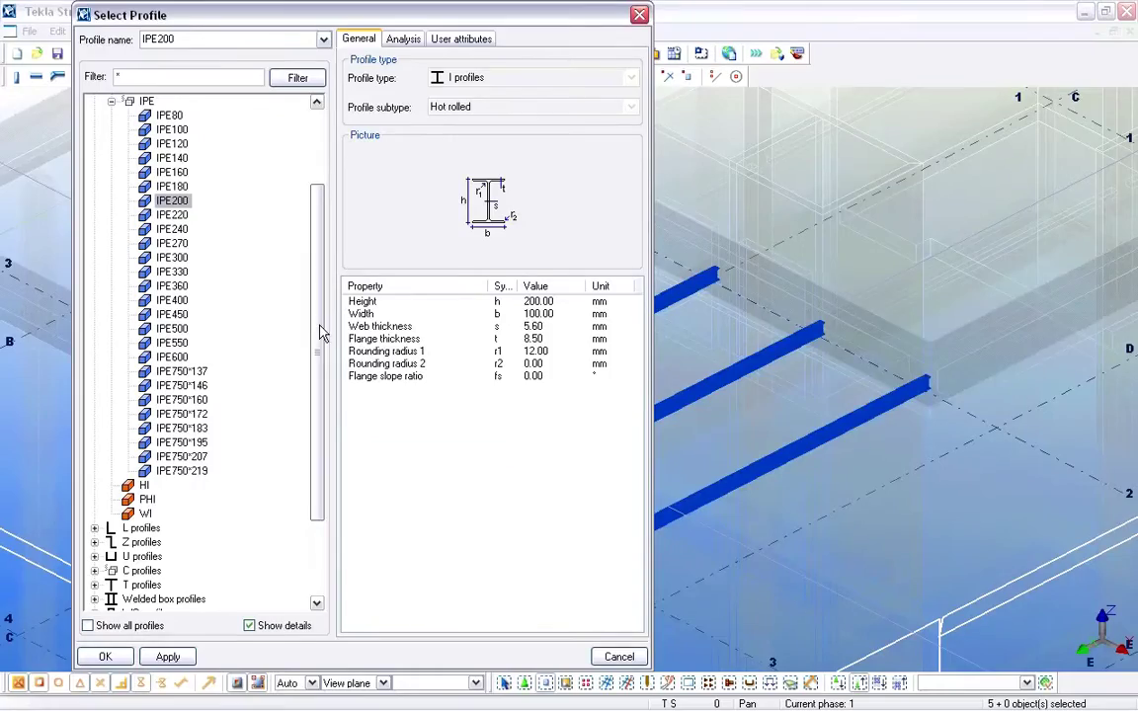
{"action": "left_click_drag", "start_coordinate": [319, 333], "coordinate": [230, 193]}
{"action": "left_click", "coordinate": [111, 143]}
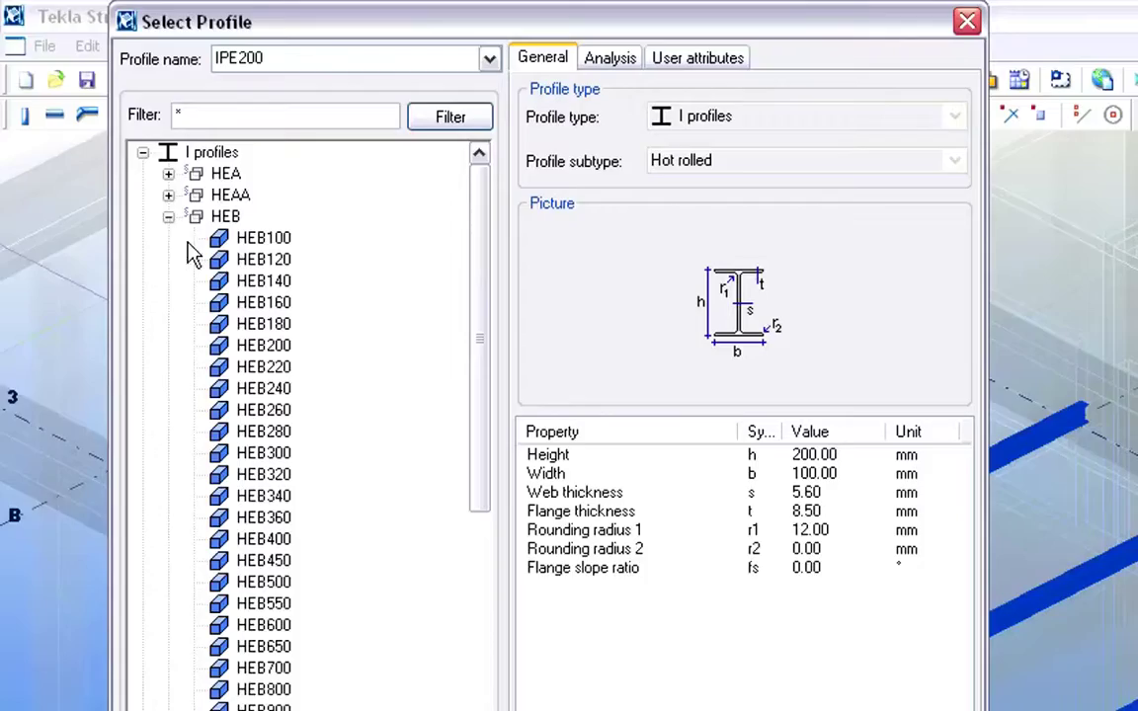
{"action": "left_click", "coordinate": [179, 225]}
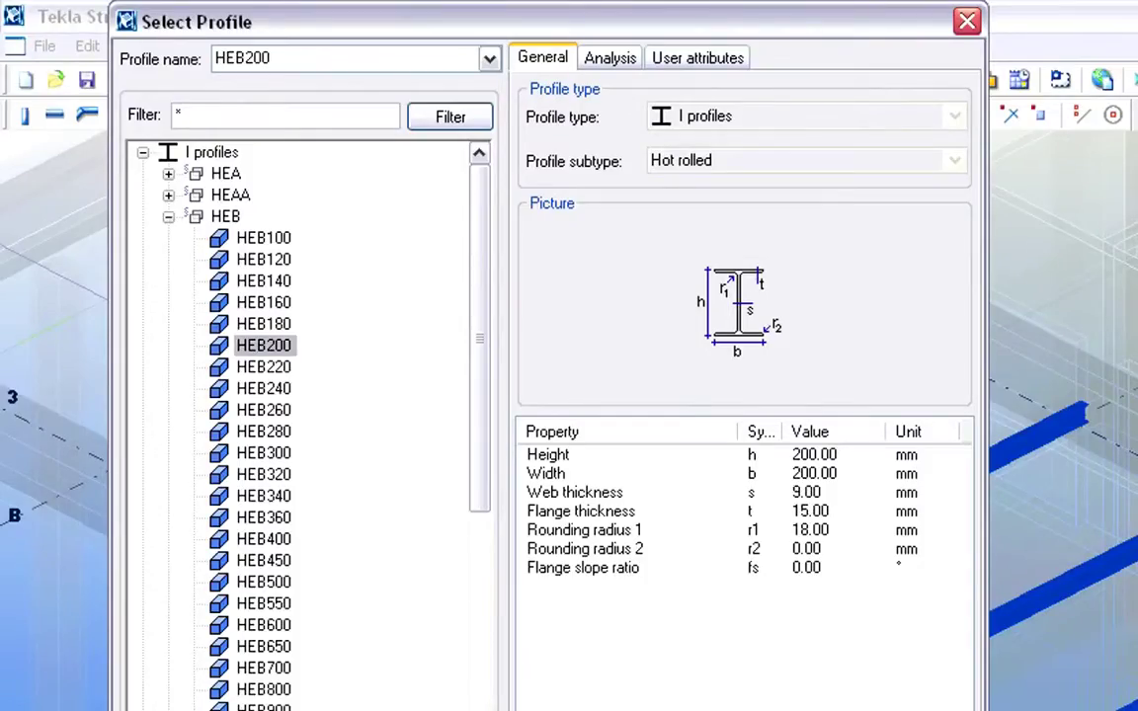
{"action": "key", "text": "Return"}
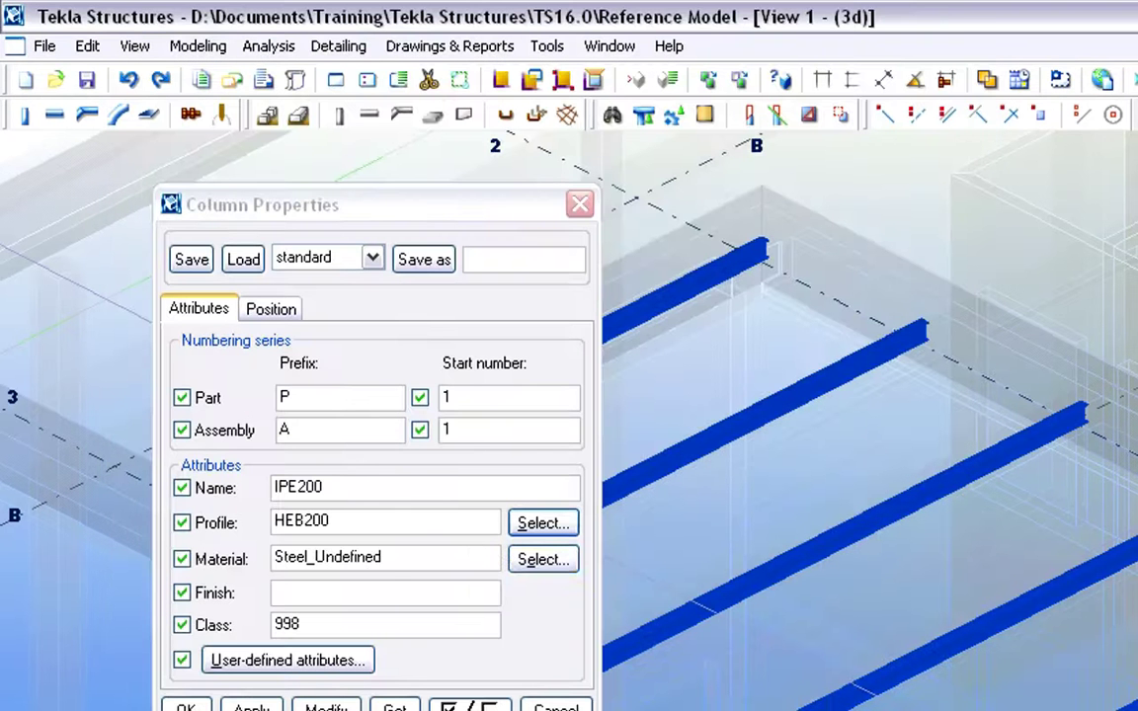
Set the columns' material to S235JR and apply both changes
{"action": "left_click", "coordinate": [530, 570]}
{"action": "scroll", "coordinate": [326, 395], "scroll_direction": "up", "scroll_amount": 2}
{"action": "left_click", "coordinate": [267, 360]}
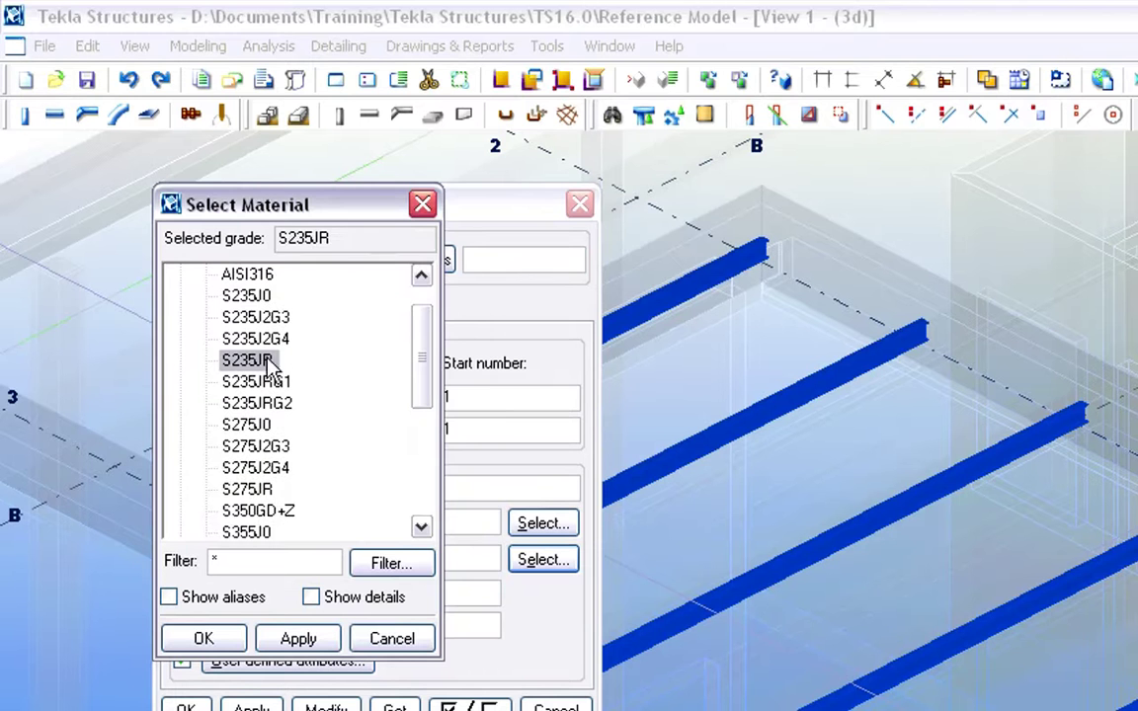
{"action": "left_click", "coordinate": [204, 638]}
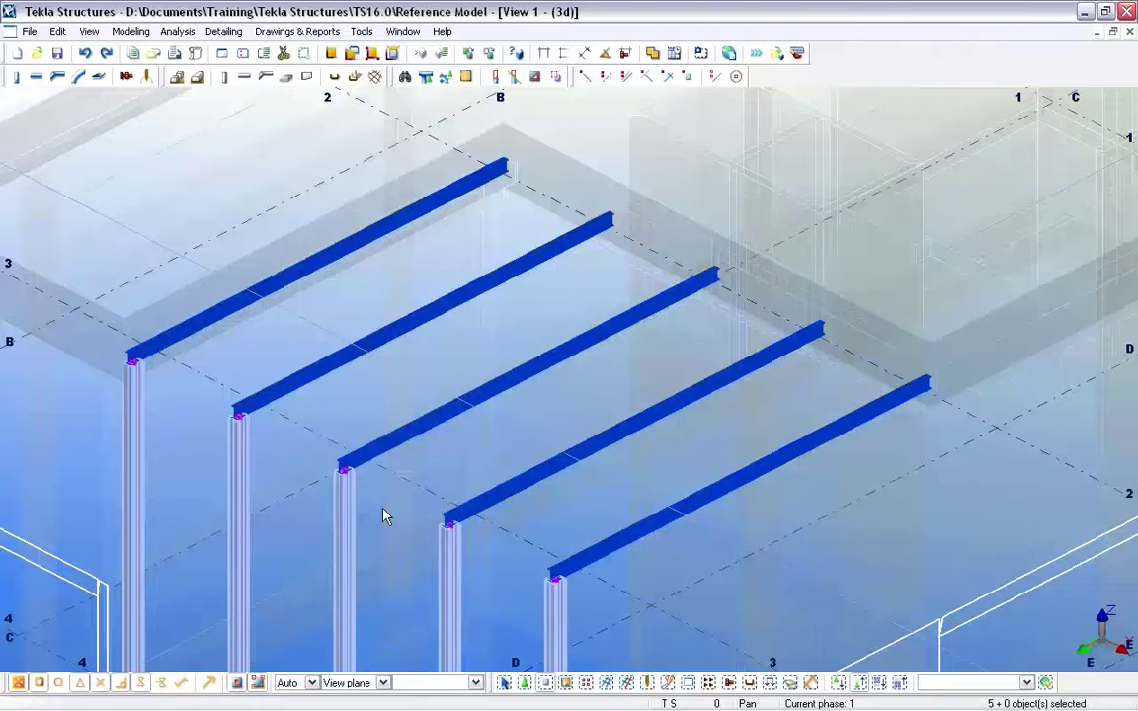
{"action": "left_click", "coordinate": [386, 516]}
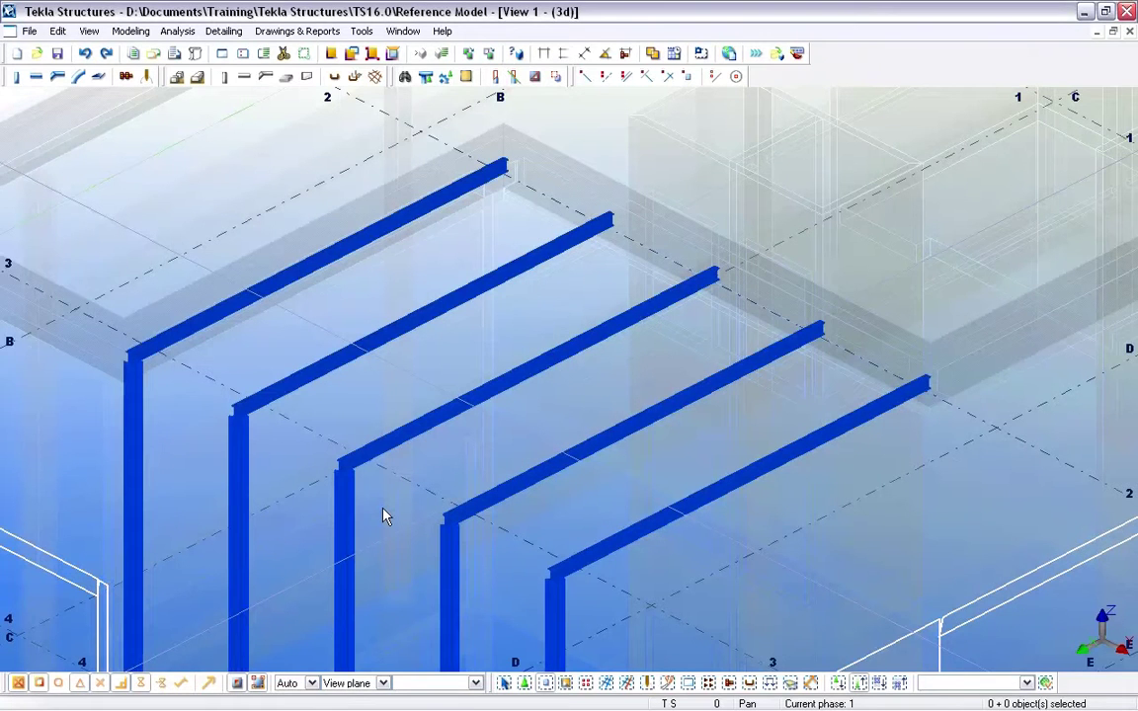
{"action": "left_click", "coordinate": [529, 159]}
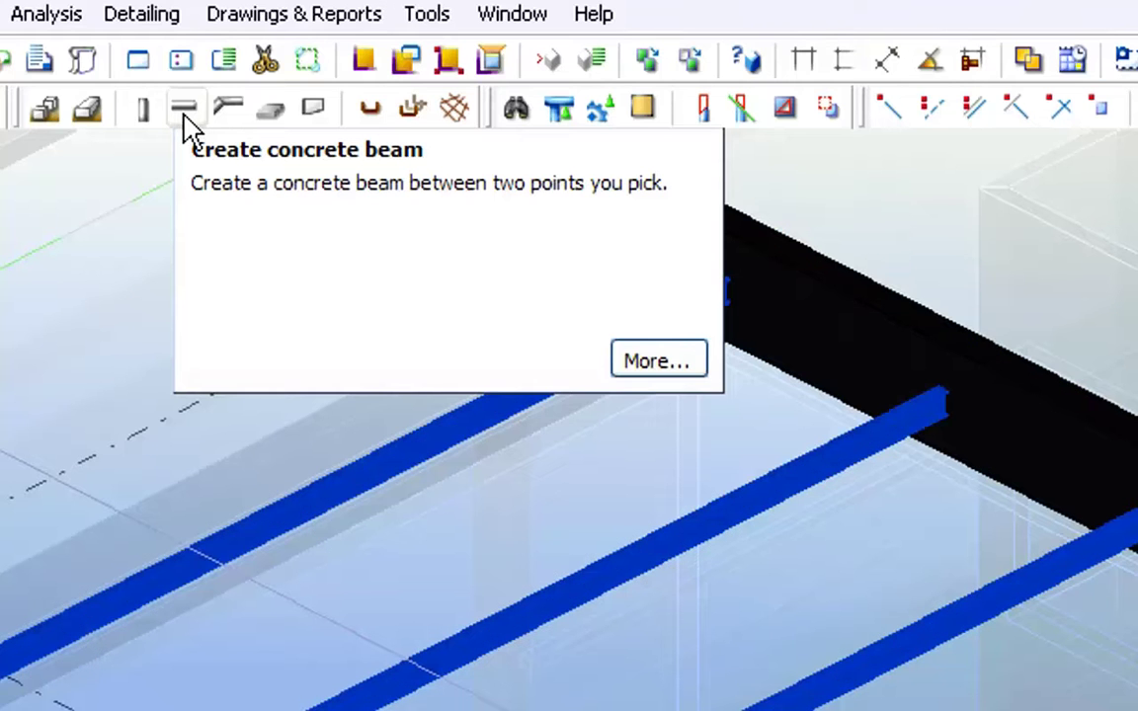
Set the concrete beam's shape to 900*250 and its material to C20/25
{"action": "double_click", "coordinate": [184, 119]}
{"action": "left_click", "coordinate": [858, 230]}
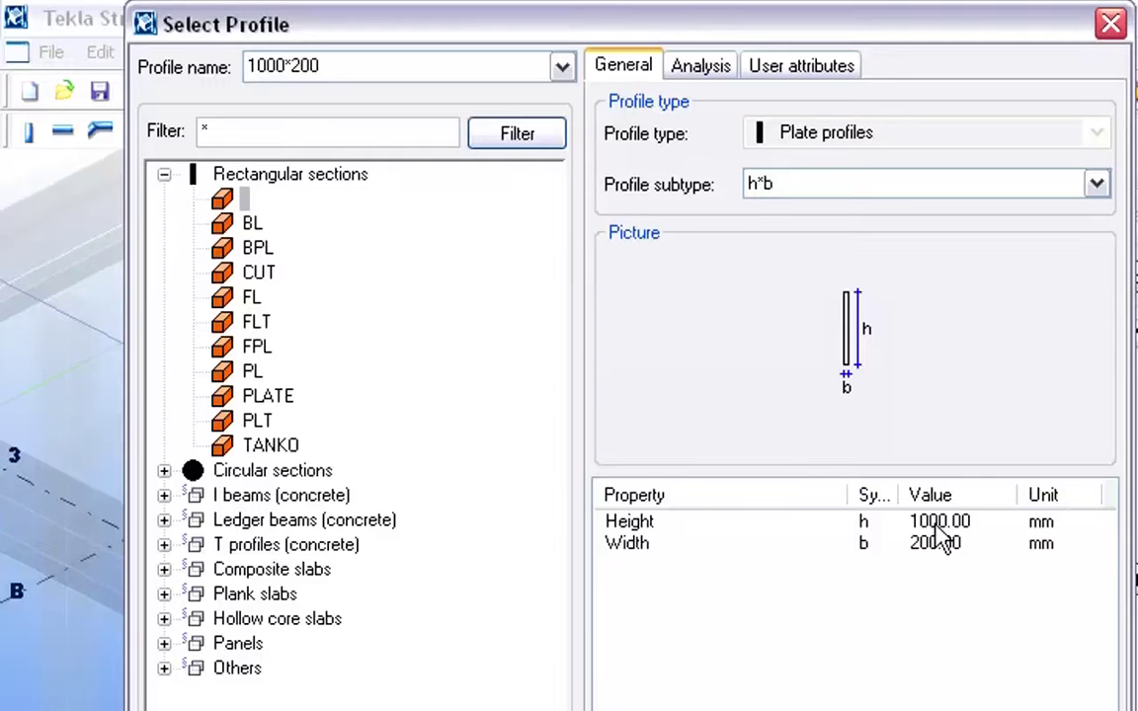
{"action": "left_click", "coordinate": [933, 520]}
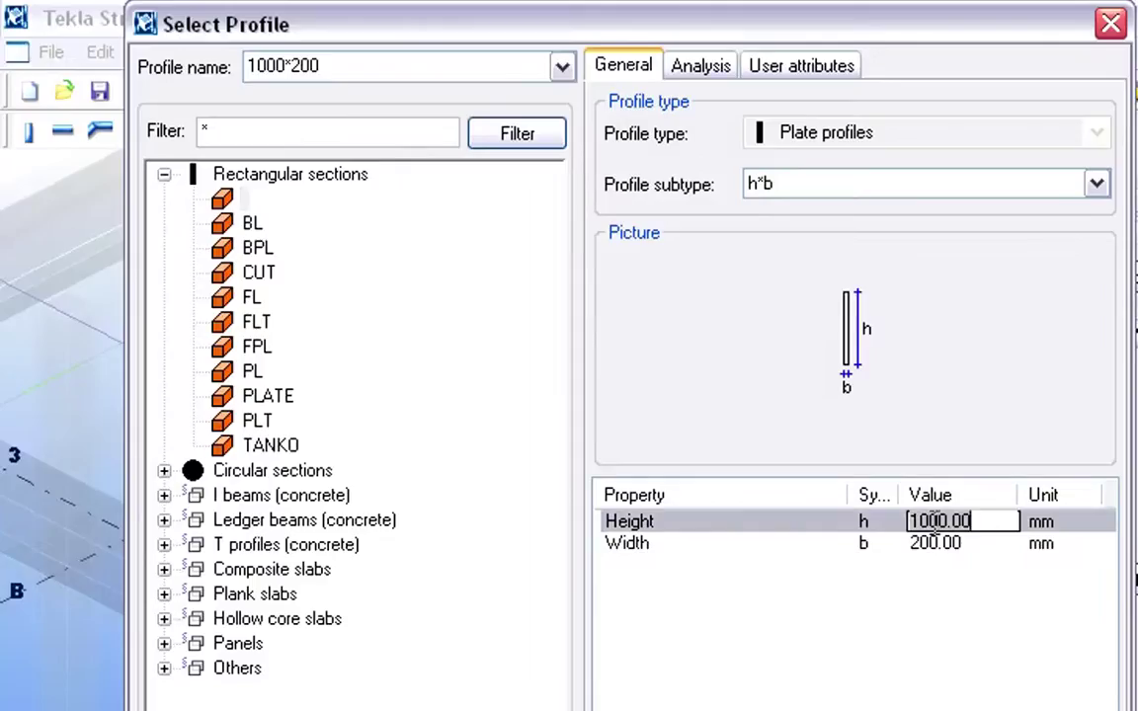
{"action": "type", "text": "900"}
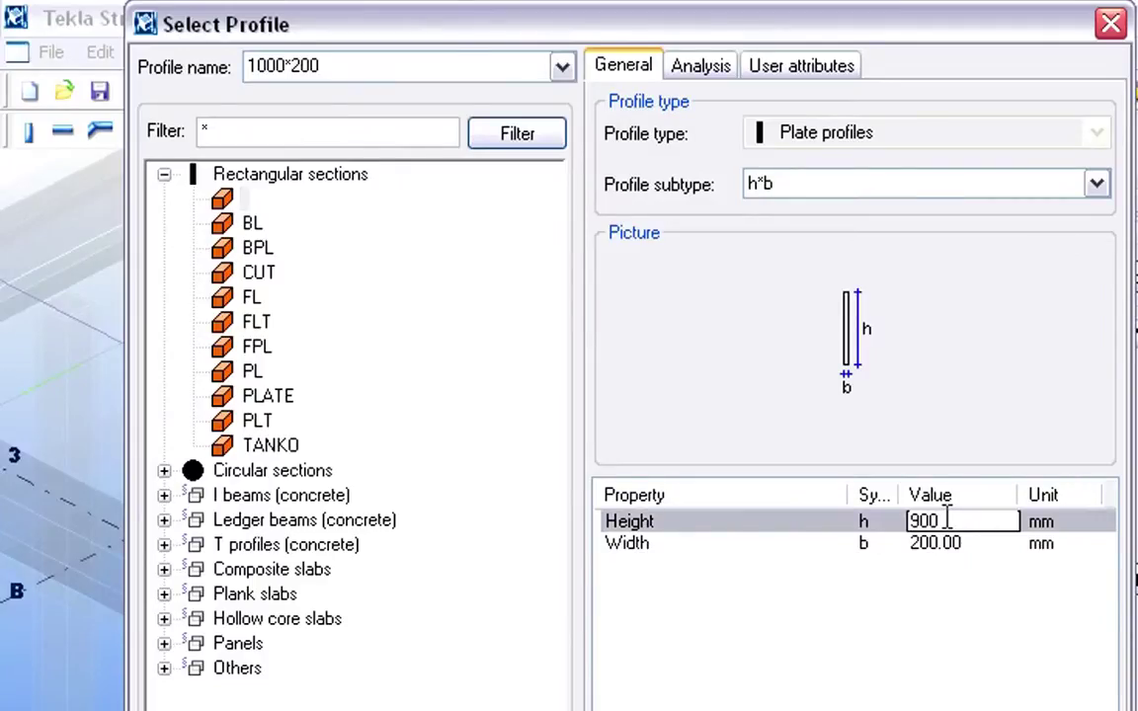
{"action": "left_click", "coordinate": [945, 543]}
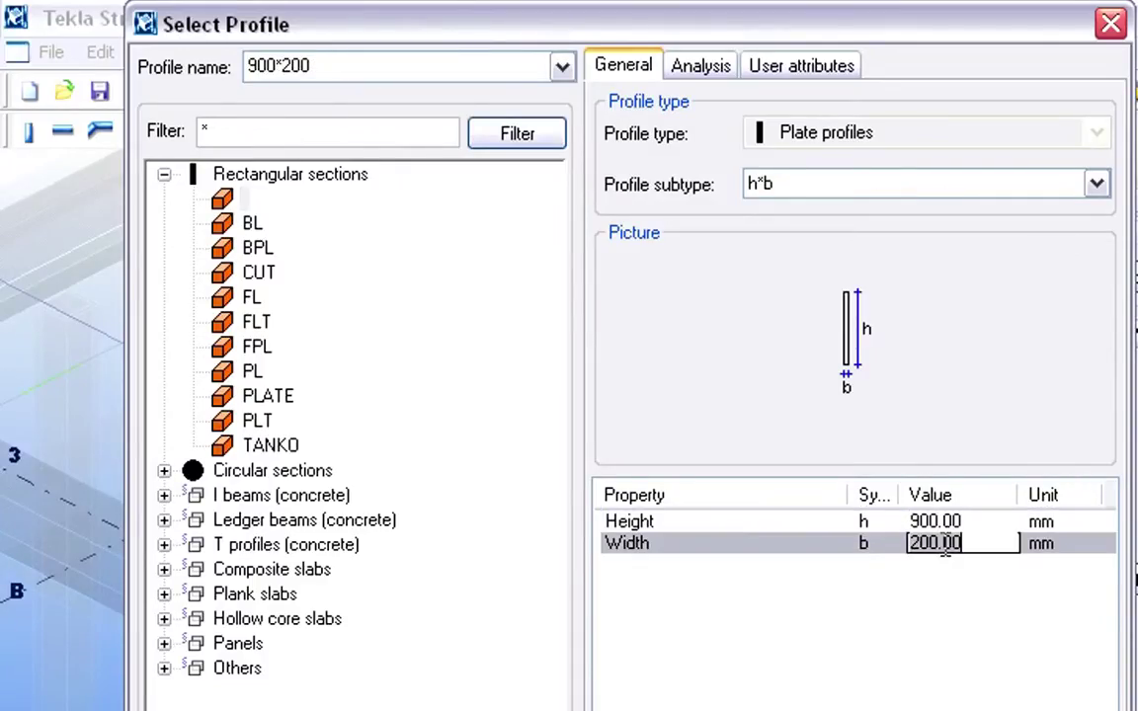
{"action": "type", "text": "250"}
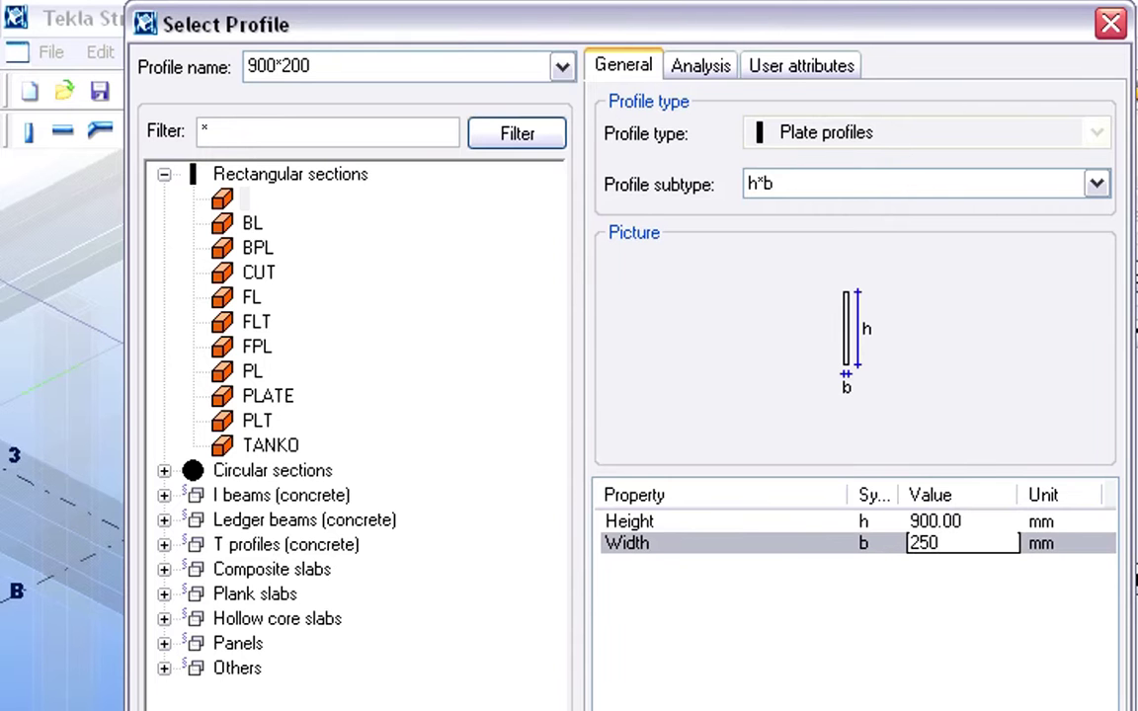
{"action": "key", "text": "Return"}
{"action": "key", "text": "Return"}
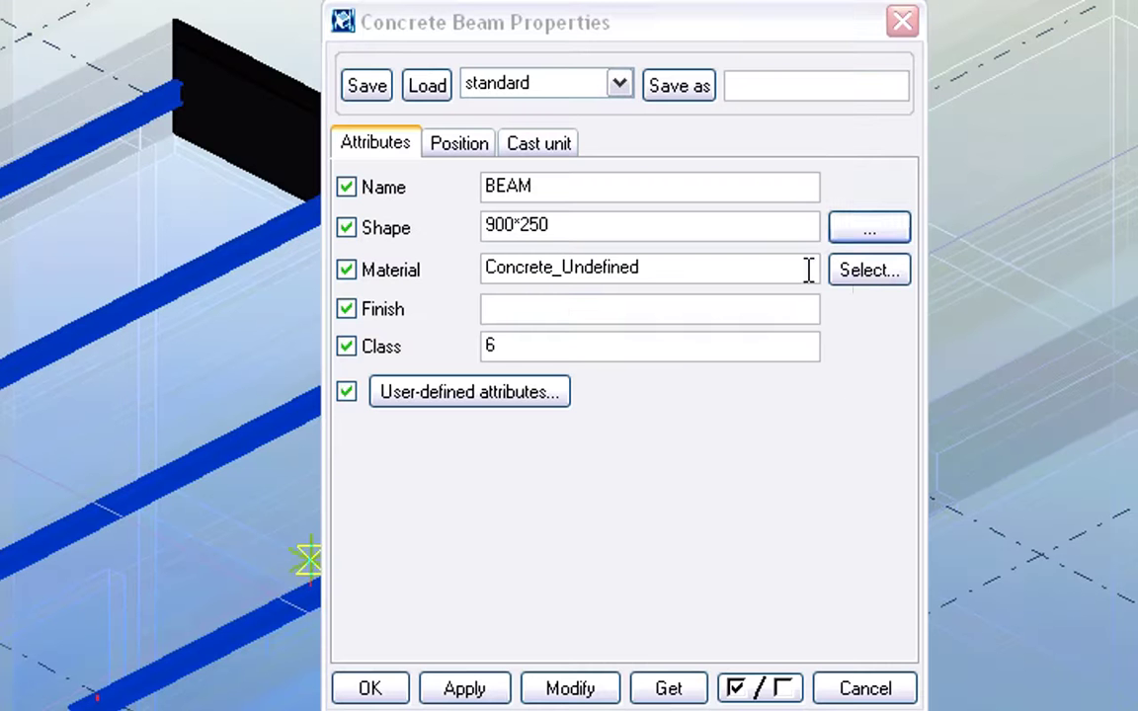
{"action": "left_click", "coordinate": [855, 271]}
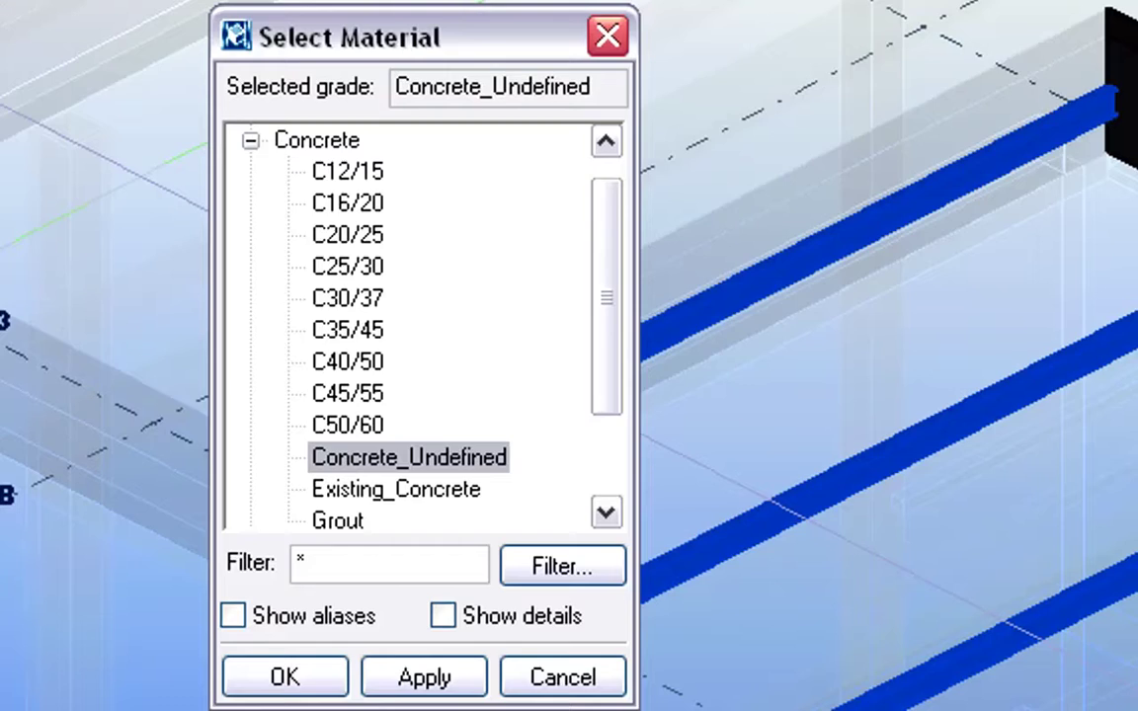
{"action": "left_click", "coordinate": [363, 246]}
{"action": "left_click", "coordinate": [285, 677]}
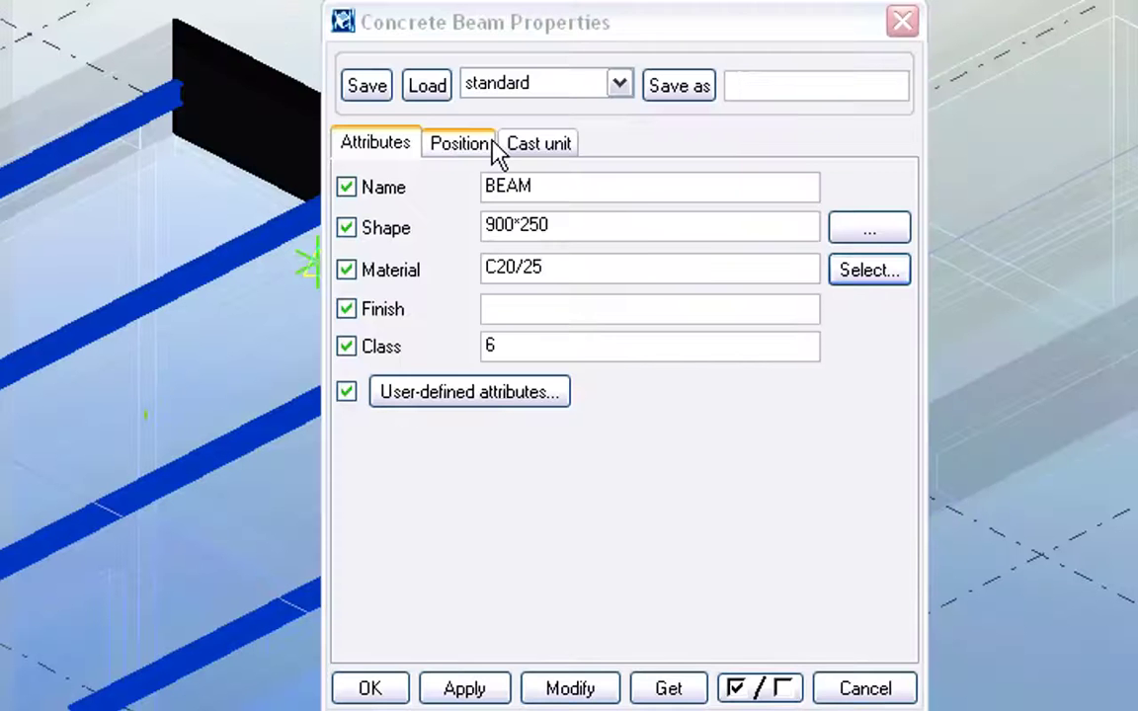
Align the beam on plane Right and place it along the black beam's top edge
{"action": "left_click", "coordinate": [496, 148]}
{"action": "left_click", "coordinate": [613, 214]}
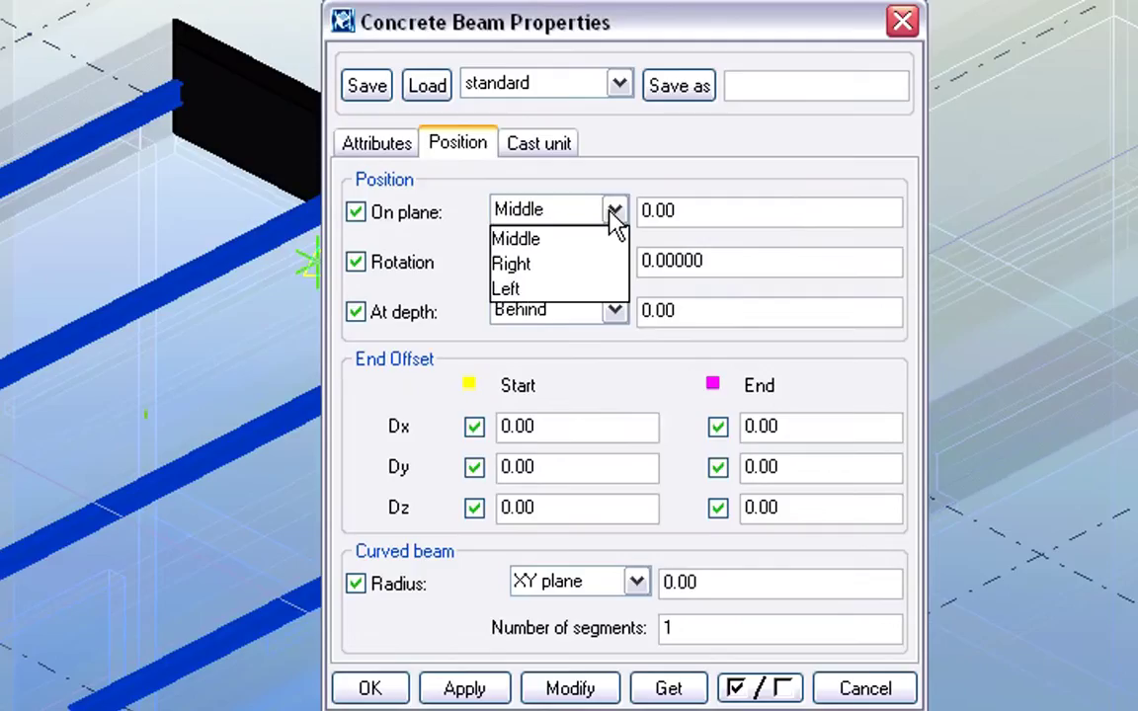
{"action": "left_click", "coordinate": [595, 282]}
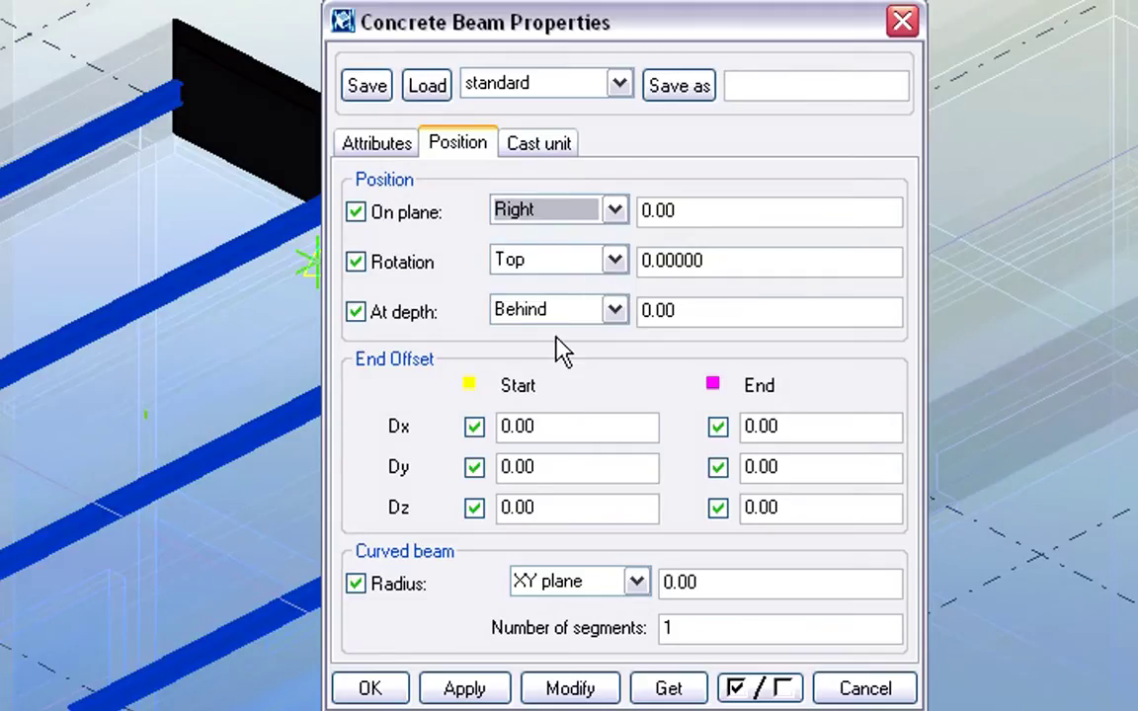
{"action": "left_click", "coordinate": [457, 691]}
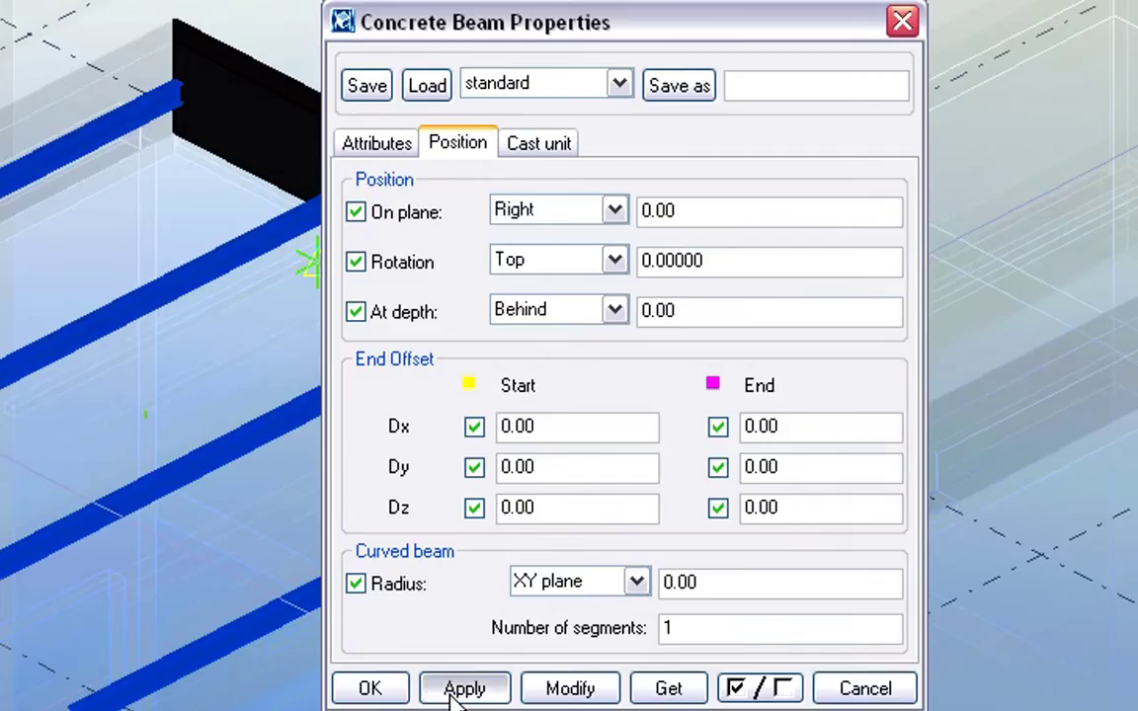
{"action": "left_click", "coordinate": [368, 689]}
{"action": "left_click", "coordinate": [200, 36]}
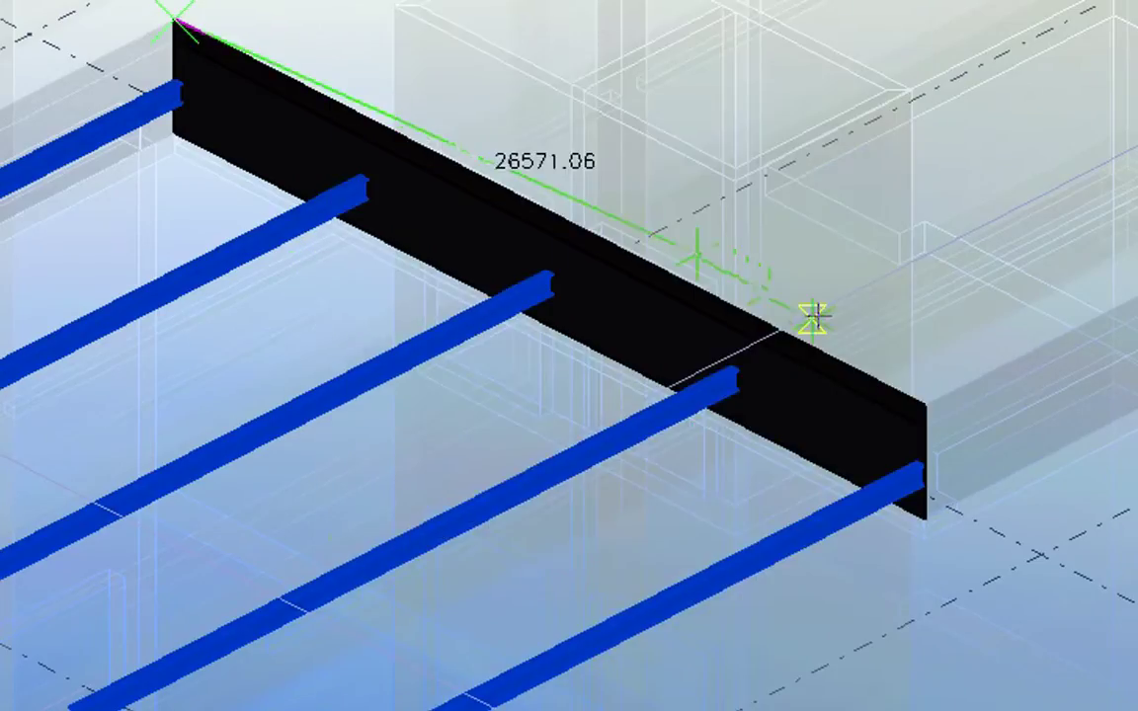
{"action": "left_click", "coordinate": [943, 417]}
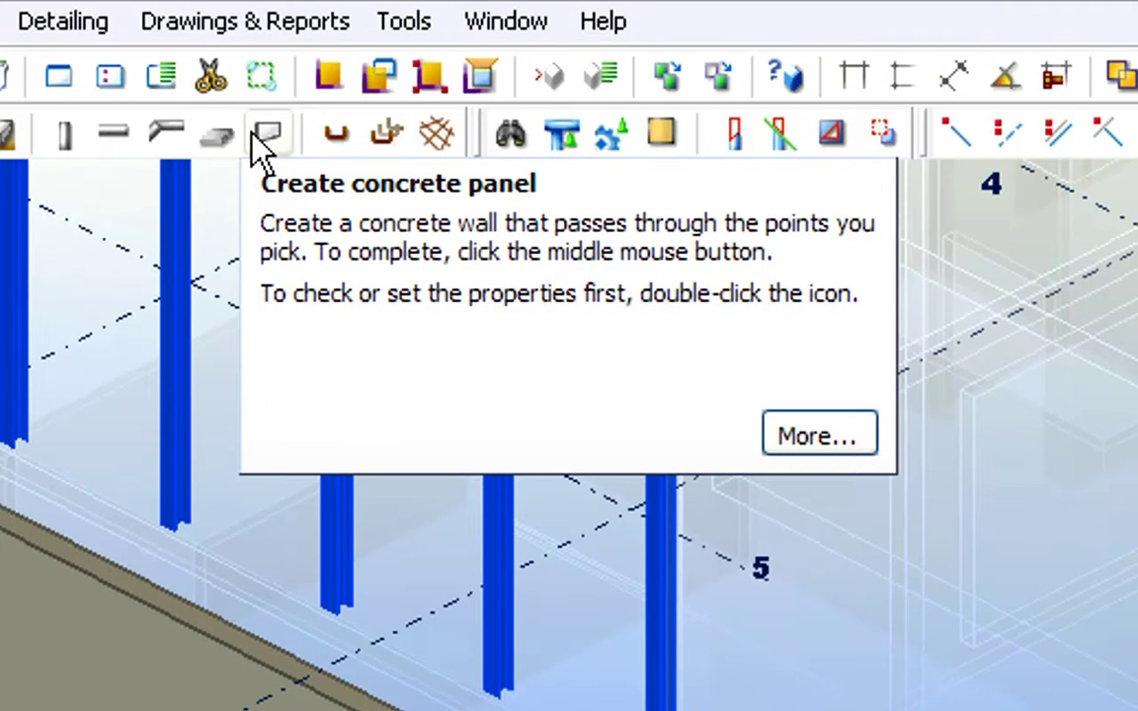
Place a 3300*300 C25/30 concrete panel, about 19425 long, beneath the columns
{"action": "double_click", "coordinate": [259, 138]}
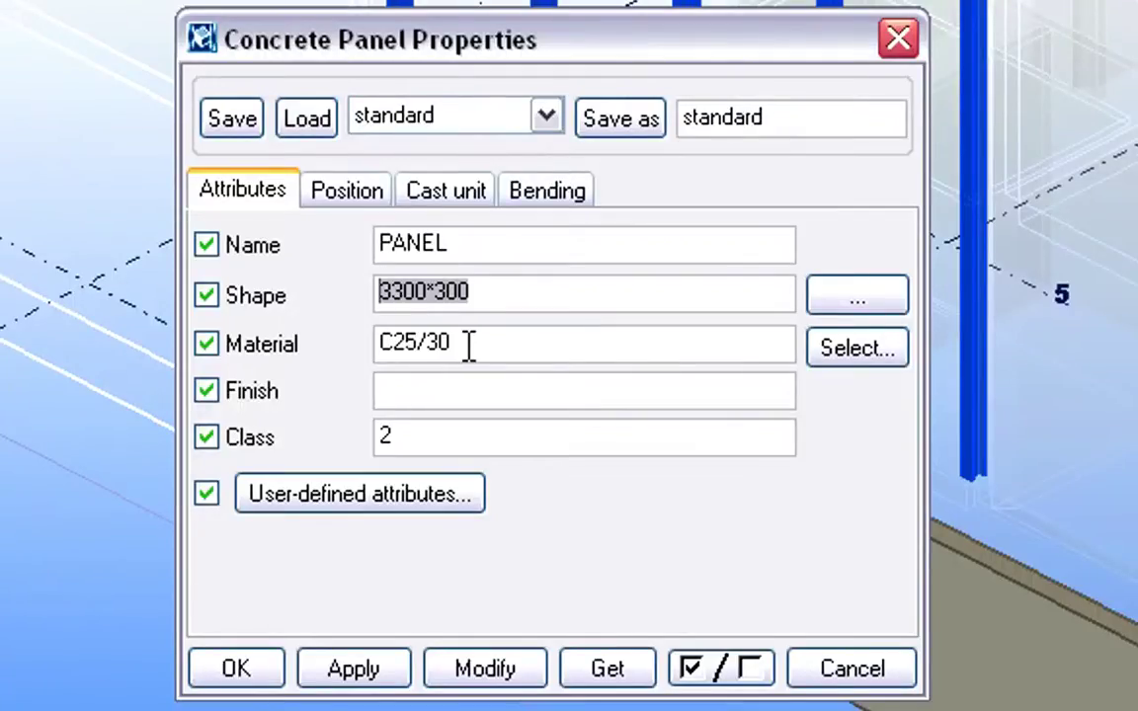
{"action": "left_click_drag", "start_coordinate": [454, 345], "coordinate": [378, 343]}
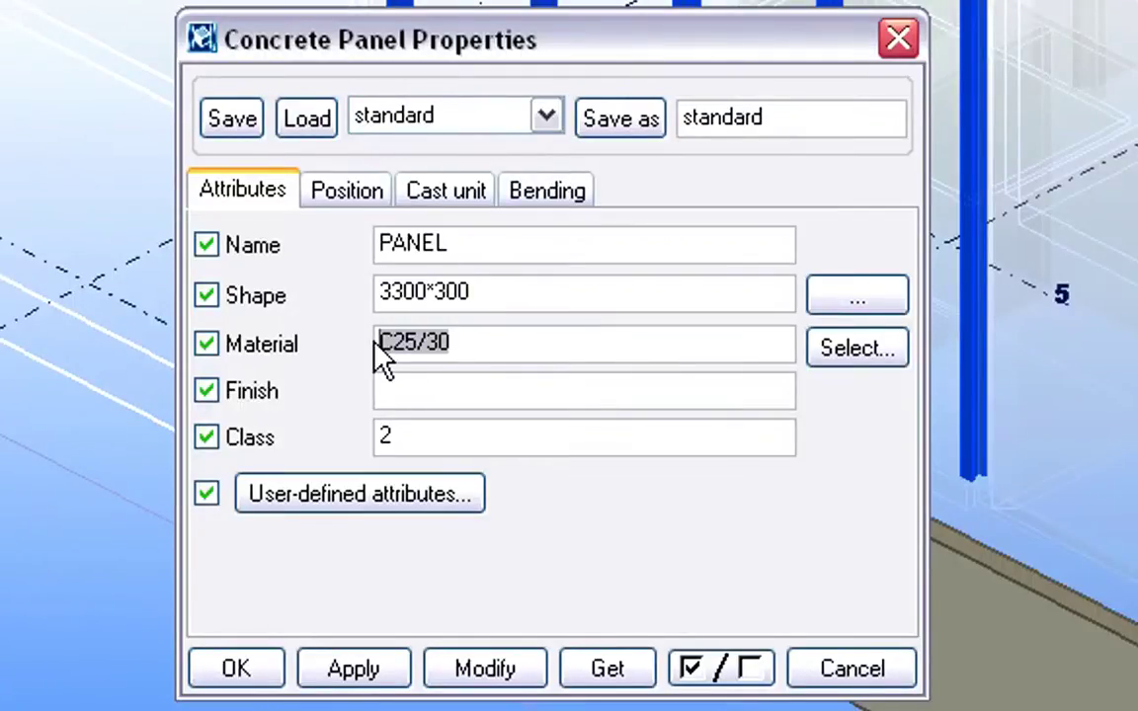
{"action": "left_click", "coordinate": [269, 675]}
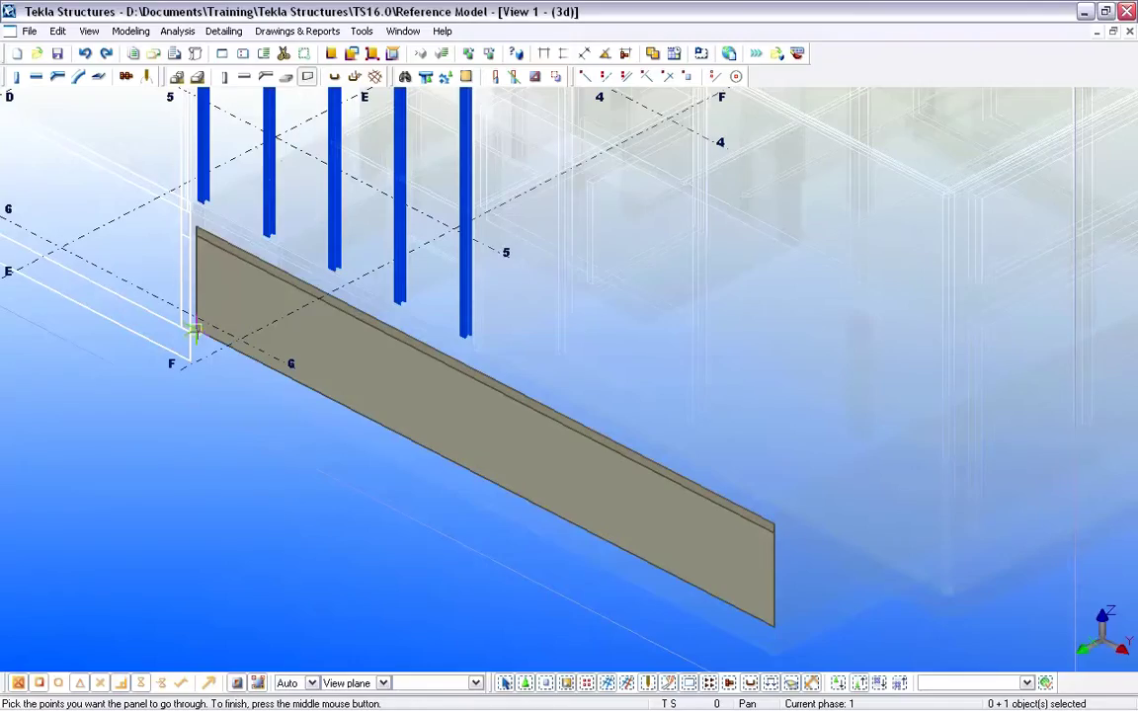
{"action": "left_click", "coordinate": [194, 329]}
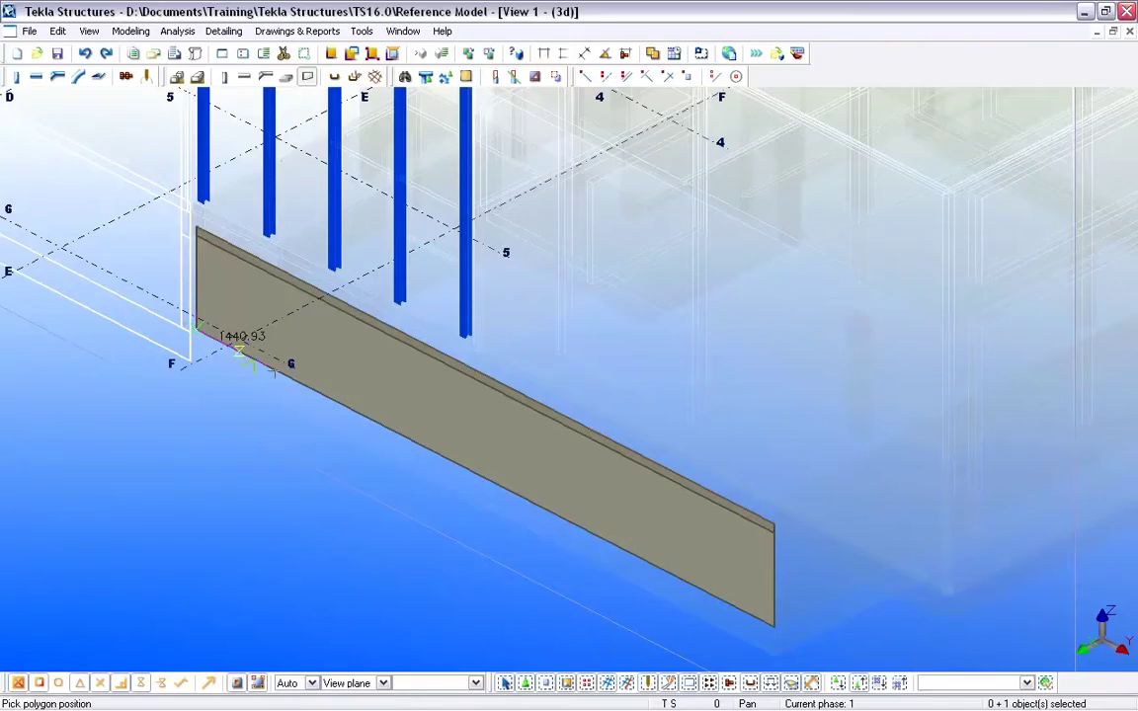
{"action": "left_click", "coordinate": [774, 626]}
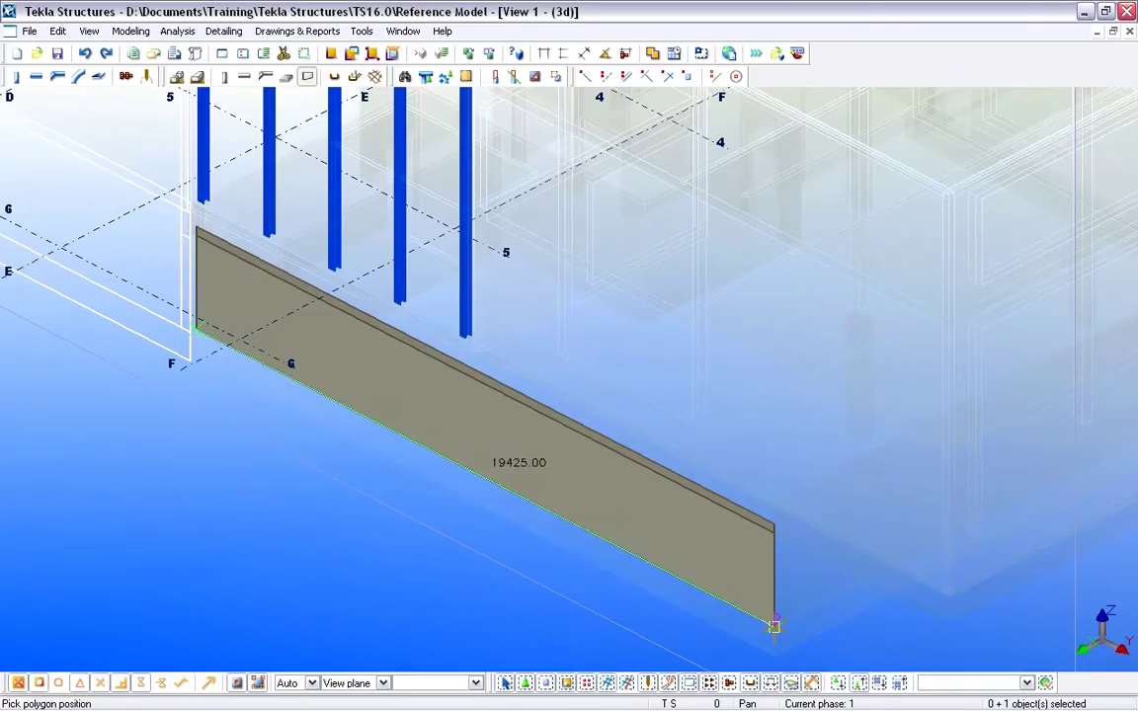
{"action": "middle_click", "coordinate": [773, 627]}
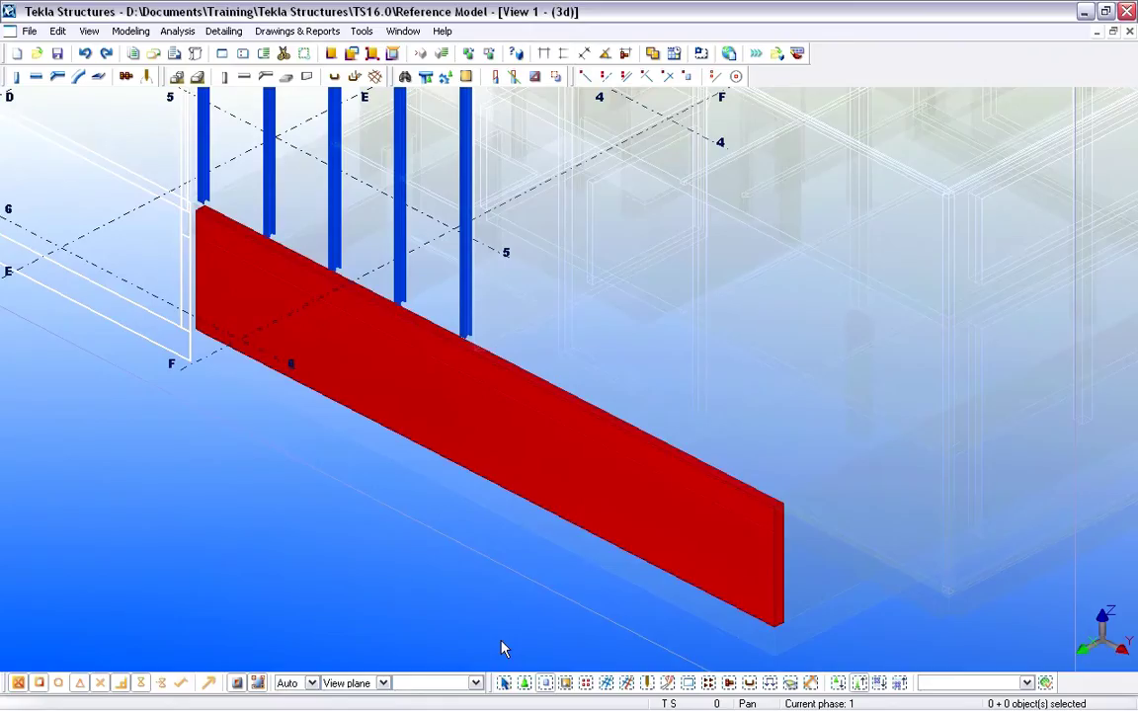
{"action": "key", "text": "Home"}
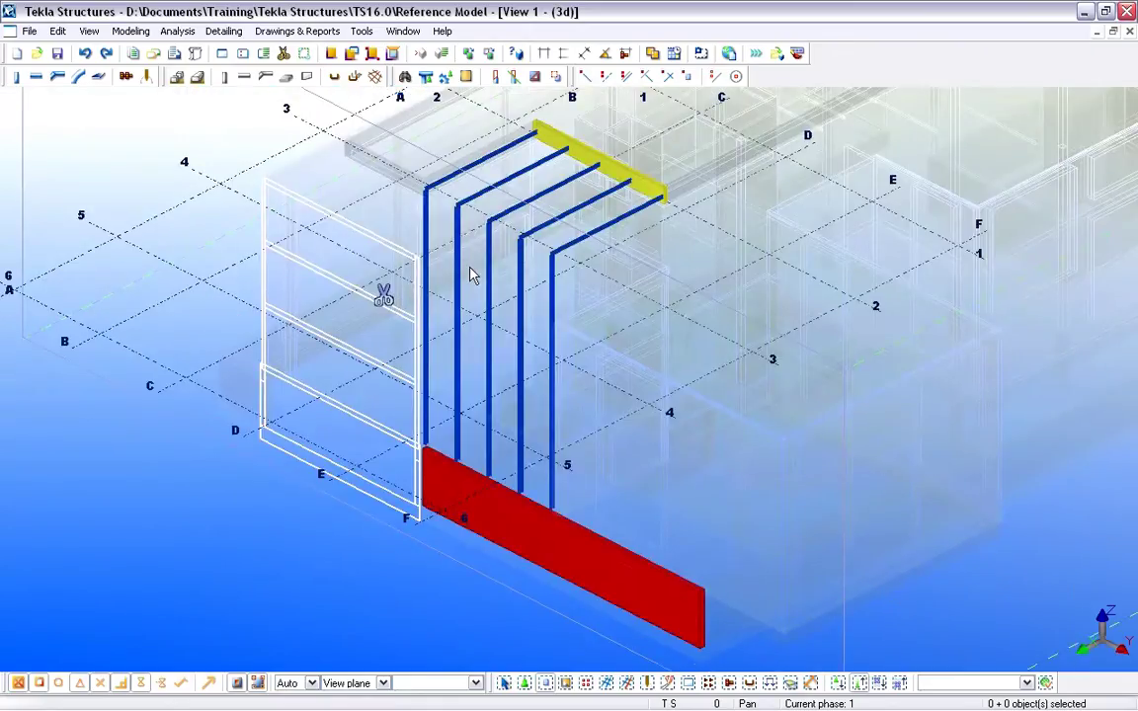
Open the Component Catalog and switch its category list to Favorites
{"action": "scroll", "coordinate": [472, 221], "scroll_direction": "up", "scroll_amount": 5}
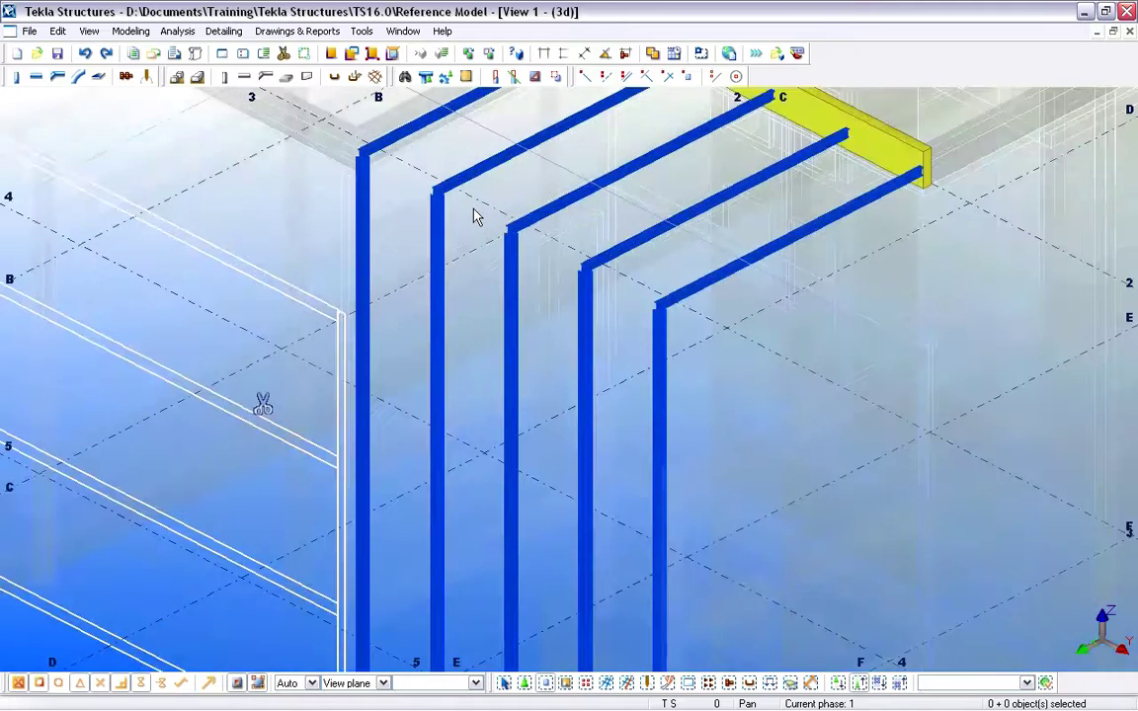
{"action": "scroll", "coordinate": [473, 216], "scroll_direction": "up", "scroll_amount": 5}
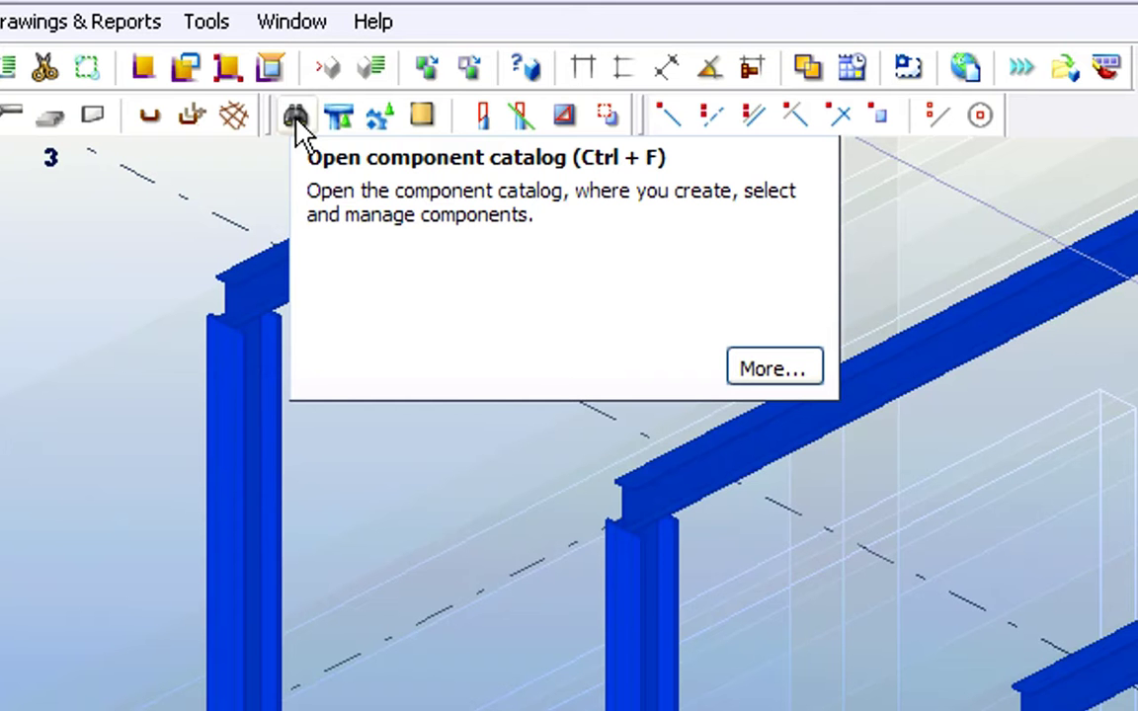
{"action": "left_click", "coordinate": [296, 116]}
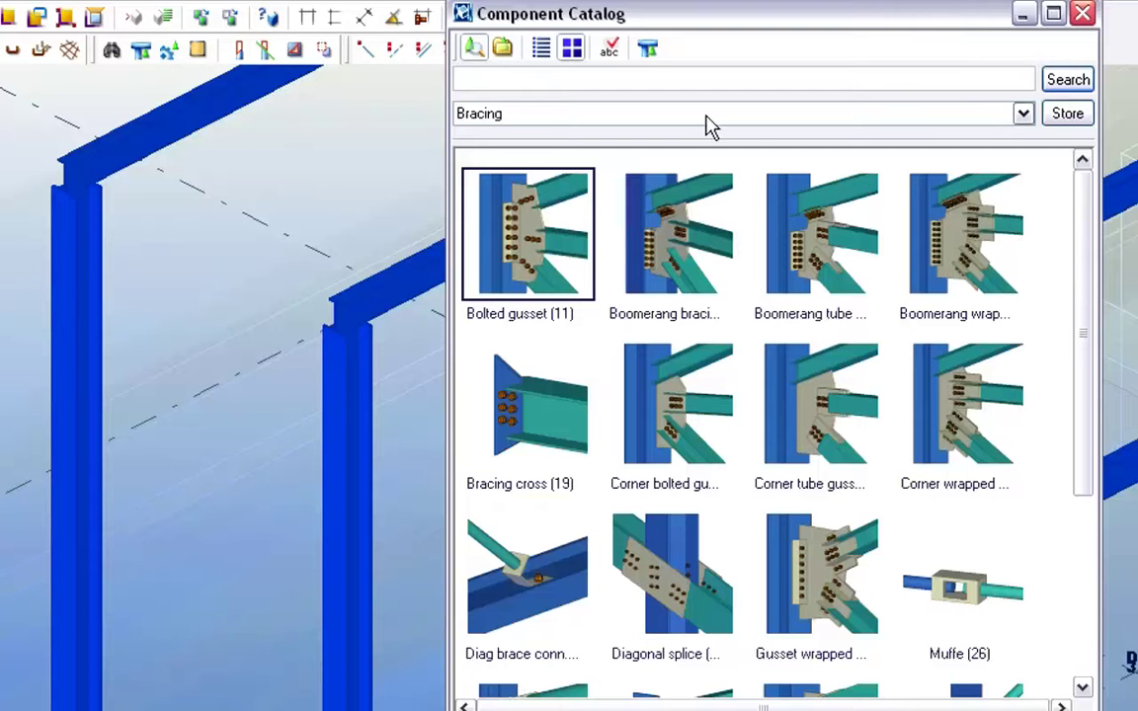
{"action": "left_click", "coordinate": [1024, 116]}
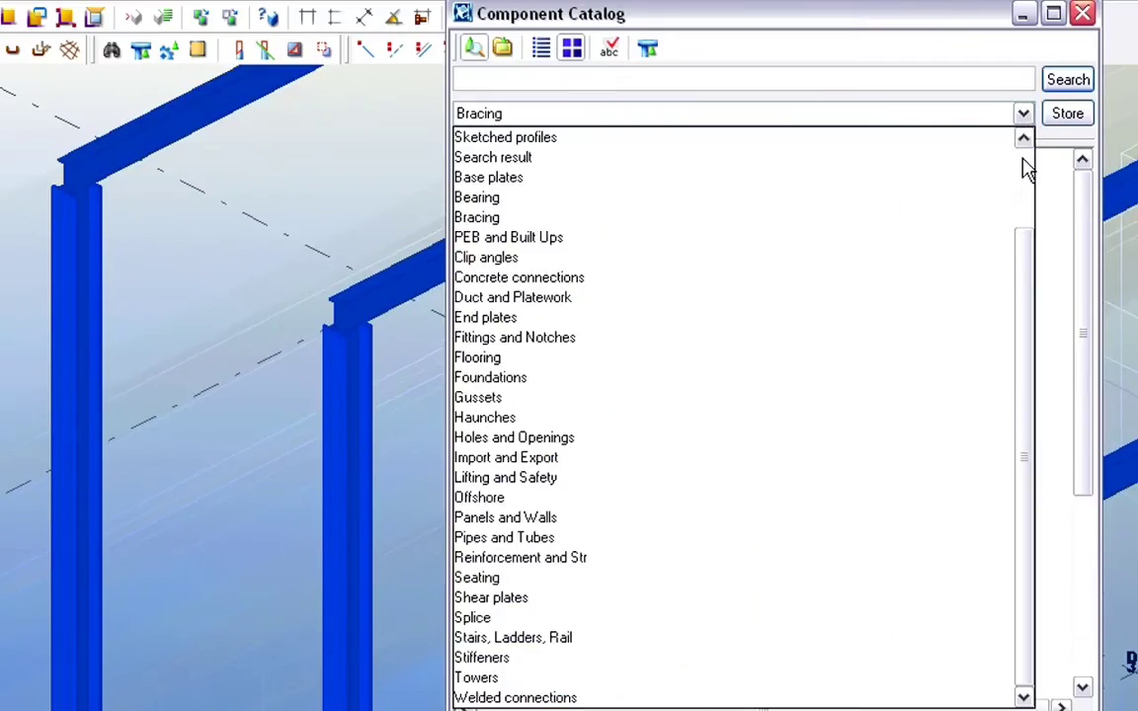
{"action": "left_click_drag", "start_coordinate": [1023, 251], "coordinate": [1028, 178]}
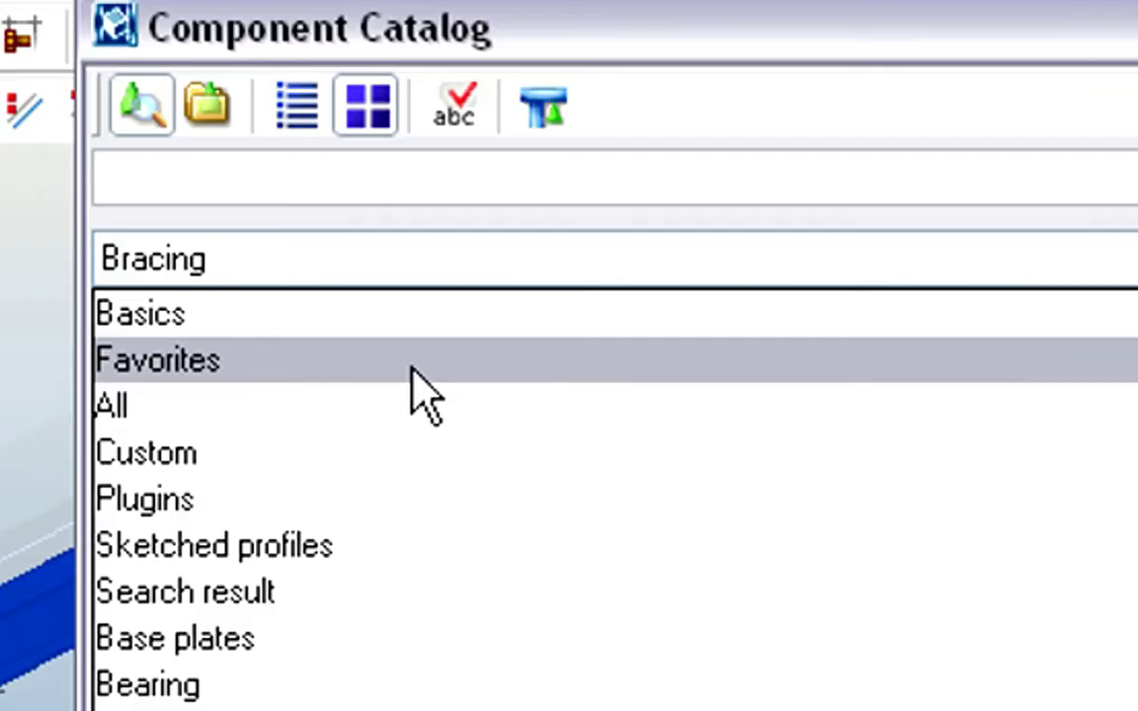
{"action": "left_click", "coordinate": [412, 361]}
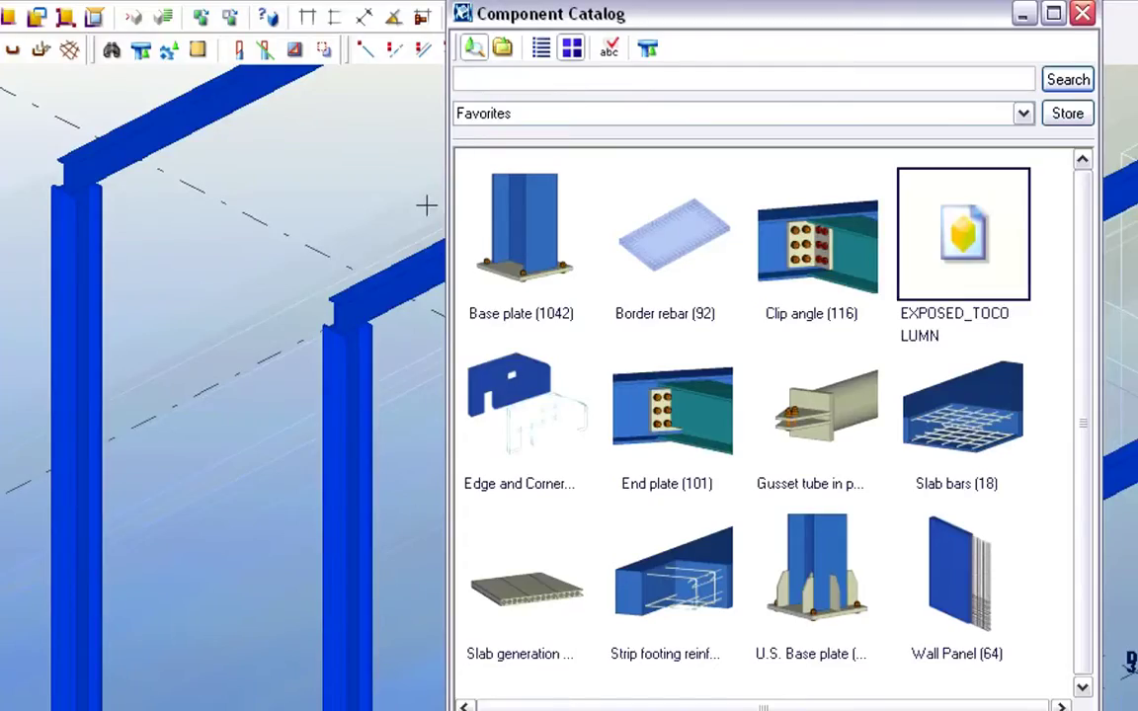
Join the steel beam's end to the concrete wall with a Clip angle (116) connection
{"action": "left_click", "coordinate": [158, 116]}
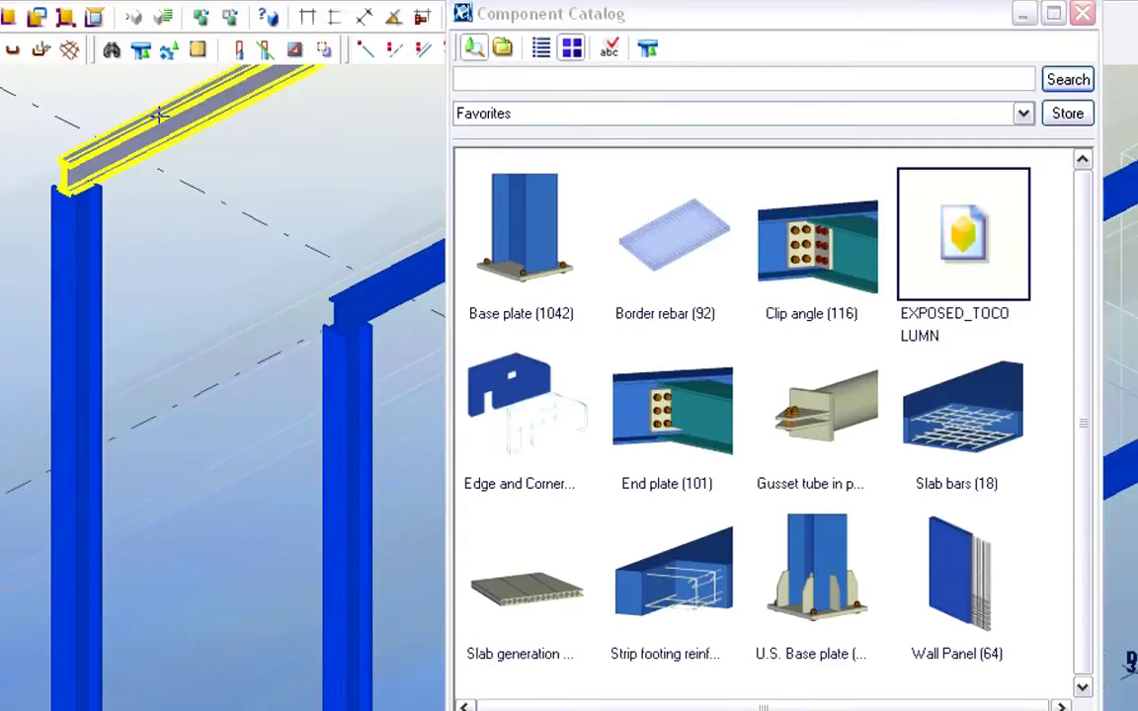
{"action": "left_click", "coordinate": [65, 267]}
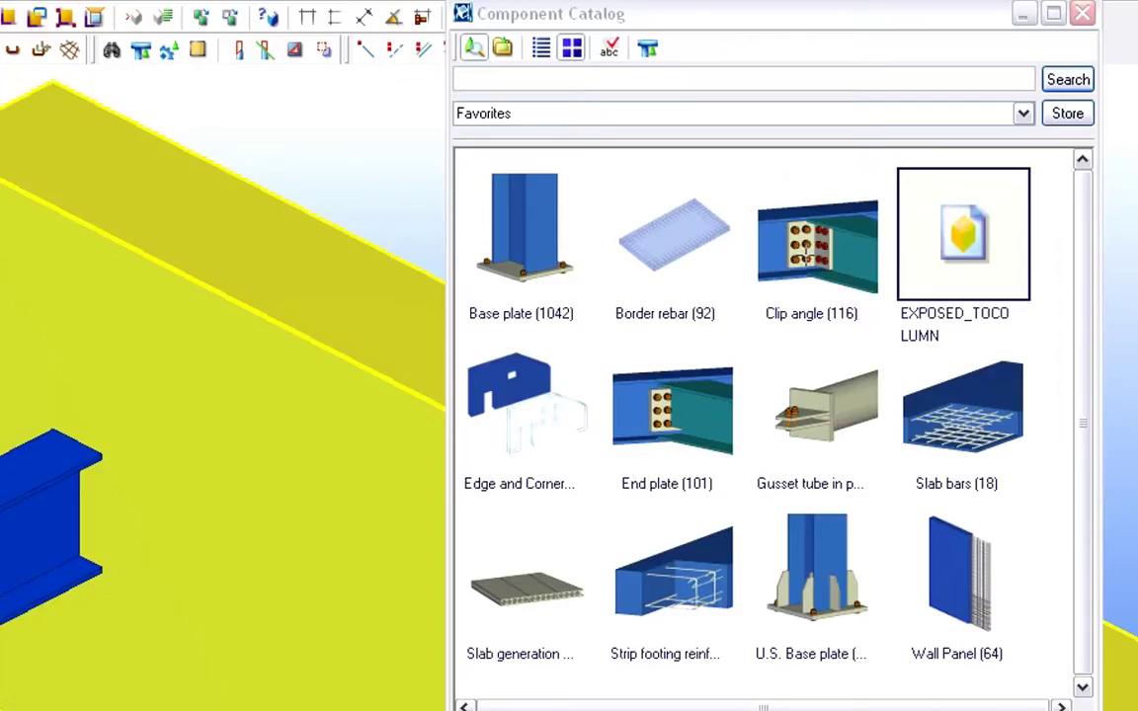
{"action": "left_click", "coordinate": [807, 251]}
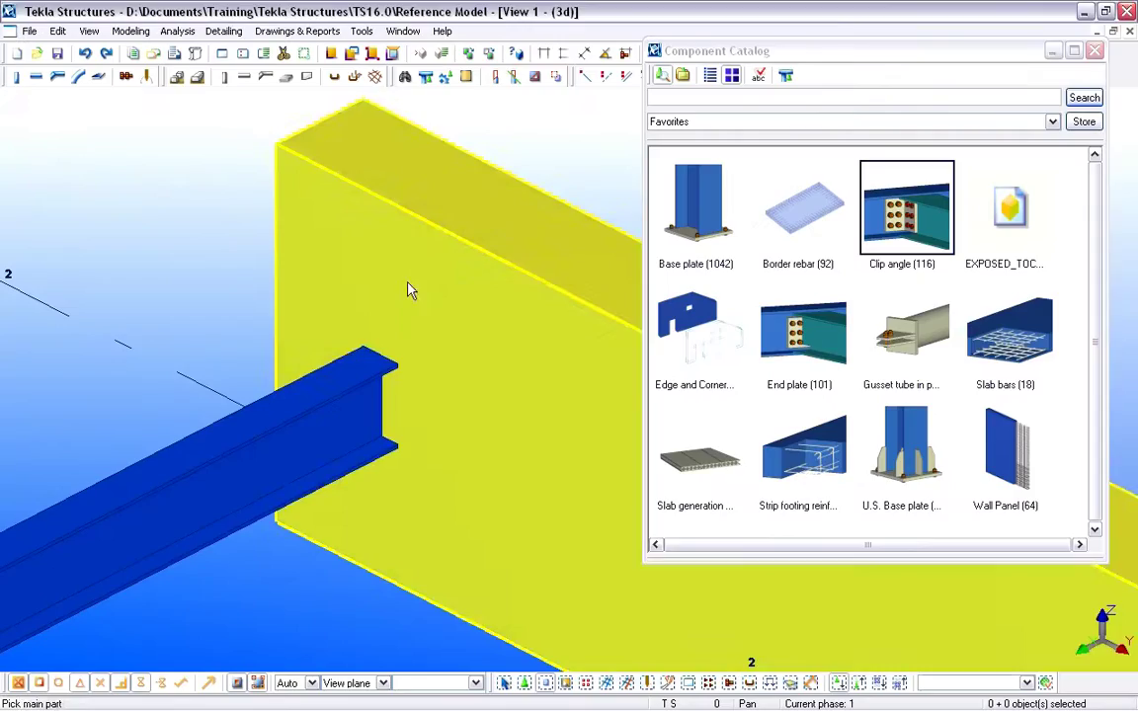
{"action": "left_click", "coordinate": [116, 341]}
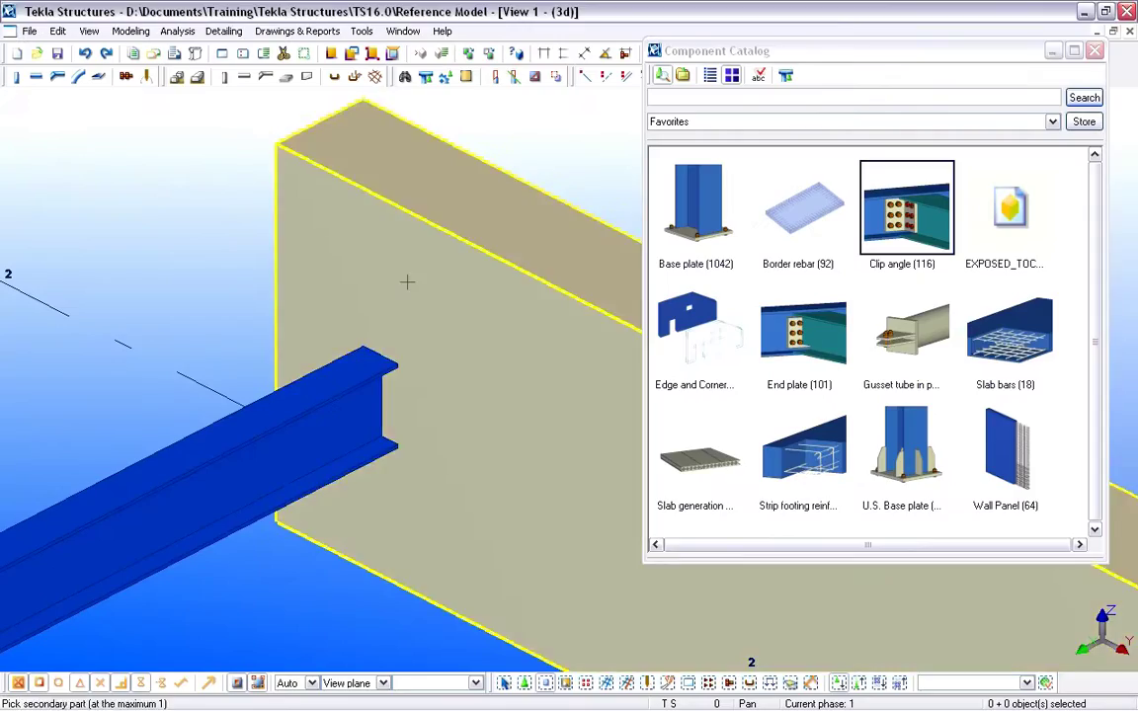
{"action": "left_click", "coordinate": [377, 374]}
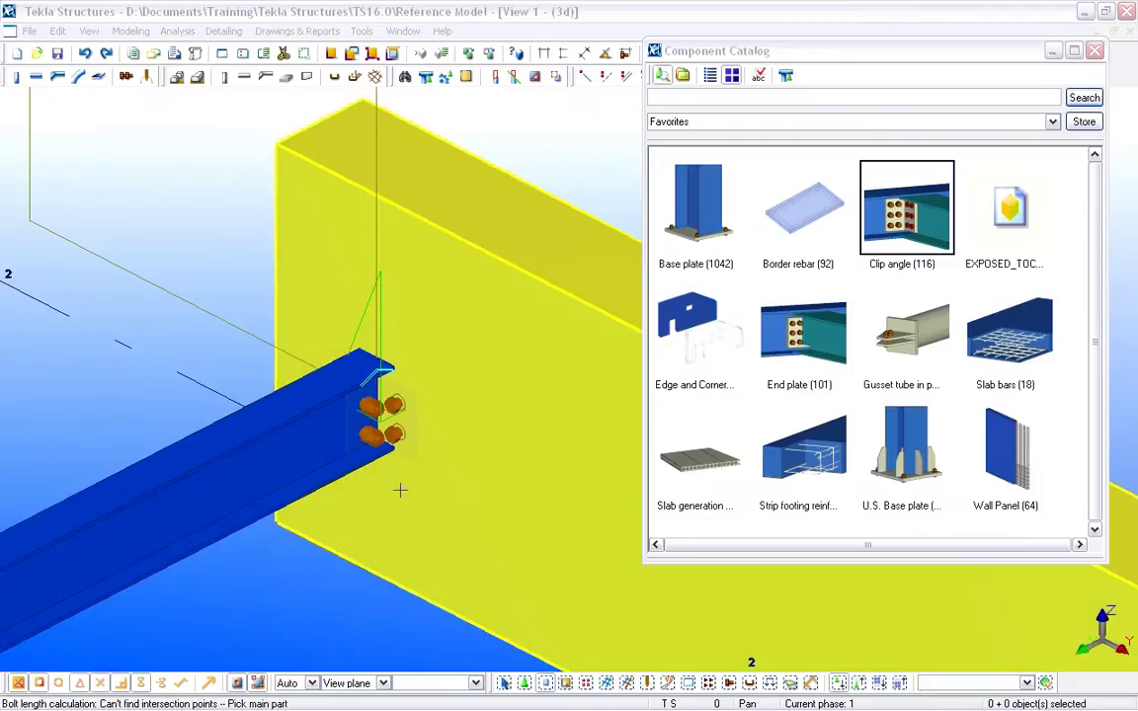
{"action": "scroll", "coordinate": [400, 488], "scroll_direction": "up", "scroll_amount": 5}
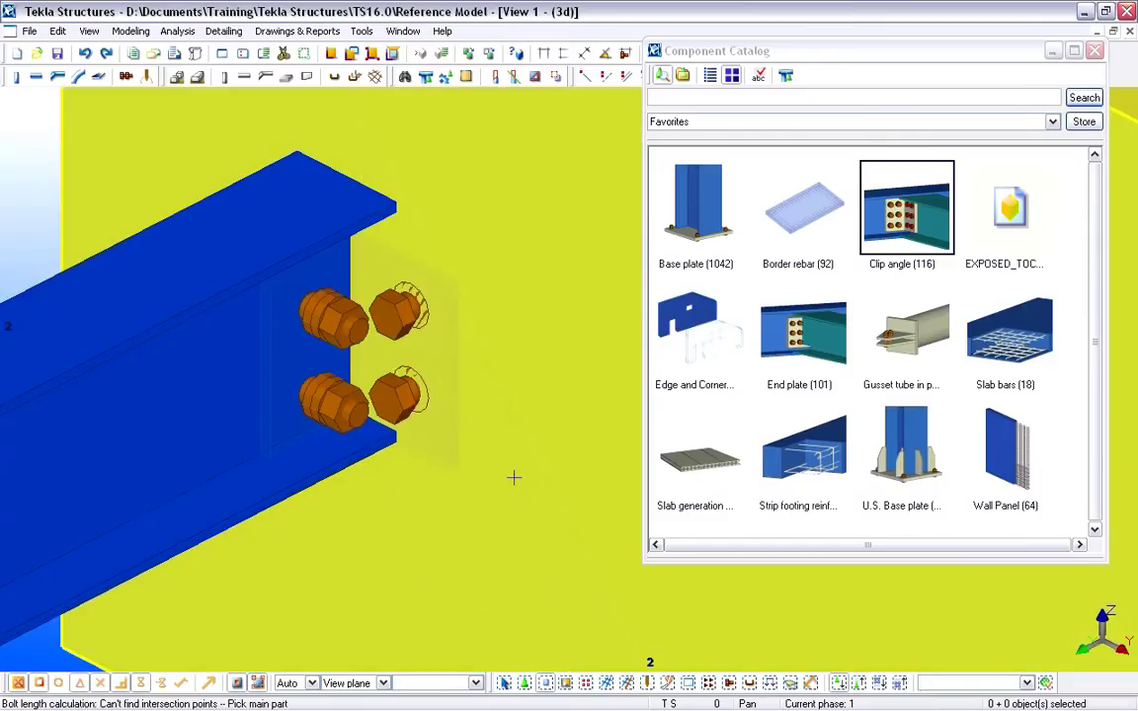
{"action": "left_click", "coordinate": [452, 447]}
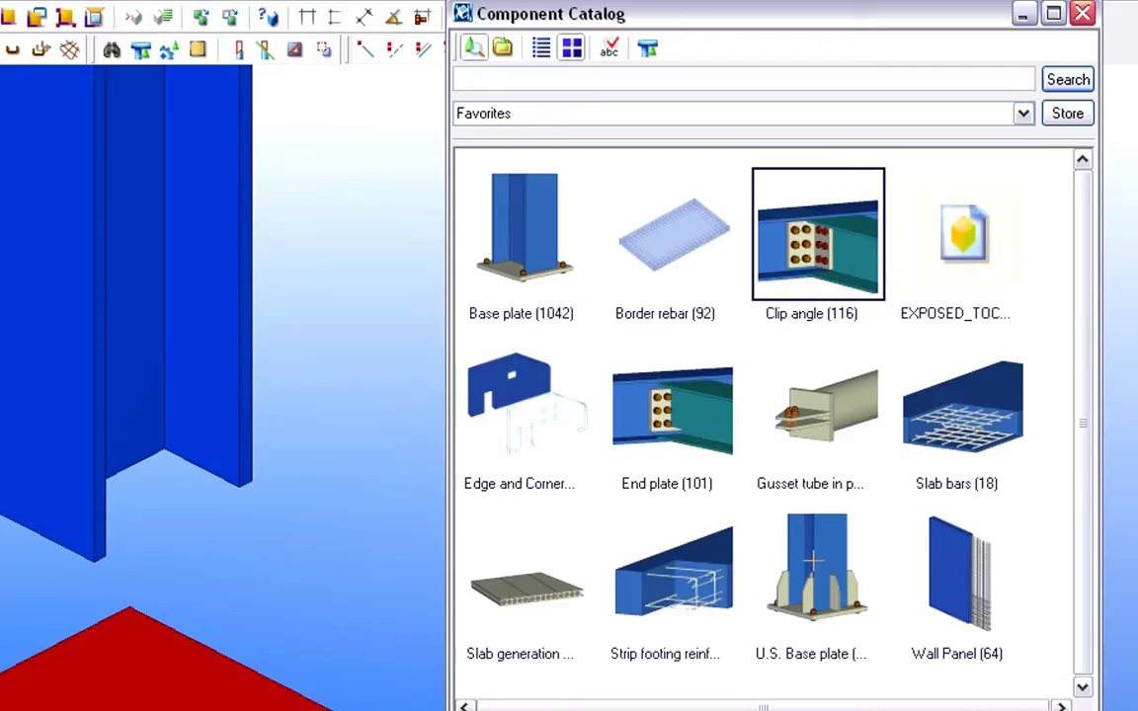
Place a U.S. Base plate (1047) with stiffeners and anchor bolts at the steel column's foot
{"action": "left_click", "coordinate": [812, 560]}
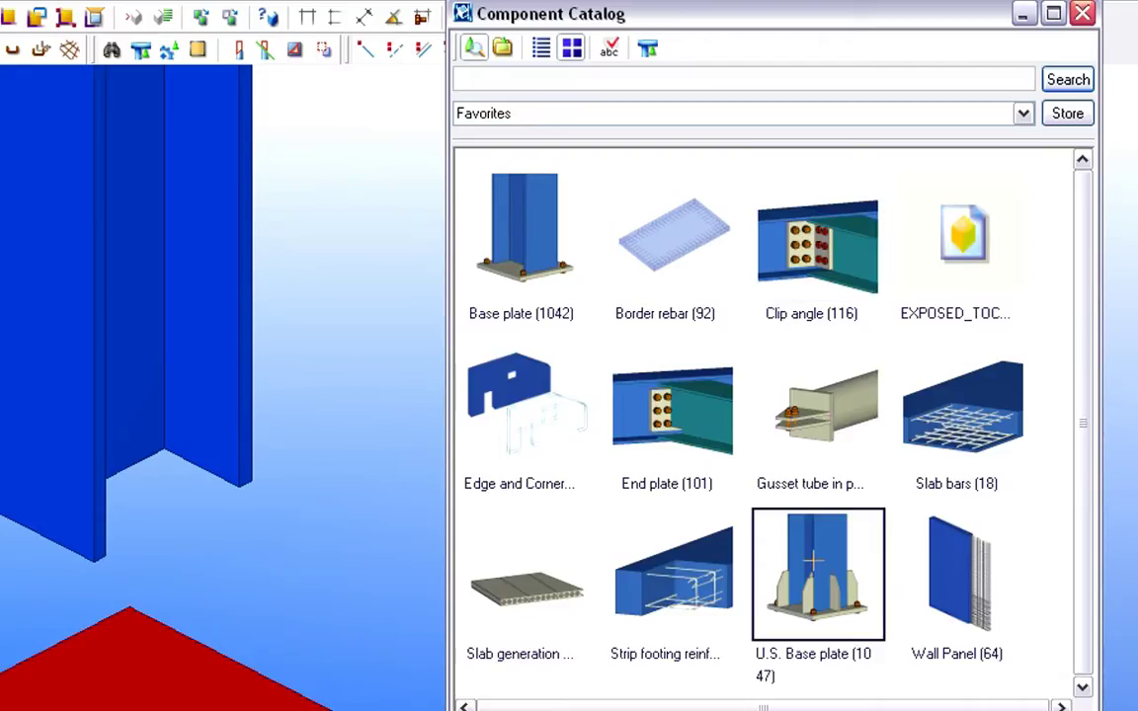
{"action": "double_click", "coordinate": [812, 560]}
{"action": "left_click", "coordinate": [155, 60]}
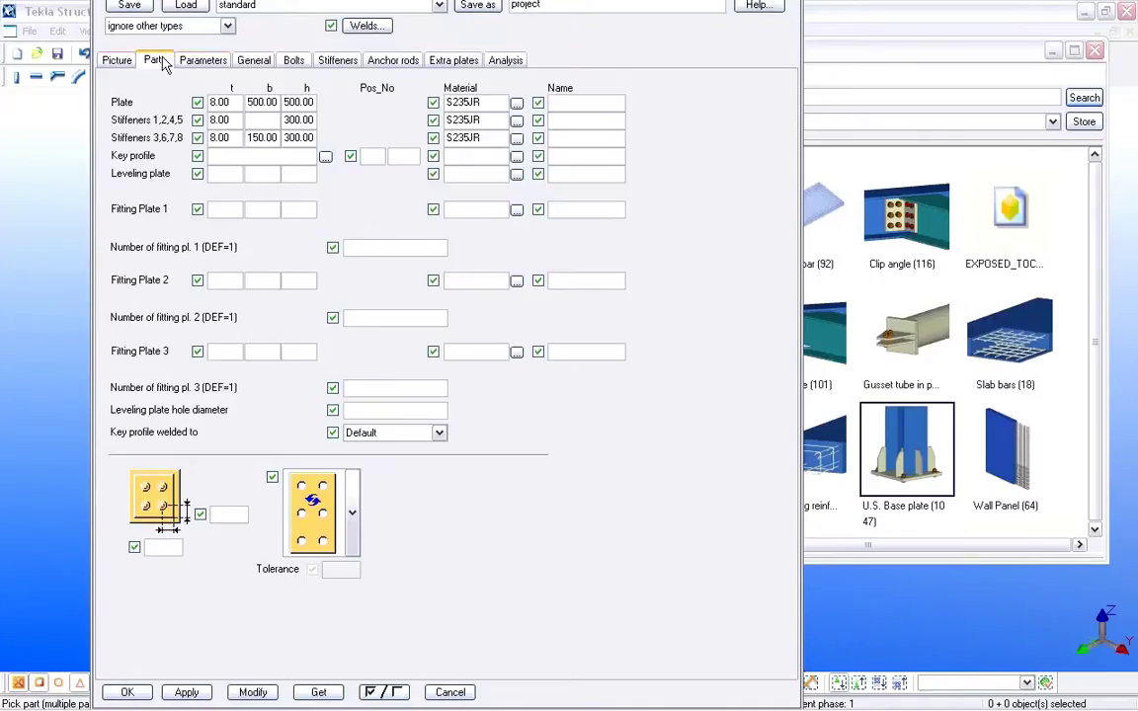
{"action": "left_click", "coordinate": [213, 61]}
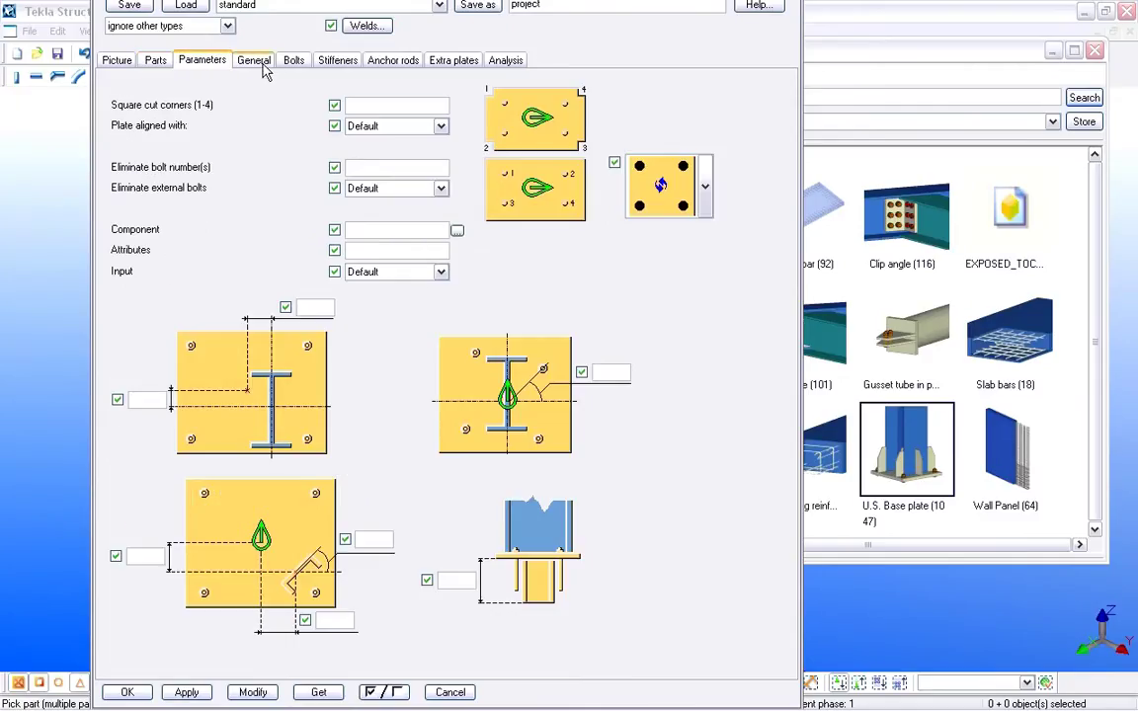
{"action": "left_click", "coordinate": [294, 65]}
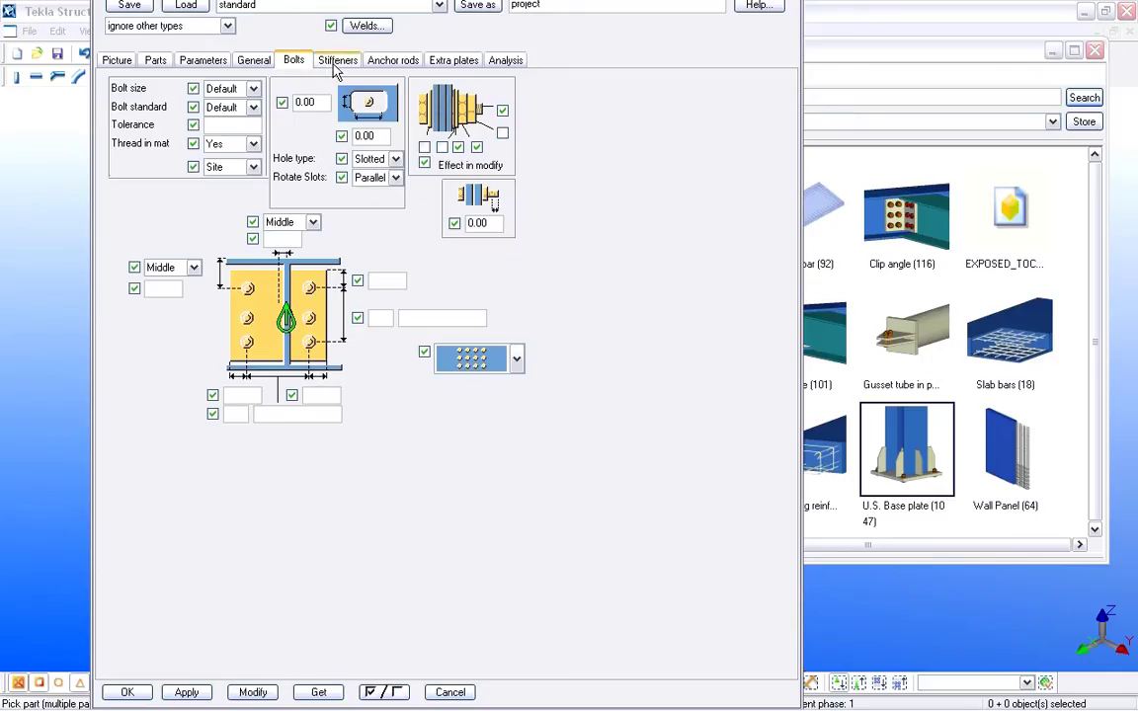
{"action": "left_click", "coordinate": [336, 65]}
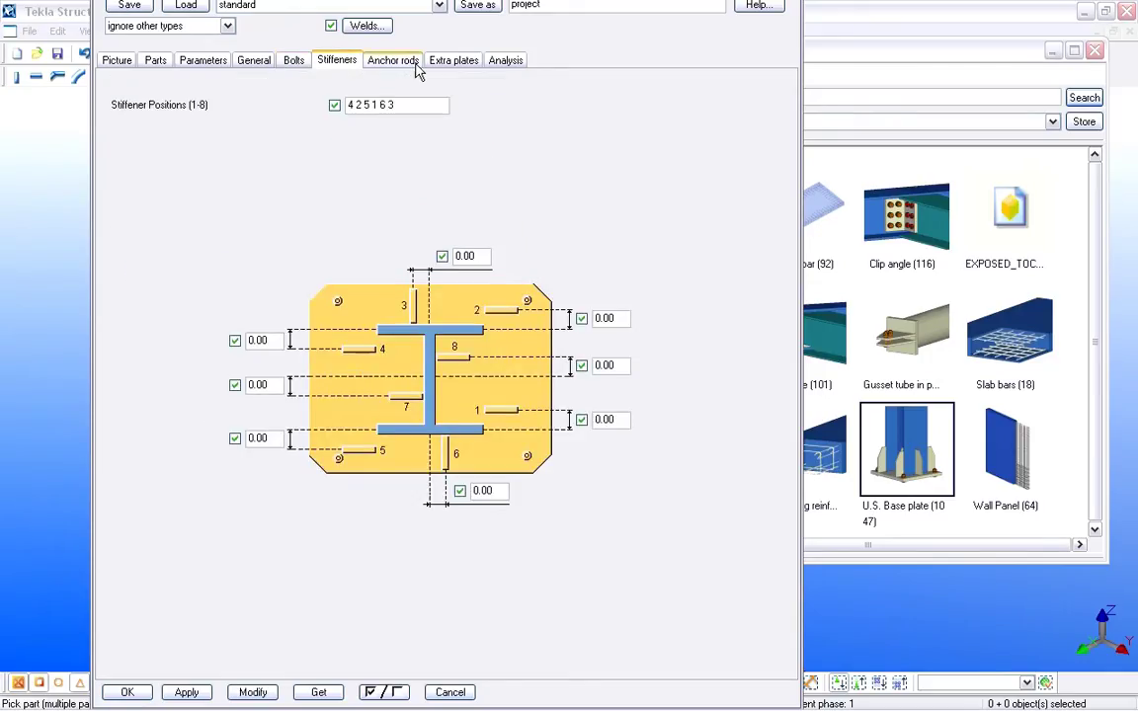
{"action": "left_click", "coordinate": [452, 63]}
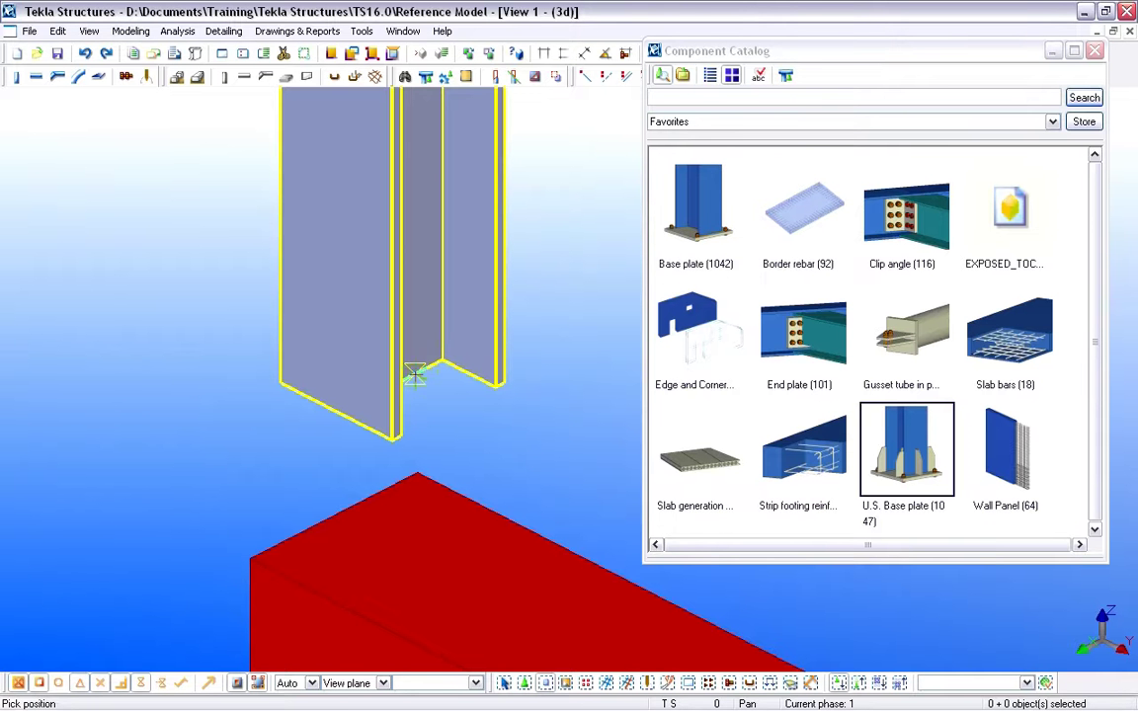
{"action": "left_click", "coordinate": [411, 374]}
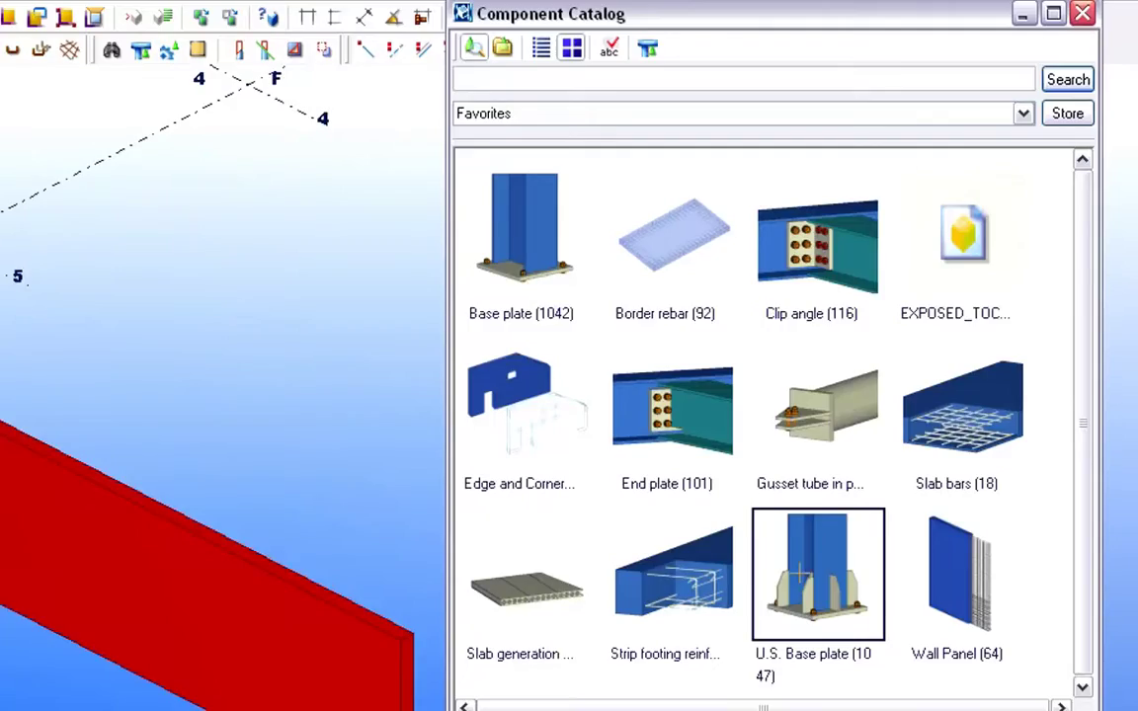
Add Wall Panel (64) rebar reinforcement to the red concrete wall panel
{"action": "left_click", "coordinate": [954, 578]}
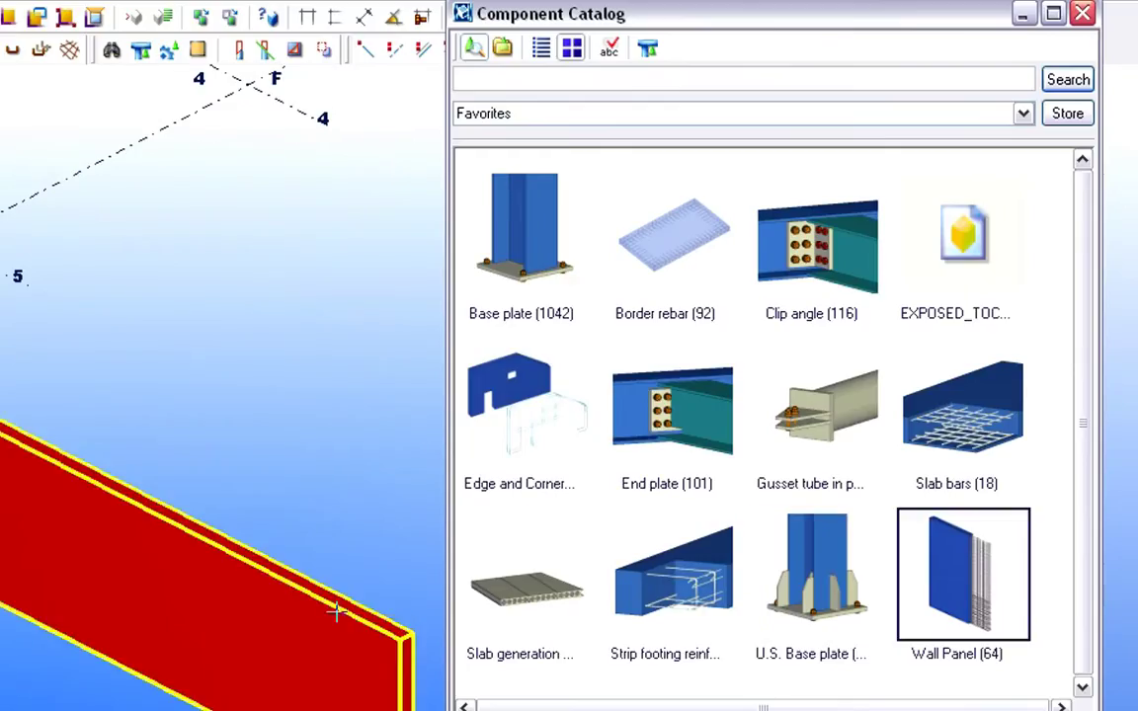
{"action": "scroll", "coordinate": [370, 561], "scroll_direction": "up", "scroll_amount": 5}
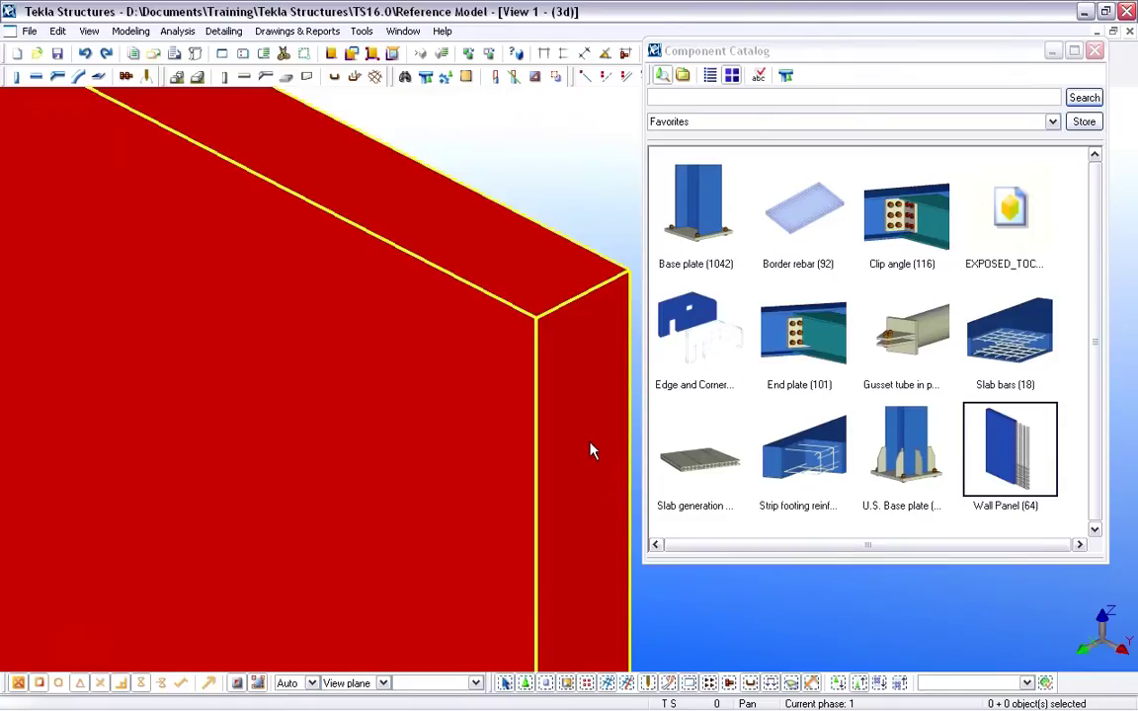
{"action": "left_click", "coordinate": [591, 450]}
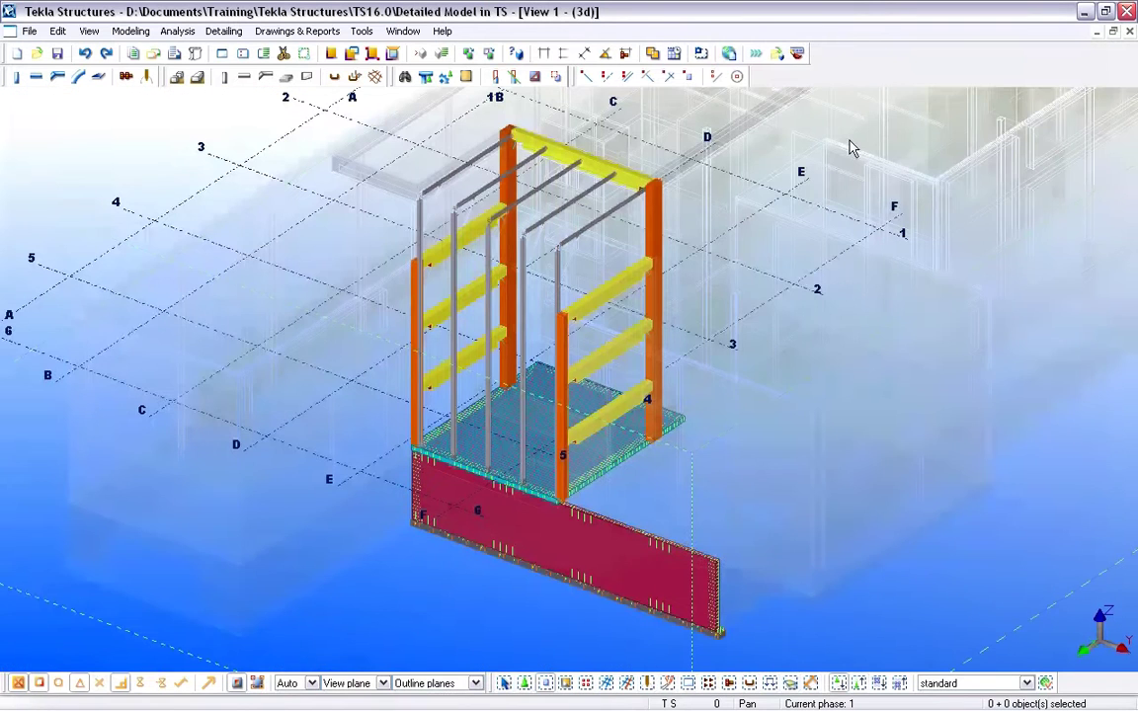
Hide the reference building, make concrete translucent to reveal the rebar, and select all objects
{"action": "left_click", "coordinate": [852, 147]}
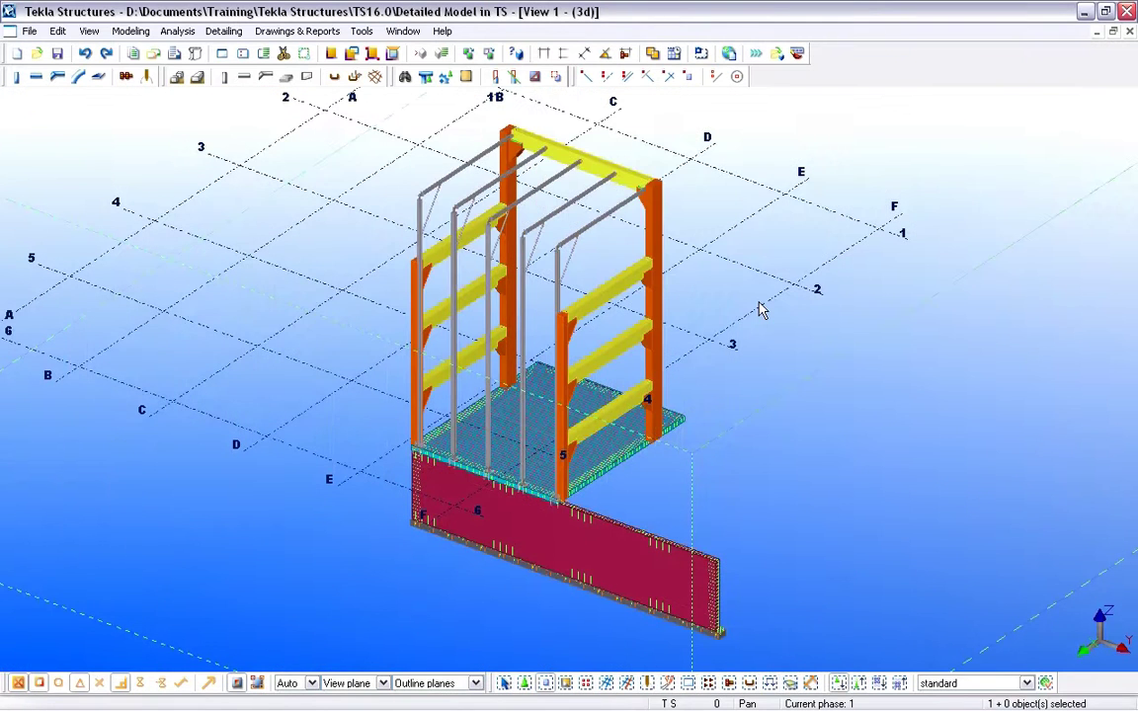
{"action": "scroll", "coordinate": [761, 310], "scroll_direction": "up", "scroll_amount": 5}
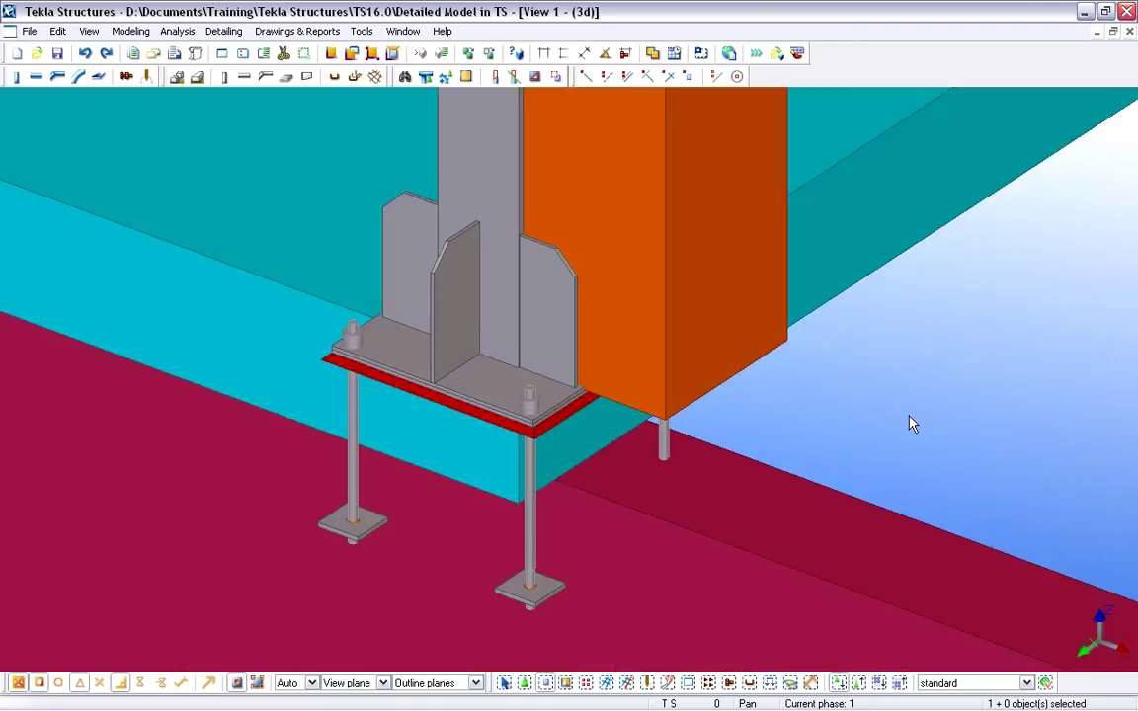
{"action": "key", "text": "ctrl+2"}
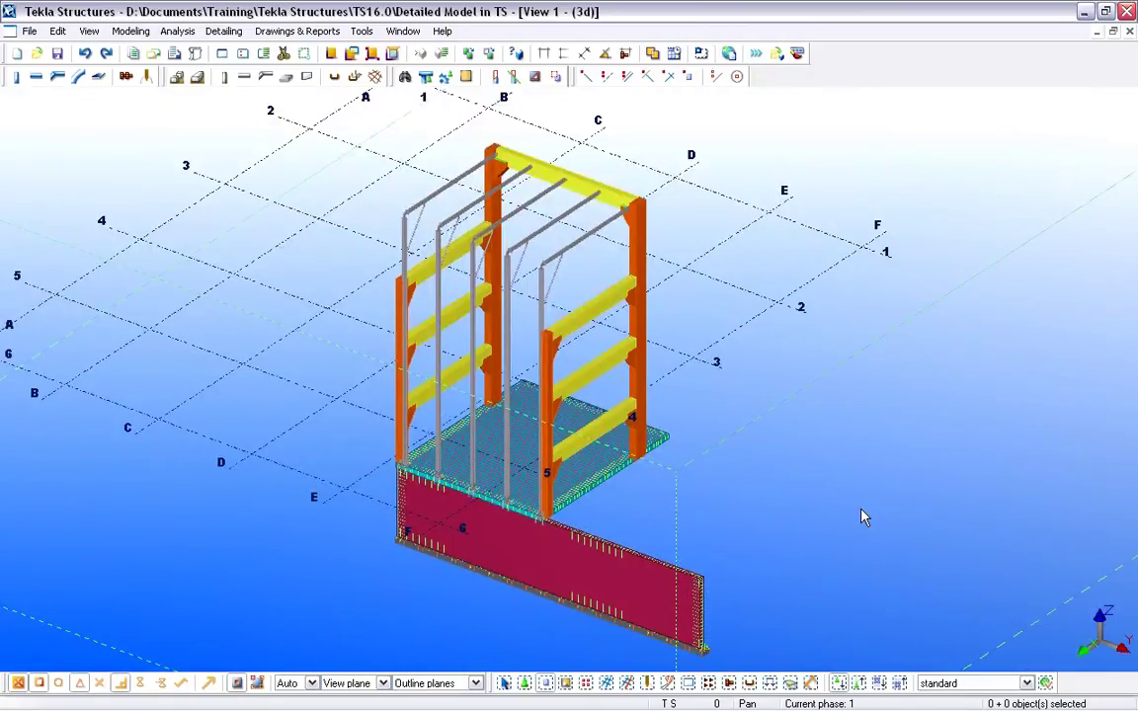
{"action": "key", "text": "ctrl+a"}
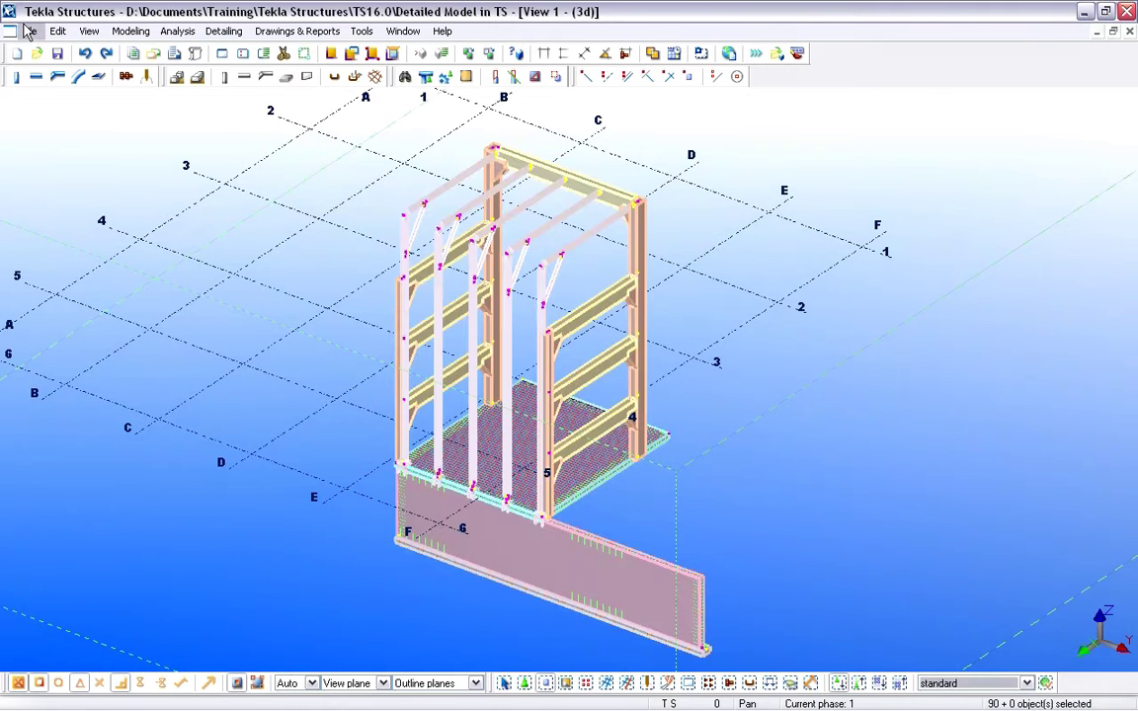
Set up an IFC export with output file 'structural model' and Compression set to Yes
{"action": "left_click", "coordinate": [30, 32]}
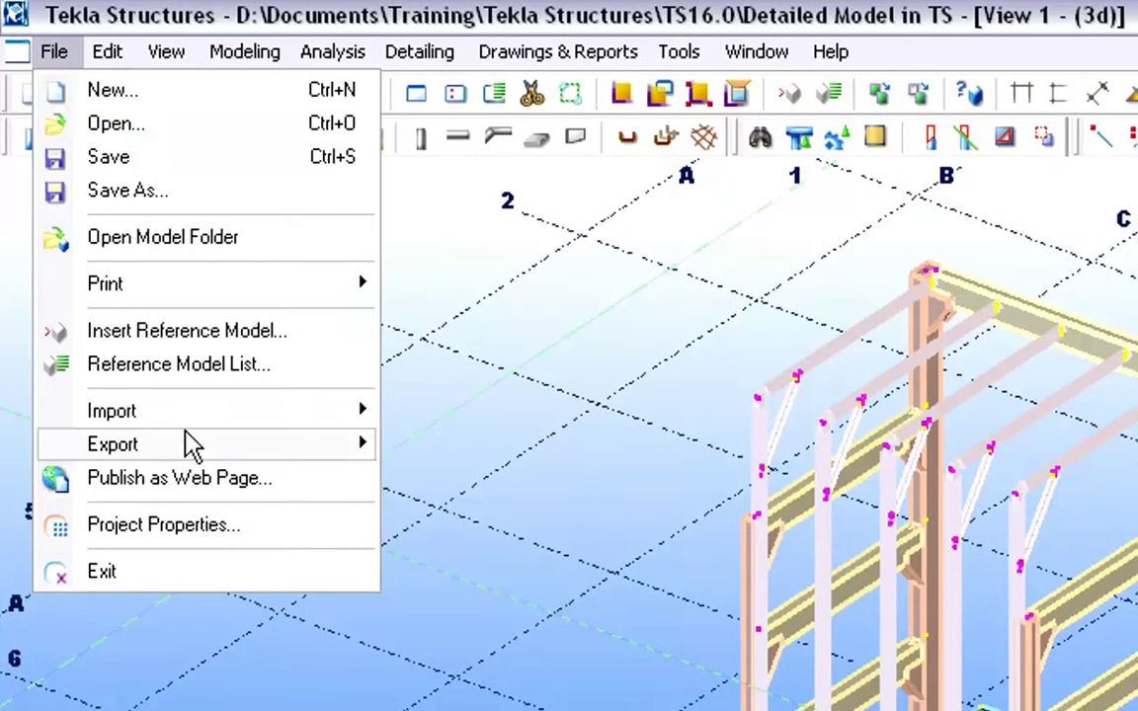
{"action": "mouse_move", "coordinate": [184, 450]}
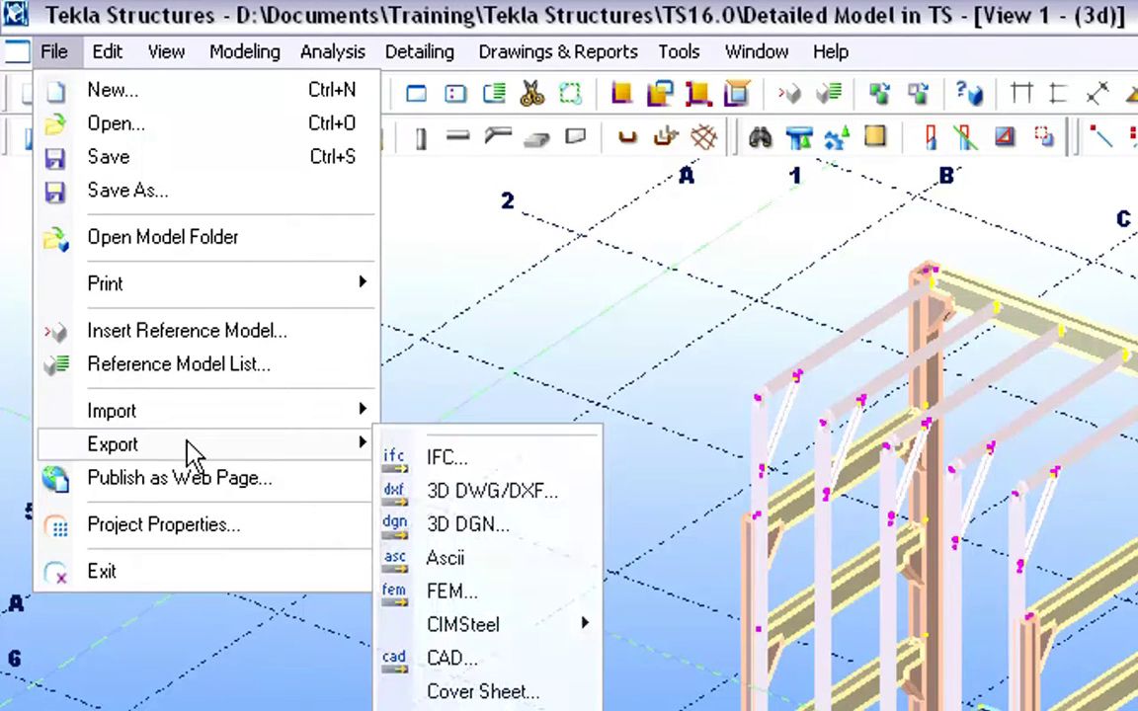
{"action": "left_click", "coordinate": [441, 457]}
{"action": "double_click", "coordinate": [645, 261]}
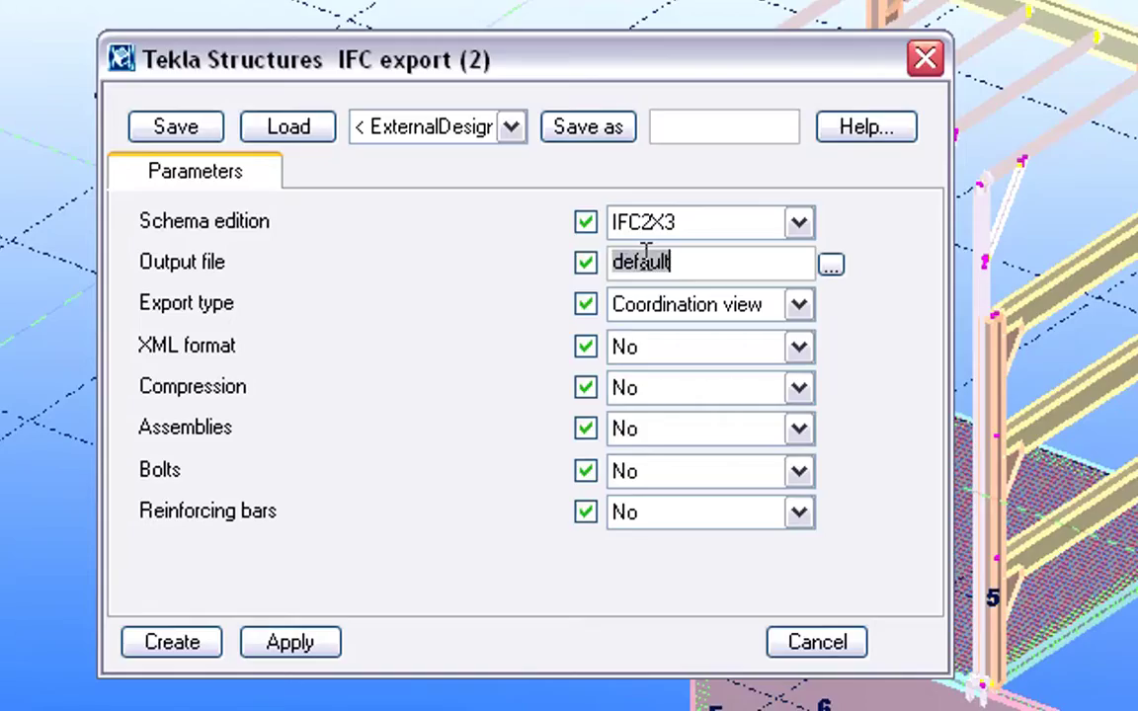
{"action": "type", "text": "structural model"}
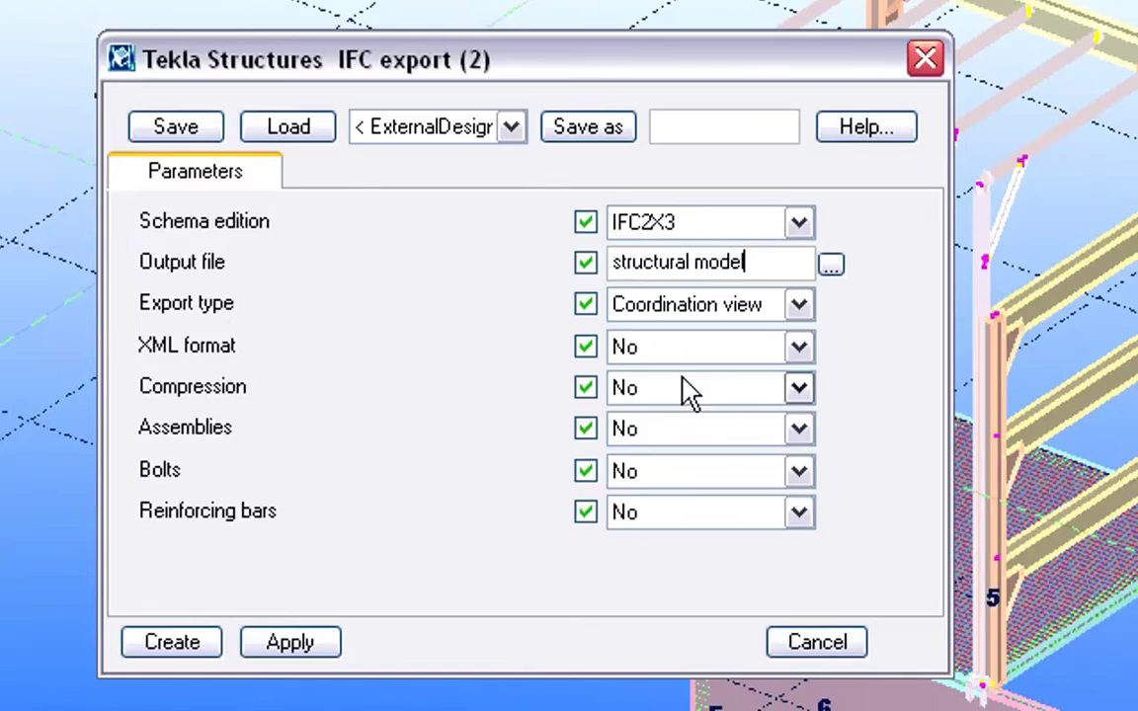
{"action": "left_click", "coordinate": [797, 387]}
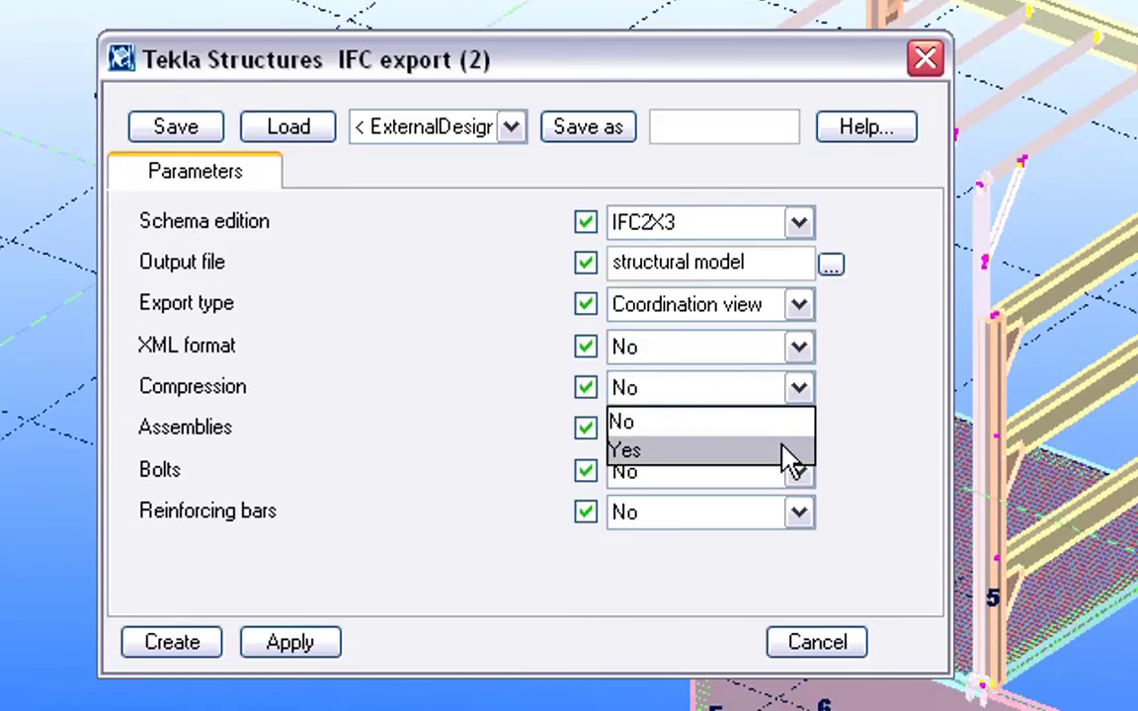
{"action": "left_click", "coordinate": [787, 454]}
{"action": "left_click", "coordinate": [796, 431]}
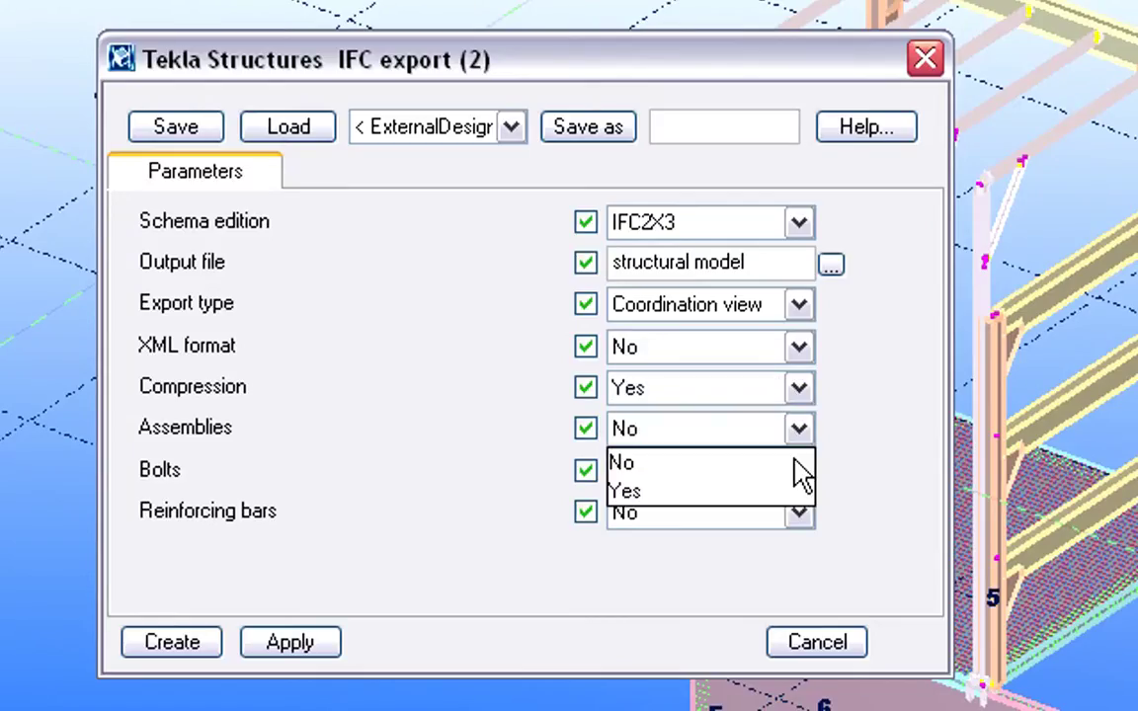